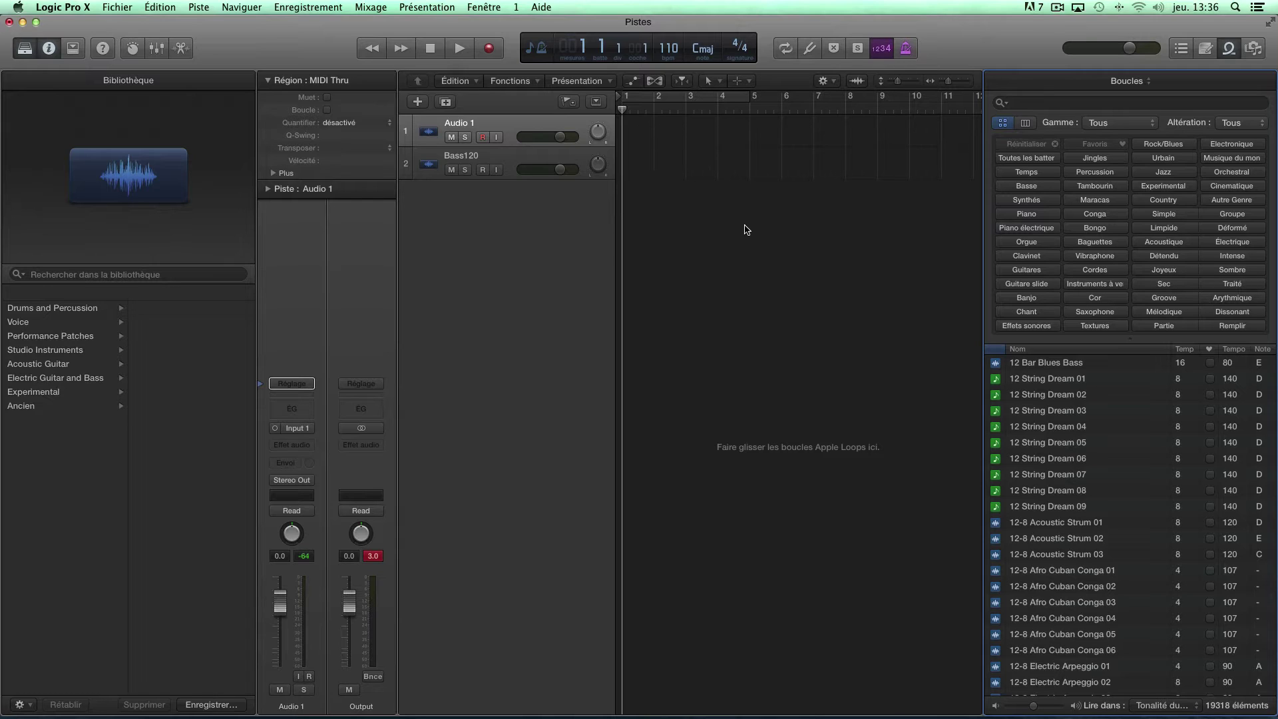
Step: Delete the empty Bass120 track and import Bass120 .WAV from the desktop at bar 1 on a new track
{"action": "left_click", "coordinate": [516, 158]}
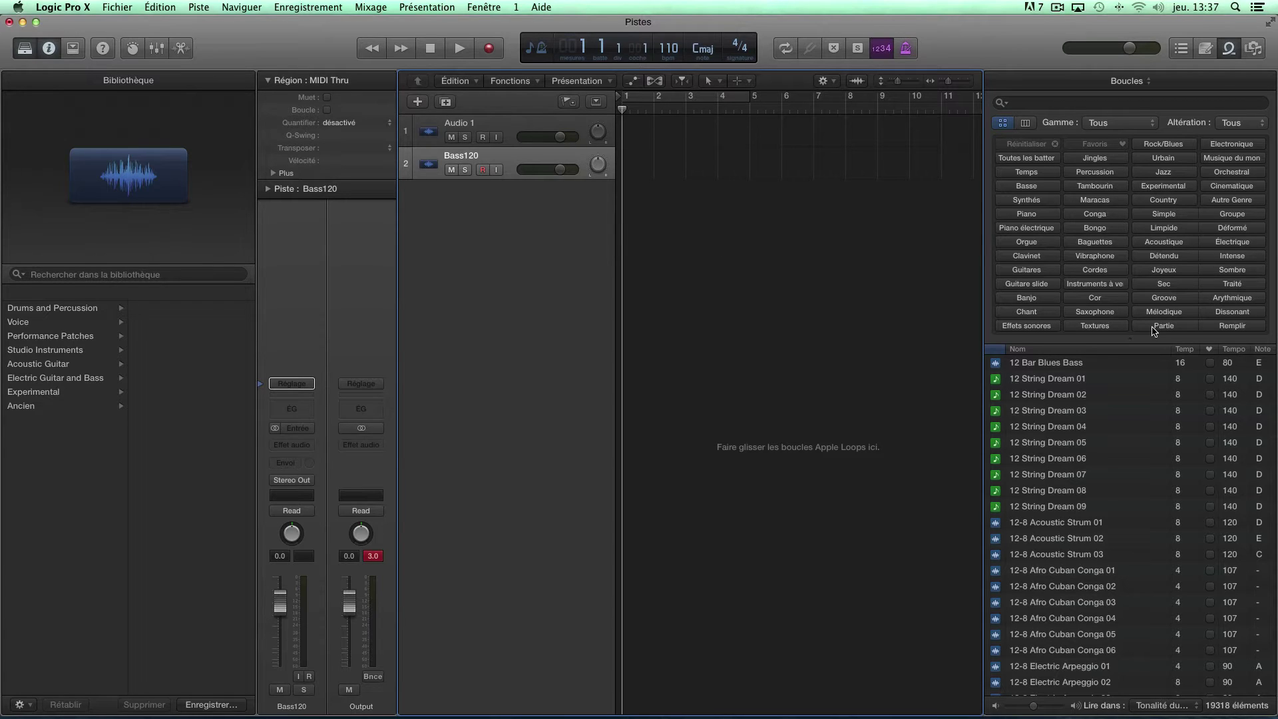
{"action": "left_click", "coordinate": [36, 22]}
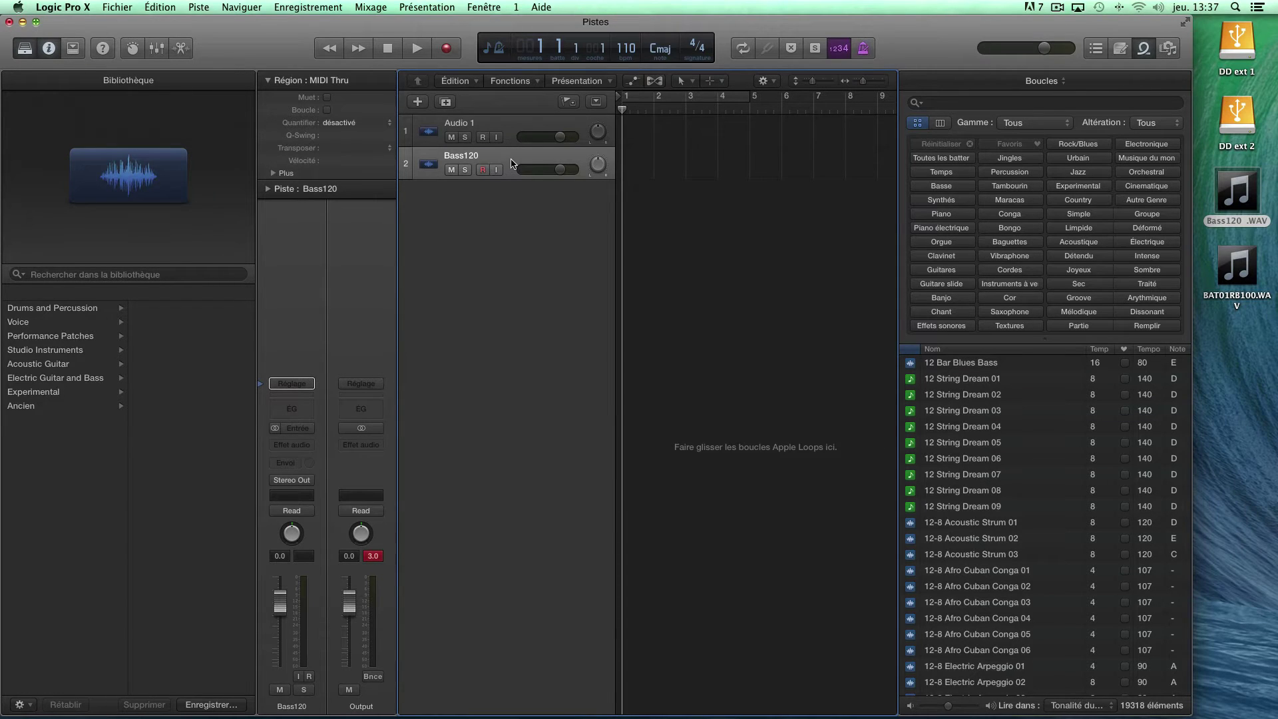
{"action": "key", "text": "BackSpace"}
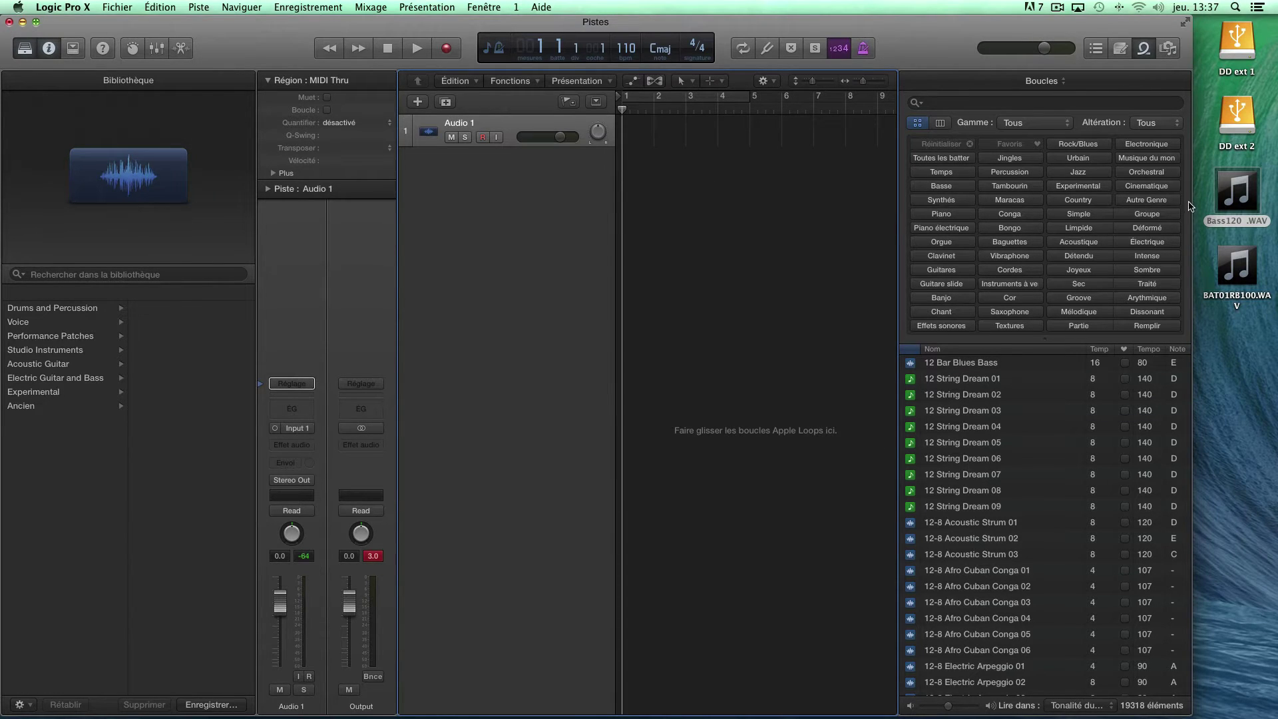
{"action": "mouse_move", "coordinate": [1225, 181]}
{"action": "left_click_drag", "start_coordinate": [1225, 180], "coordinate": [619, 198]}
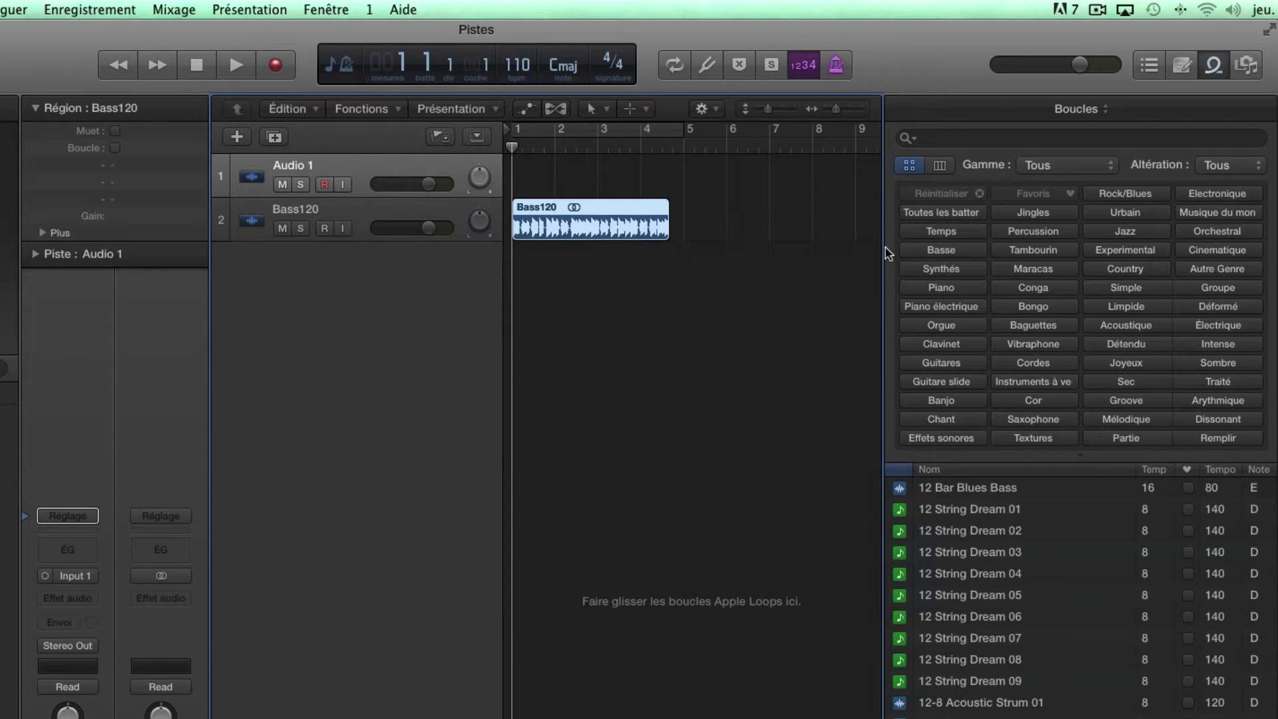
Step: Try to add the Bass120 region to the Apple Loops library with the Basse descriptor, and delete the region from its track
{"action": "right_click", "coordinate": [652, 211]}
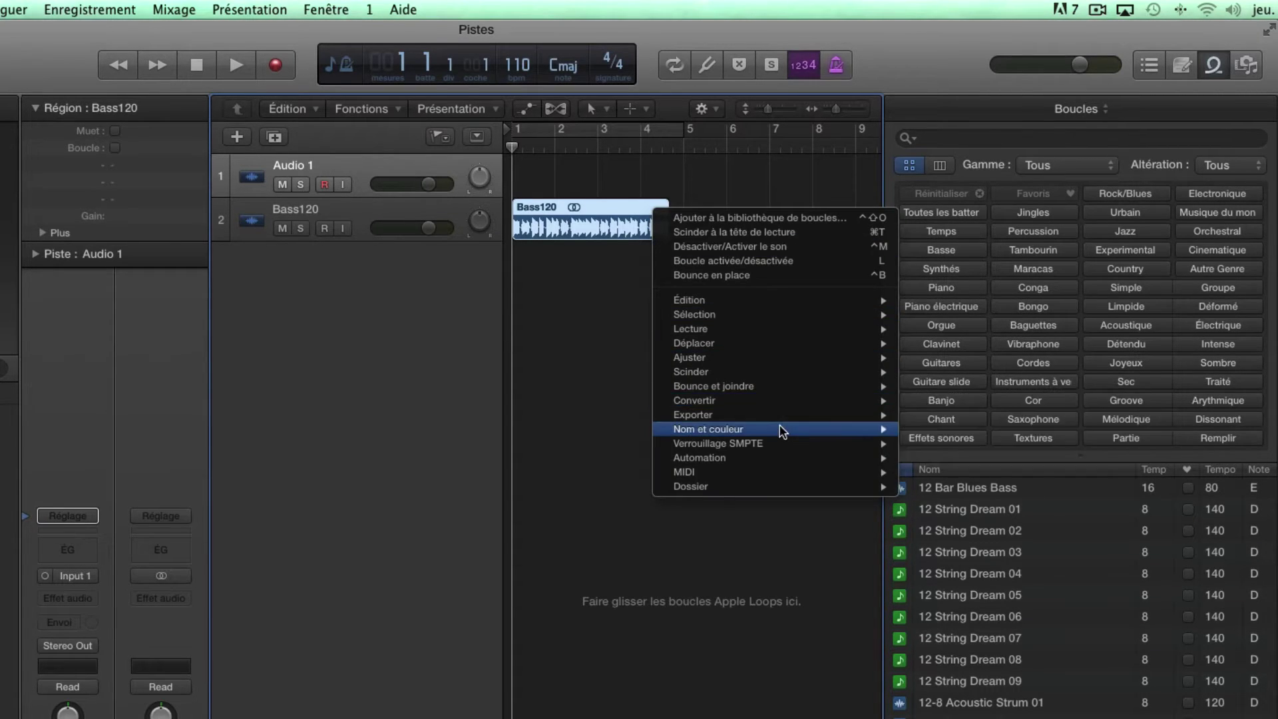
{"action": "mouse_move", "coordinate": [862, 418]}
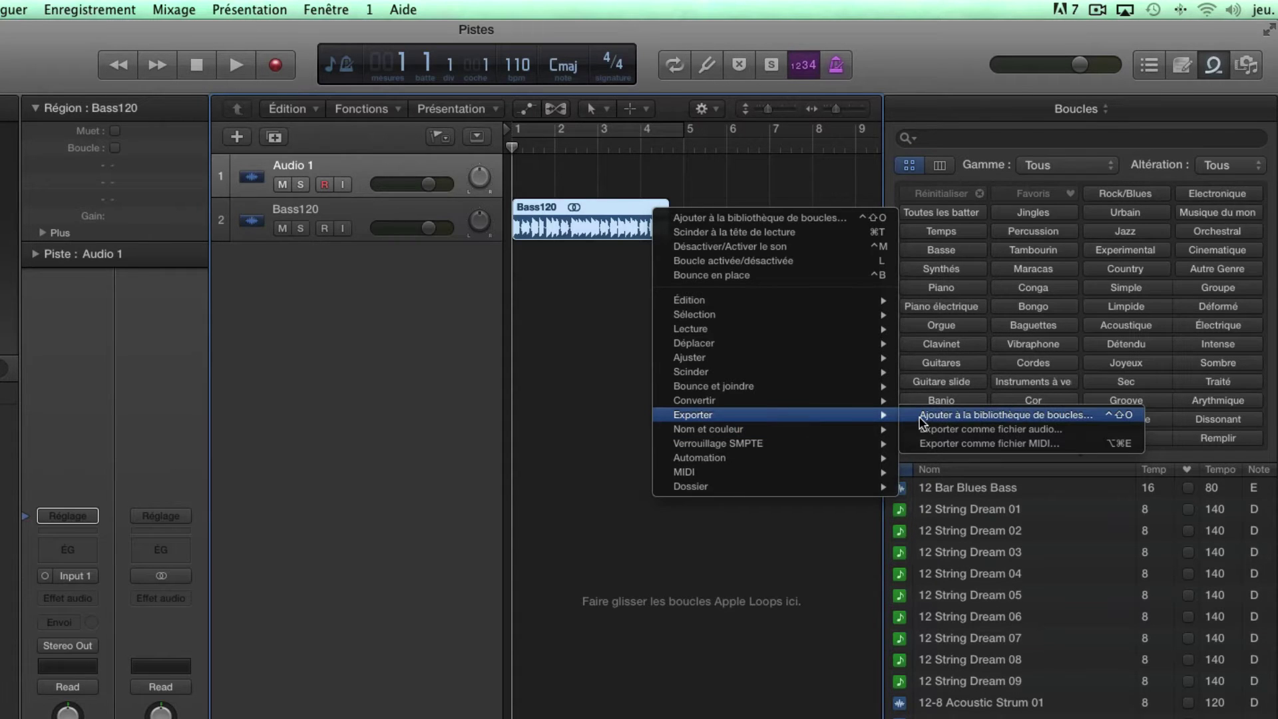
{"action": "left_click", "coordinate": [923, 420]}
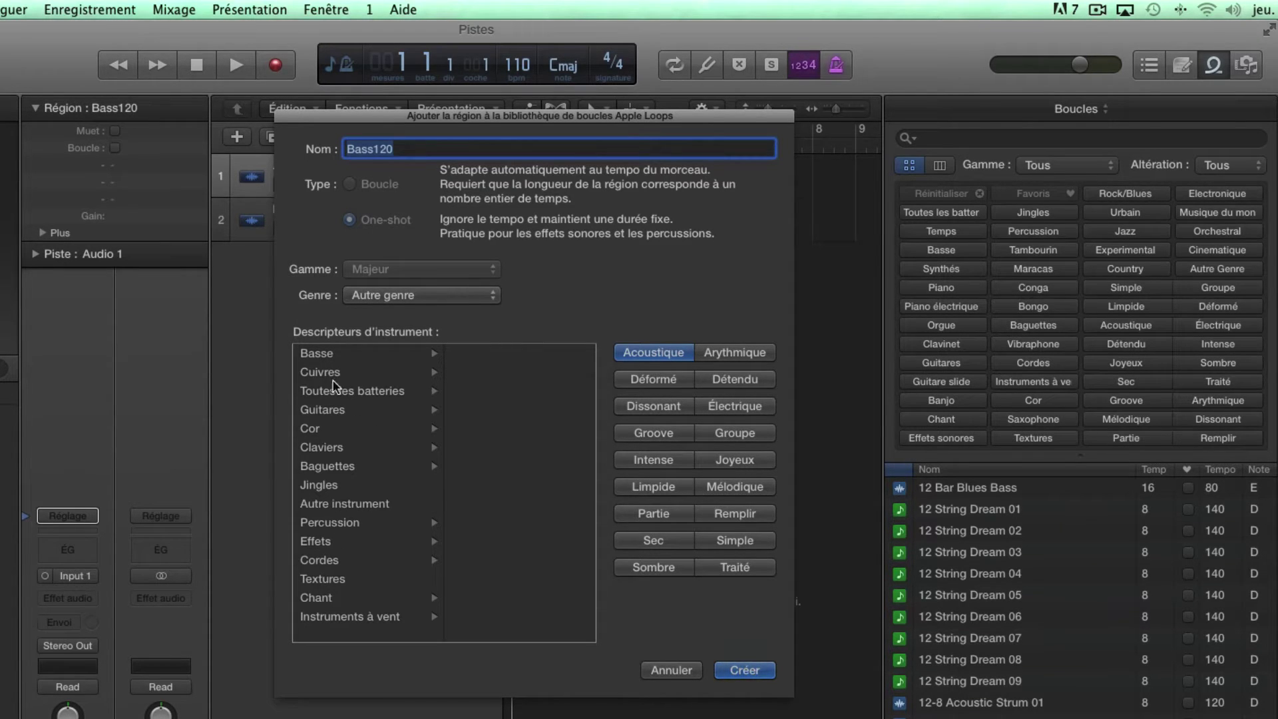
{"action": "left_click", "coordinate": [333, 353]}
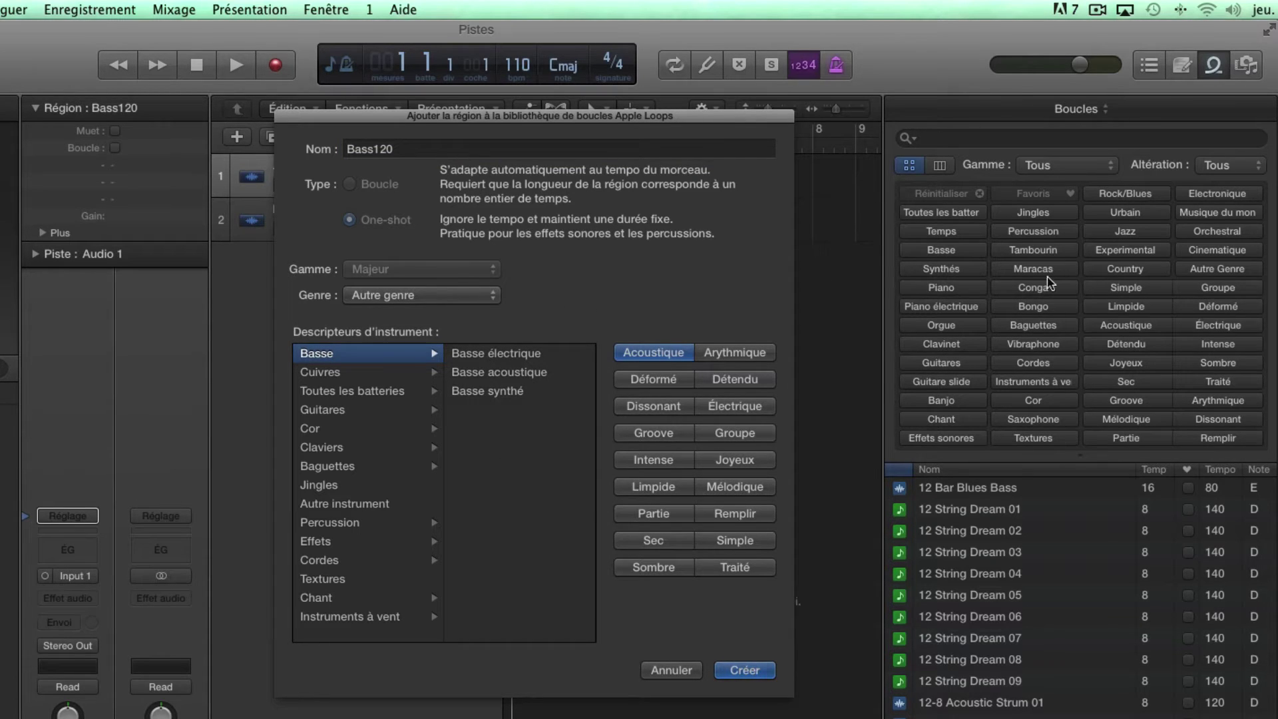
{"action": "left_click", "coordinate": [459, 295]}
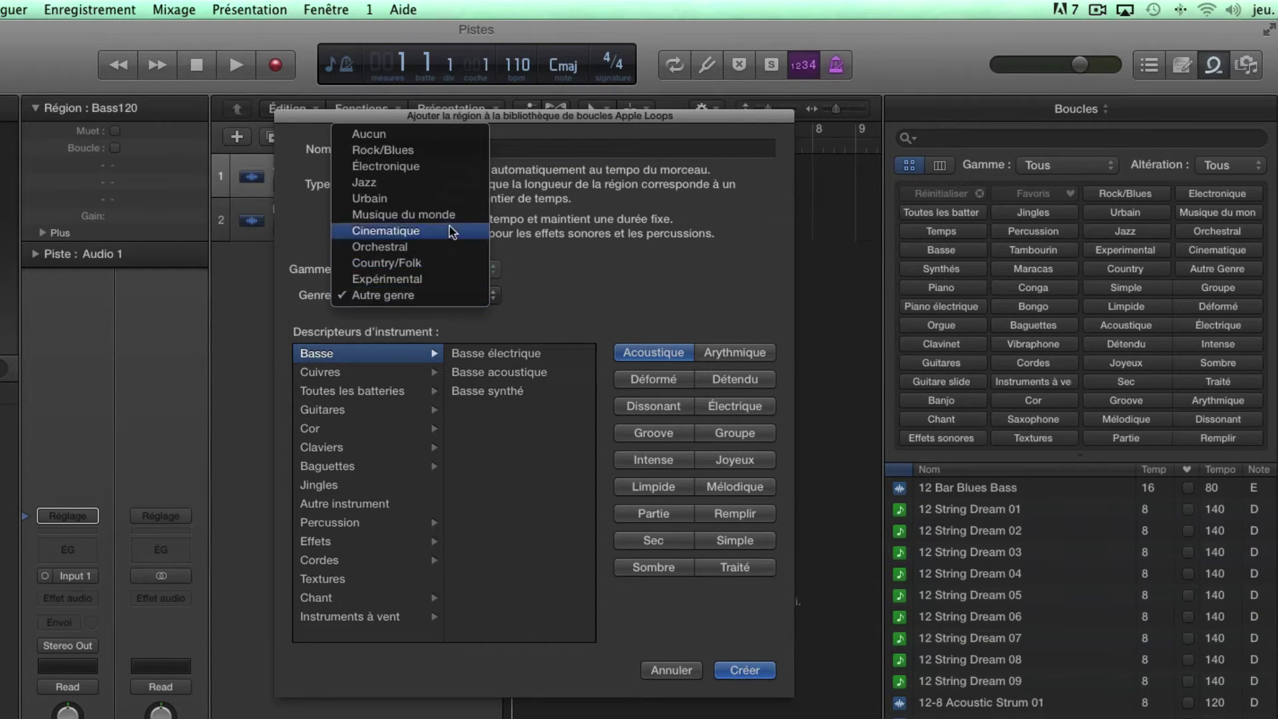
{"action": "left_click", "coordinate": [534, 289]}
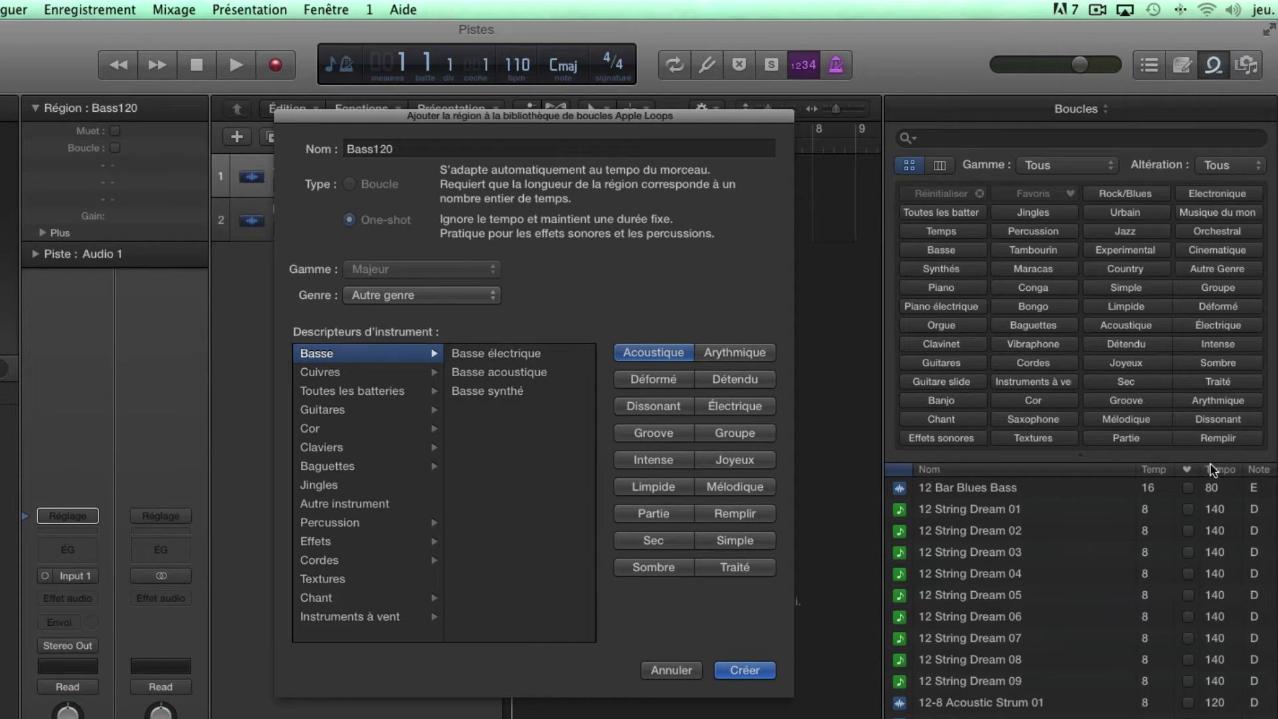
{"action": "left_click", "coordinate": [676, 671]}
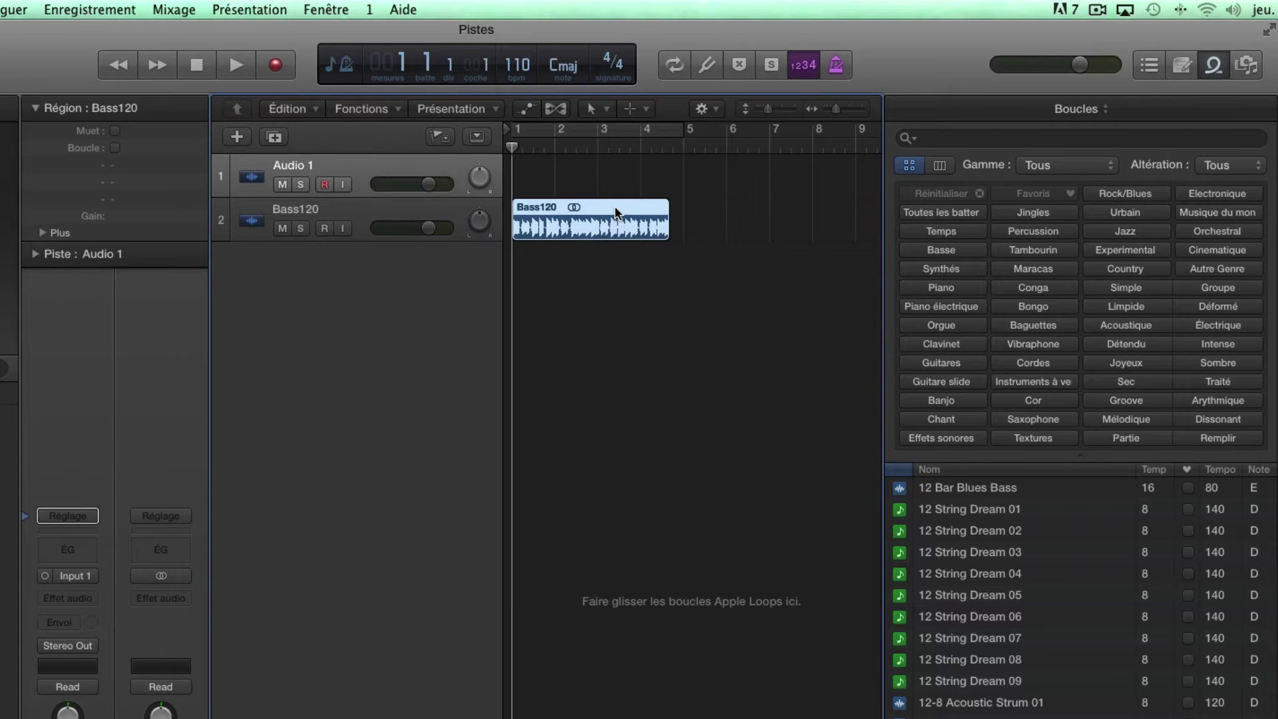
{"action": "key", "text": "Delete"}
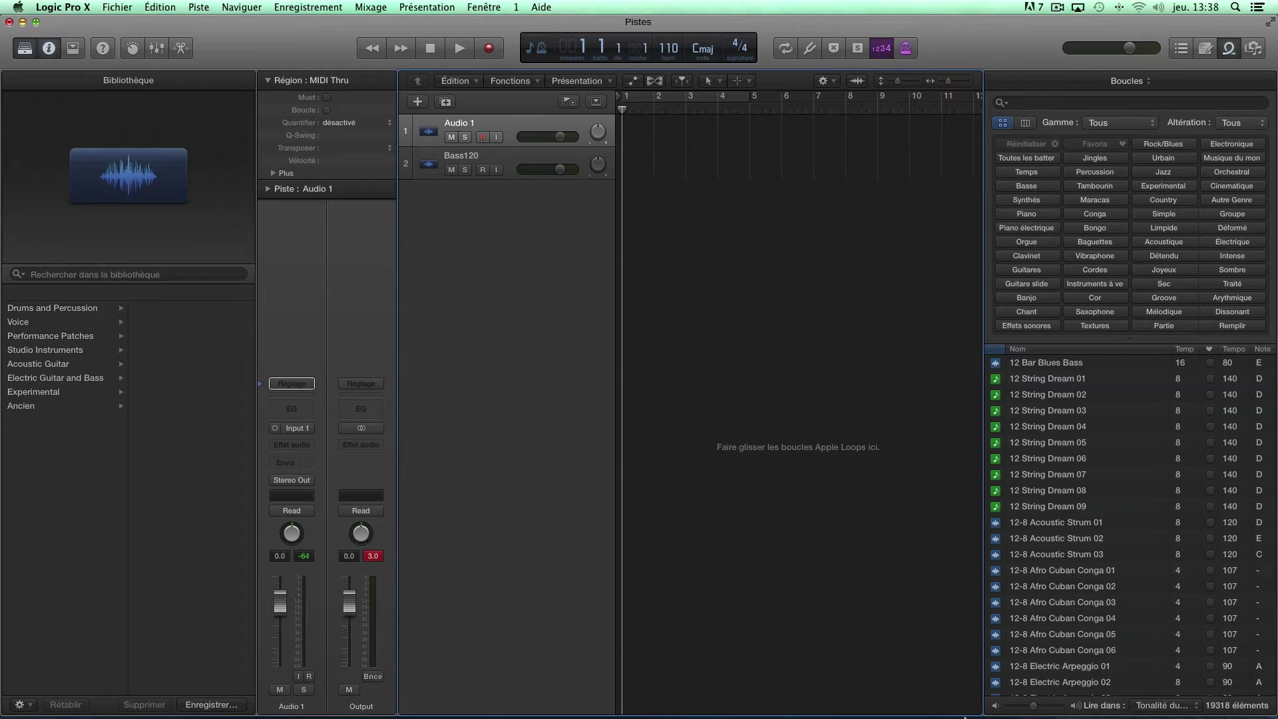
{"action": "mouse_move", "coordinate": [932, 716]}
{"action": "left_click", "coordinate": [1012, 693]}
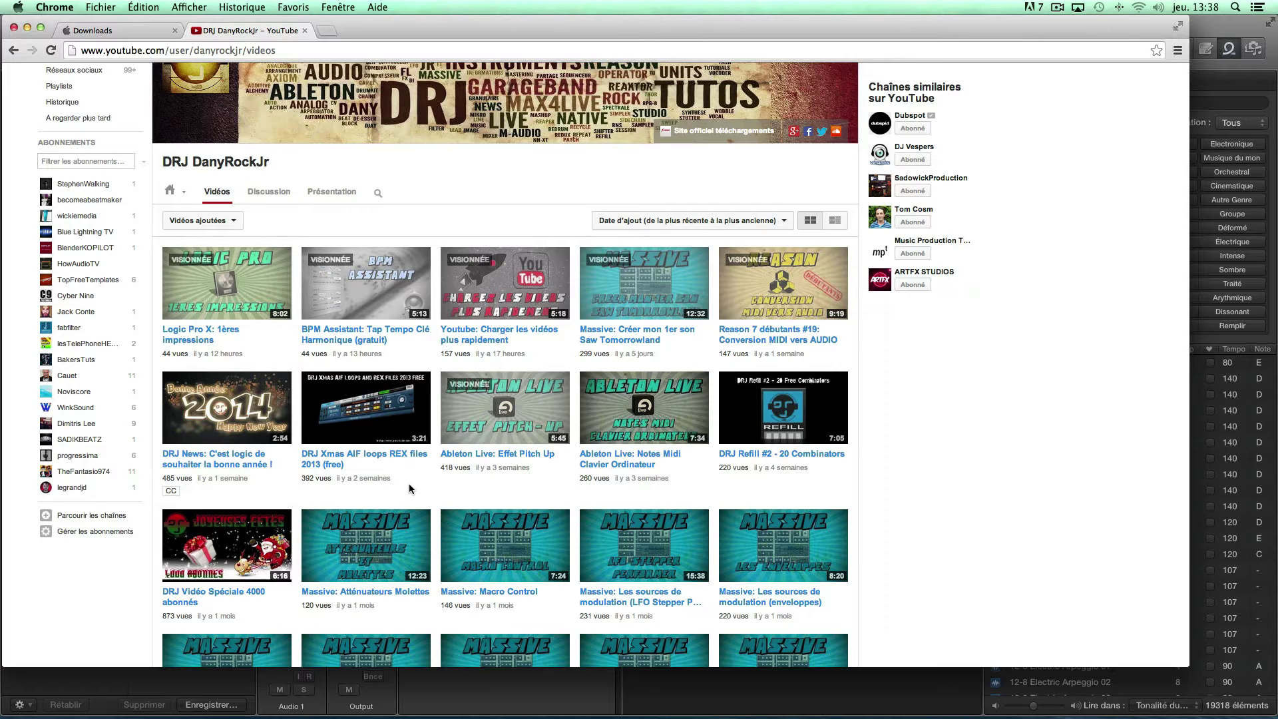
{"action": "left_click", "coordinate": [27, 27]}
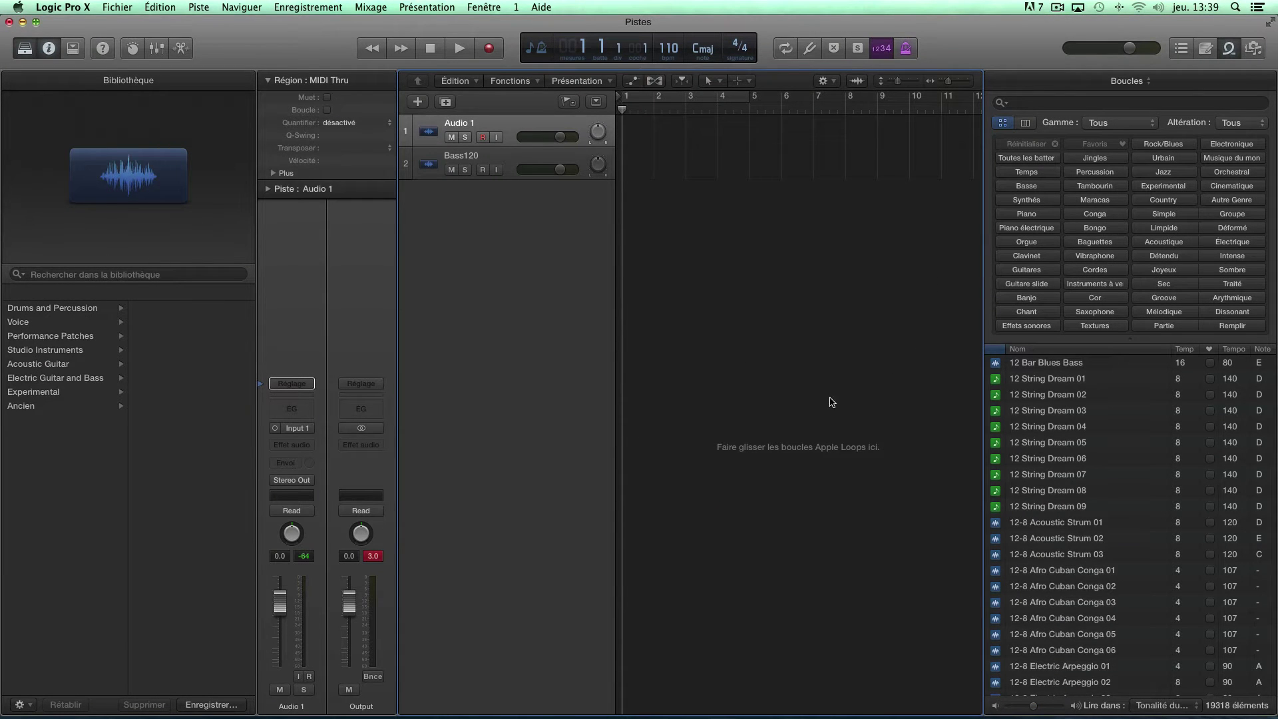
Step: Look up Utilitaire de boucles Apple Loops in the Utilitaires folder of the installed applications
{"action": "mouse_move", "coordinate": [918, 715]}
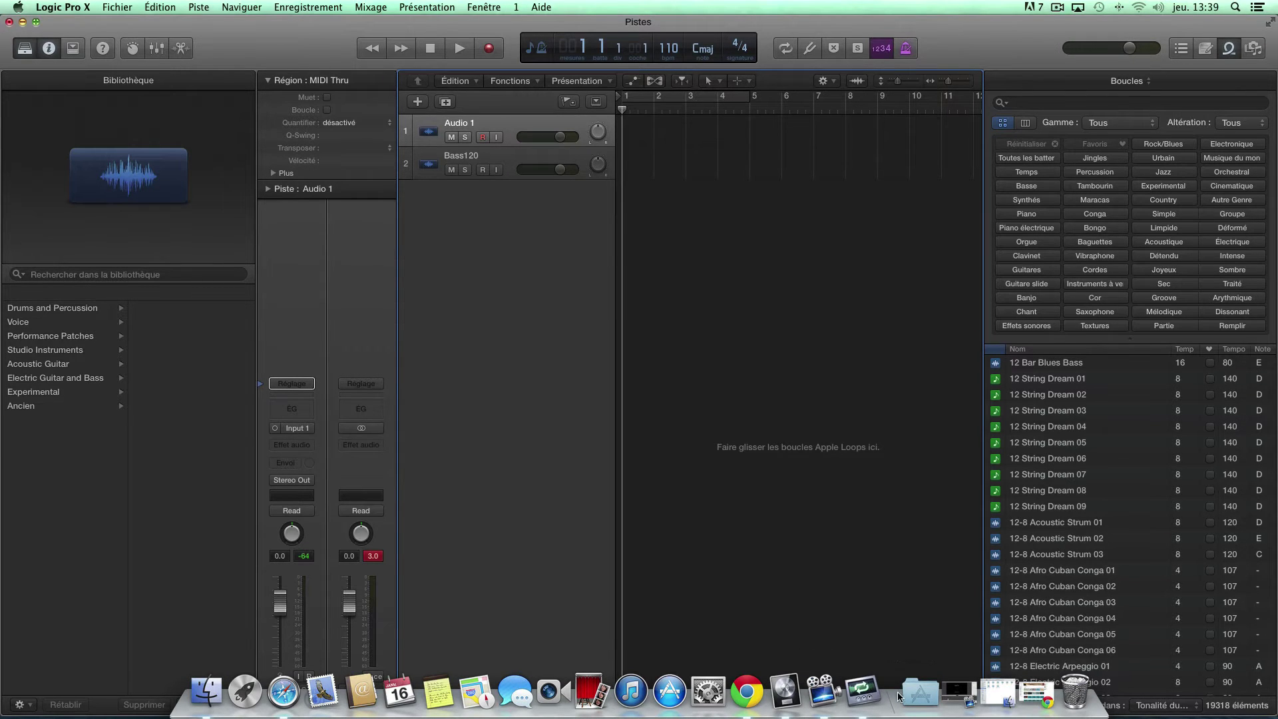
{"action": "left_click", "coordinate": [918, 692]}
{"action": "left_click", "coordinate": [788, 619]}
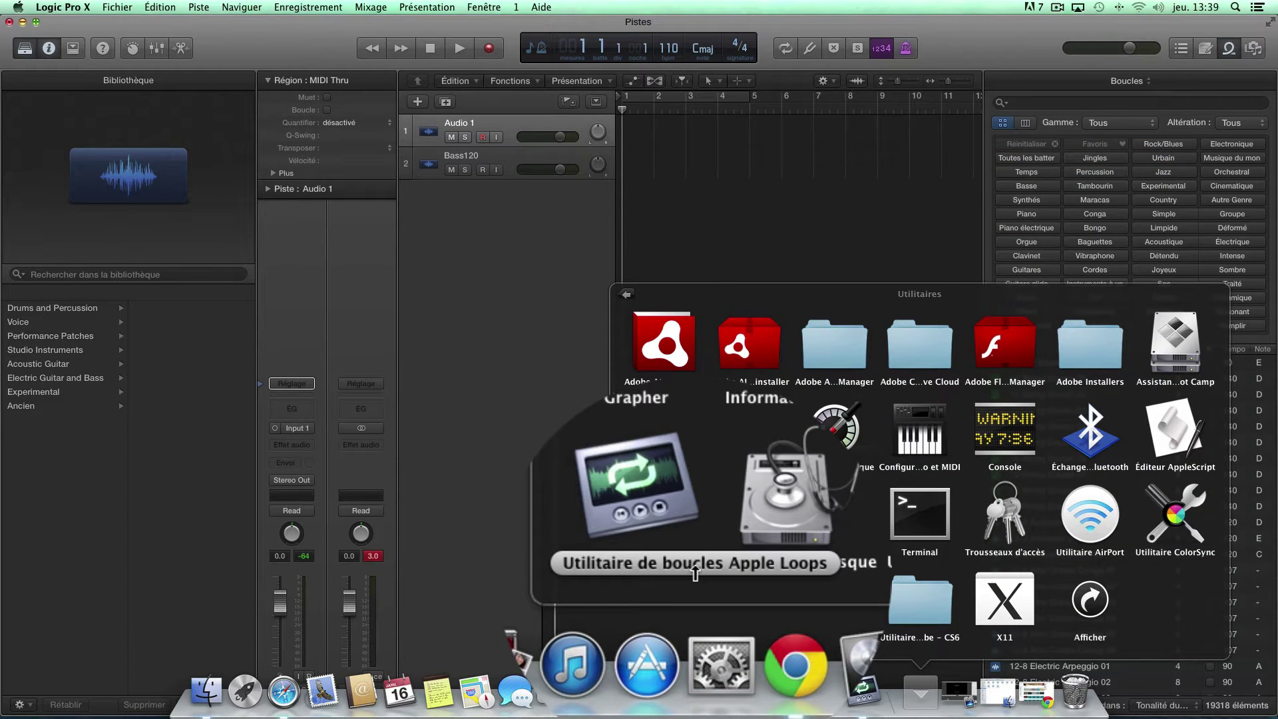
{"action": "left_click", "coordinate": [739, 228]}
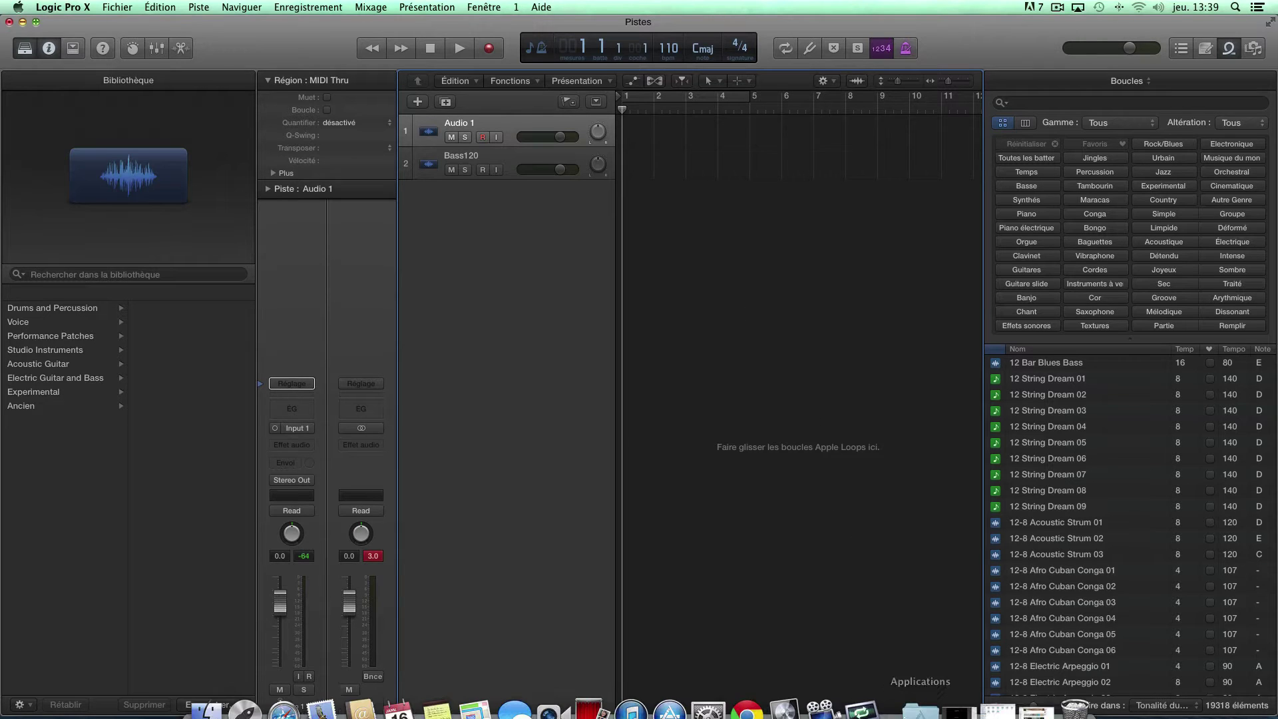
Step: Switch to Chrome and view the Apple Loops Utility SDK 3.0.1 entry on the Apple developer downloads page
{"action": "left_click", "coordinate": [1026, 695]}
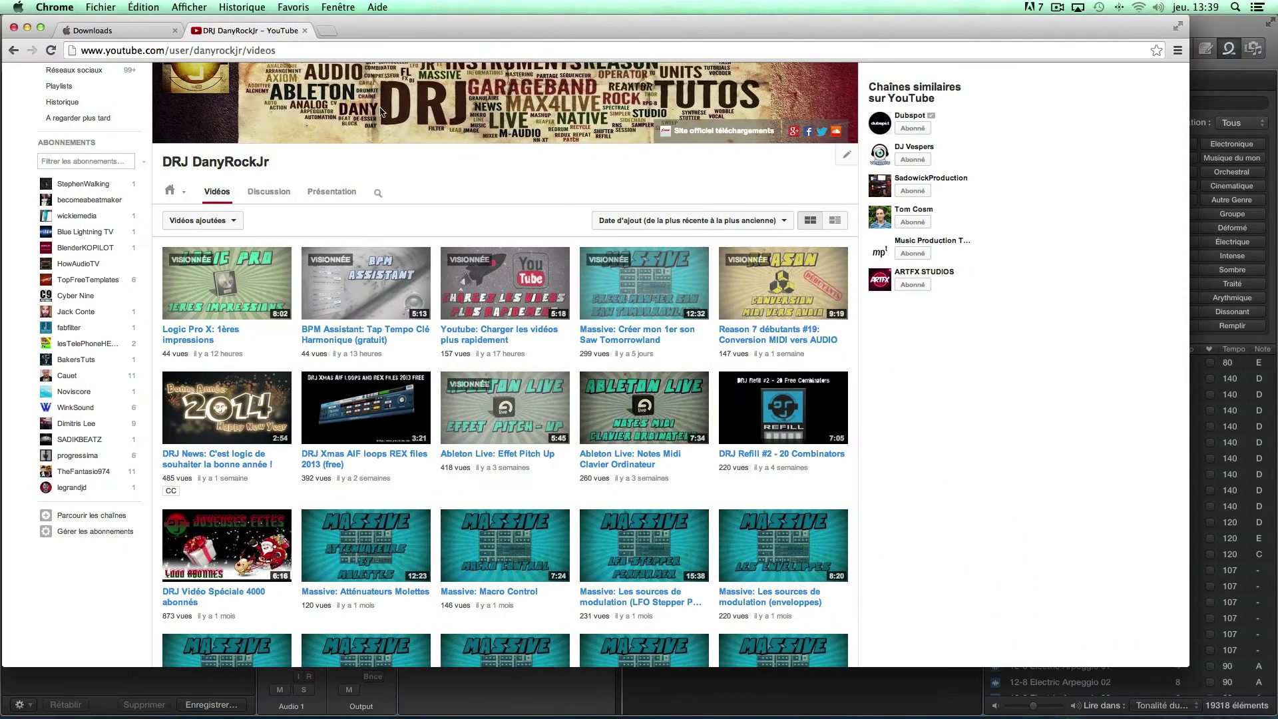
{"action": "left_click", "coordinate": [121, 31]}
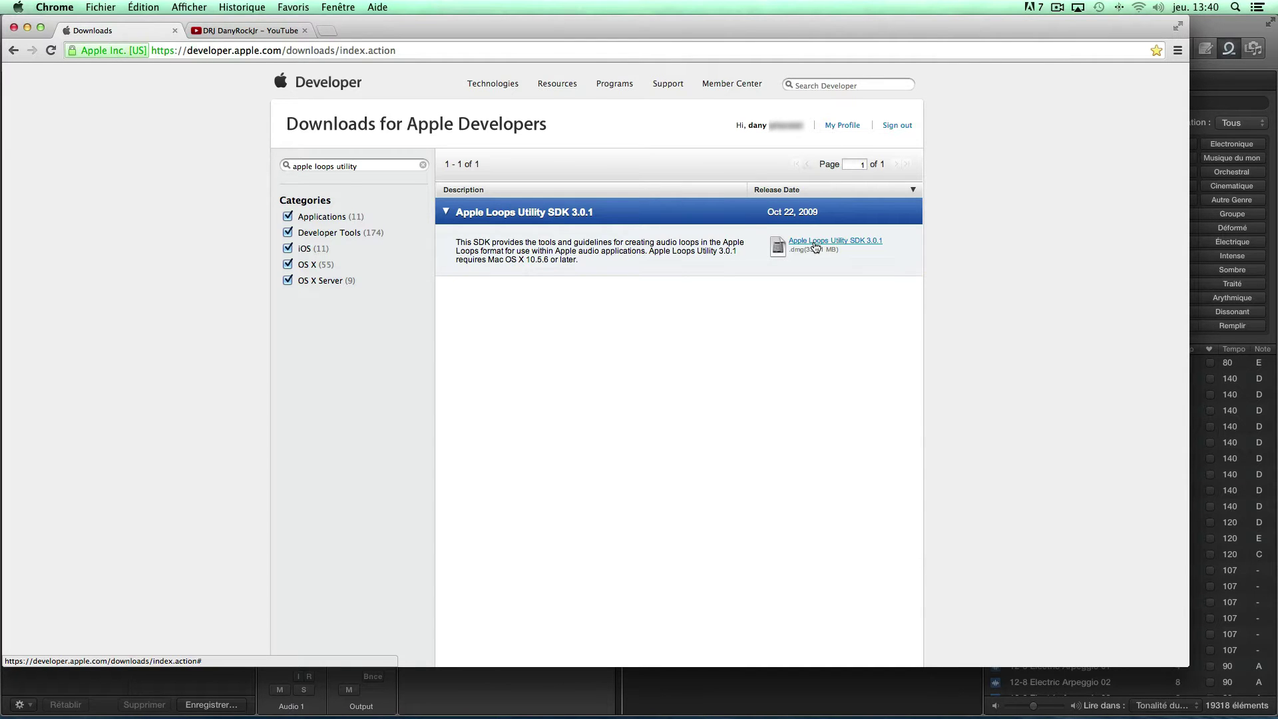
{"action": "left_click", "coordinate": [28, 27]}
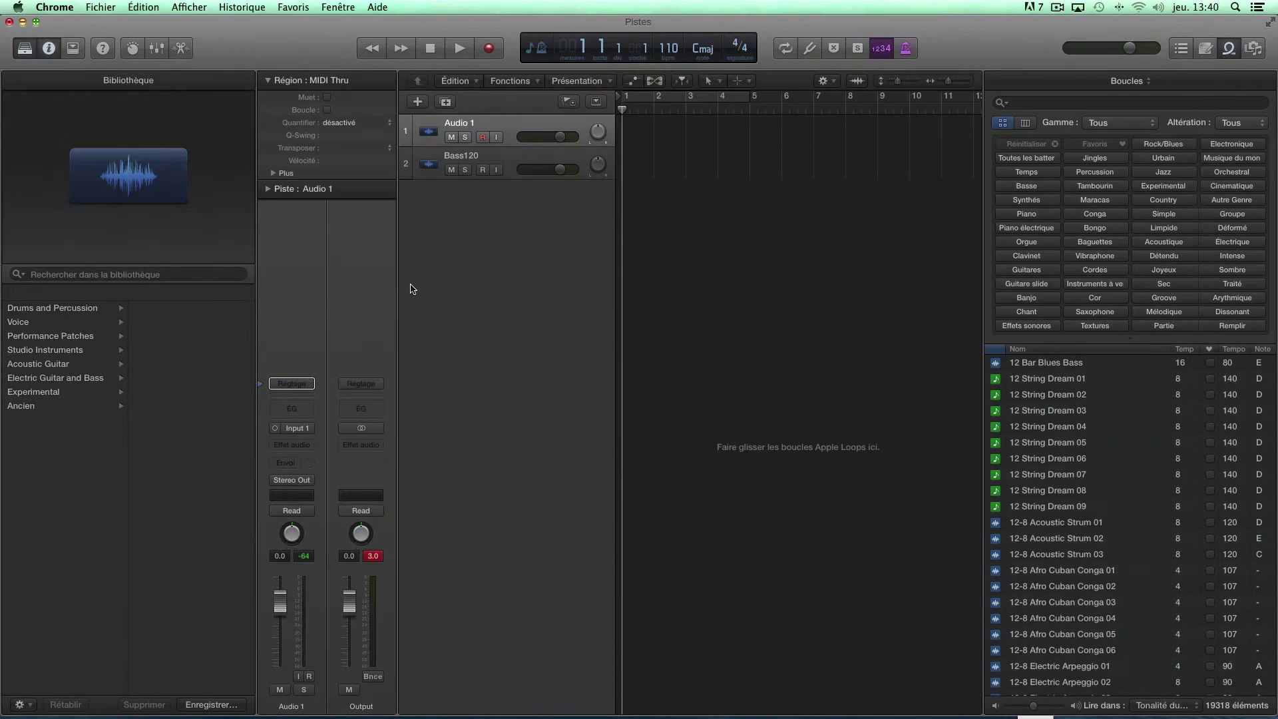
Step: Launch Utilitaire de boucles Apple Loops from the Utilitaires folder in Applications
{"action": "mouse_move", "coordinate": [773, 706]}
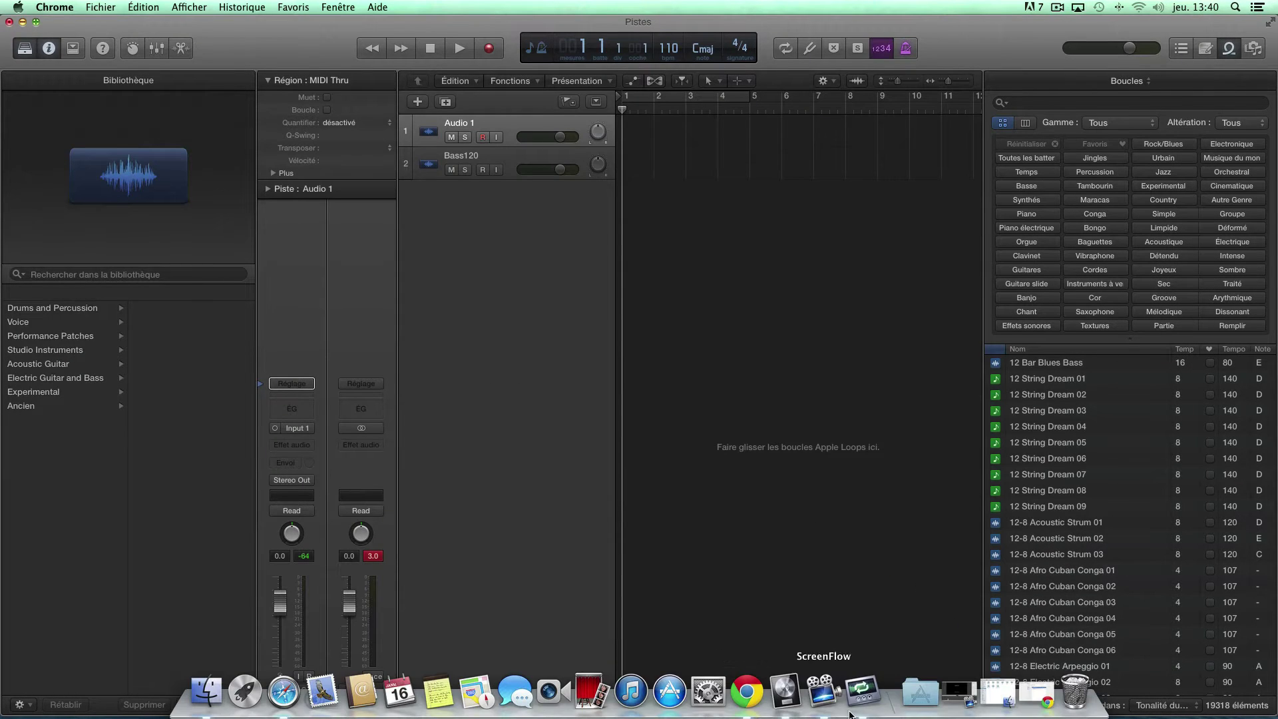
{"action": "left_click", "coordinate": [915, 705]}
{"action": "scroll", "coordinate": [763, 624], "scroll_direction": "down", "scroll_amount": 5}
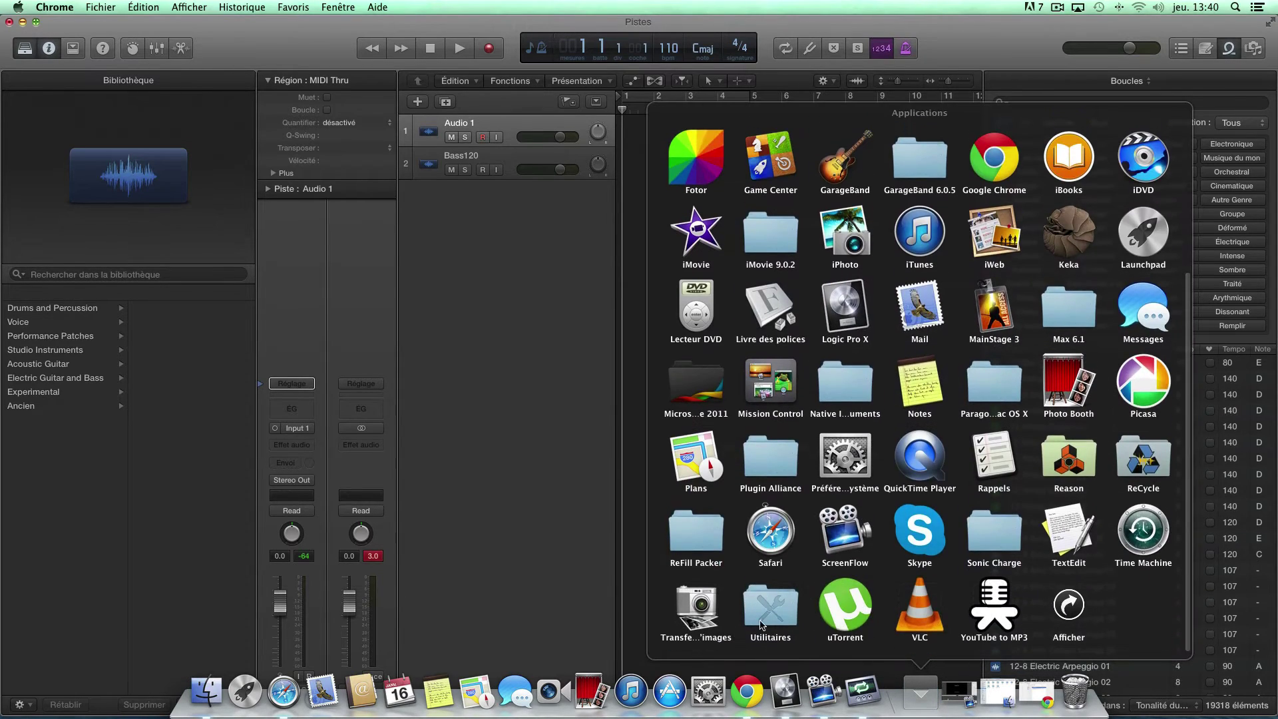
{"action": "left_click", "coordinate": [762, 625]}
{"action": "left_click", "coordinate": [682, 603]}
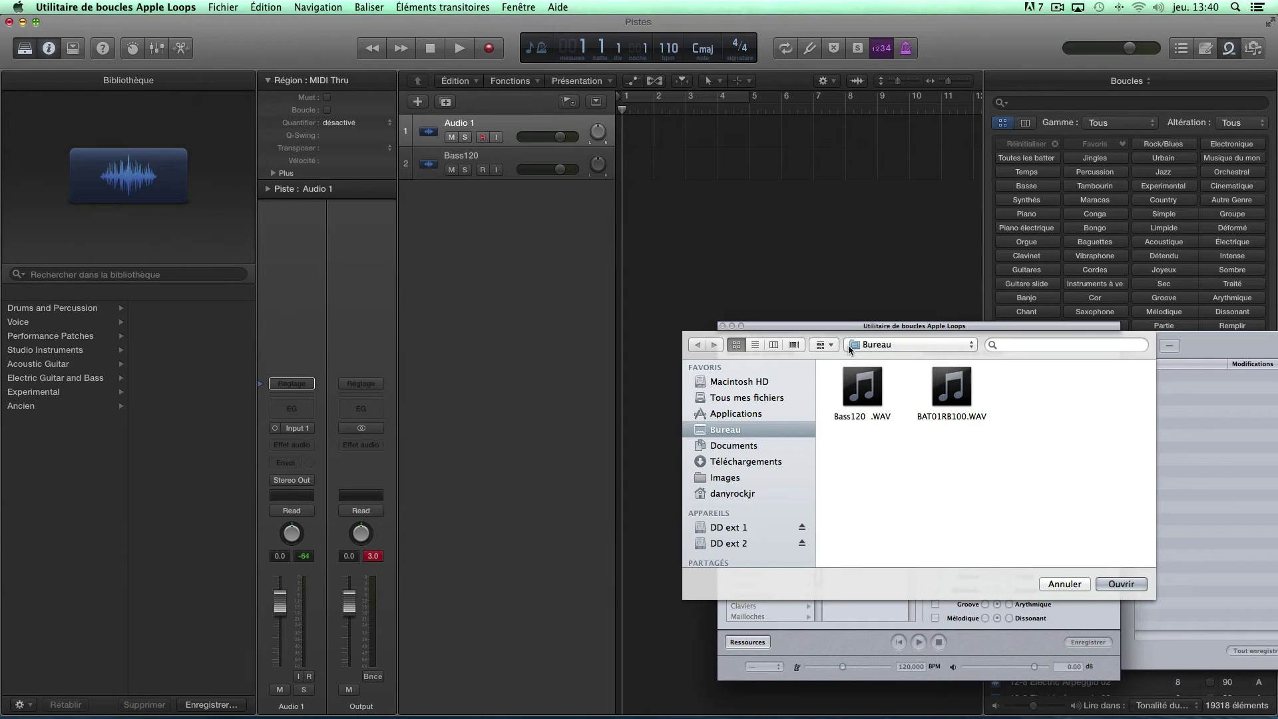
Step: Load both Bass120 .WAV and BAT01RB100.WAV from the Bureau folder into the Apple Loops utility
{"action": "left_click", "coordinate": [976, 342]}
{"action": "left_click", "coordinate": [970, 341]}
{"action": "left_click_drag", "start_coordinate": [859, 456], "coordinate": [996, 387]}
{"action": "left_click", "coordinate": [933, 501]}
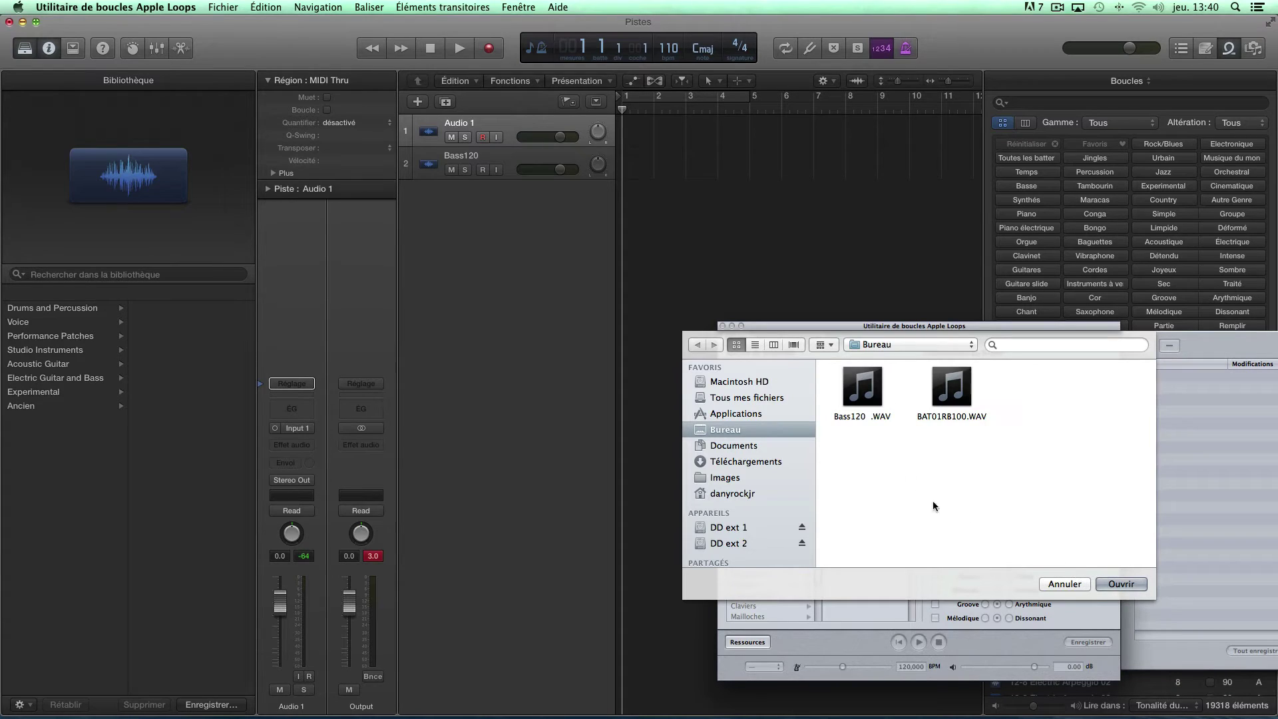
{"action": "left_click", "coordinate": [861, 399]}
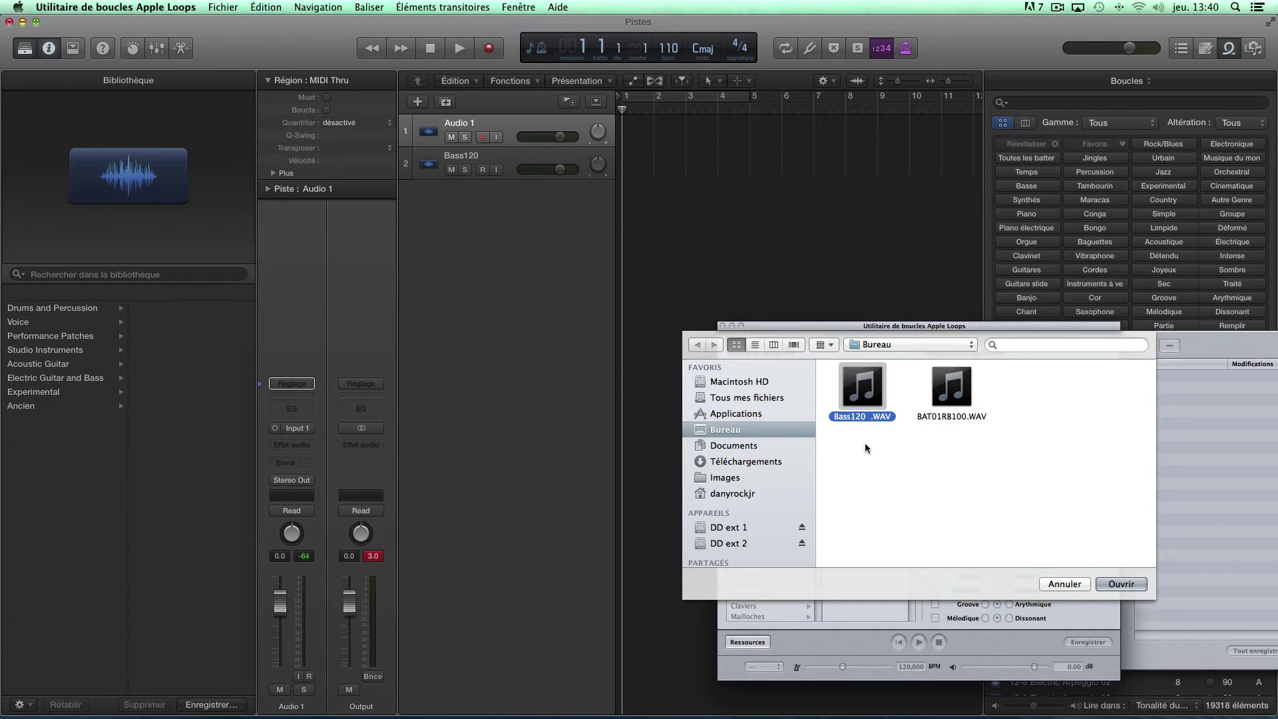
{"action": "left_click", "coordinate": [956, 398]}
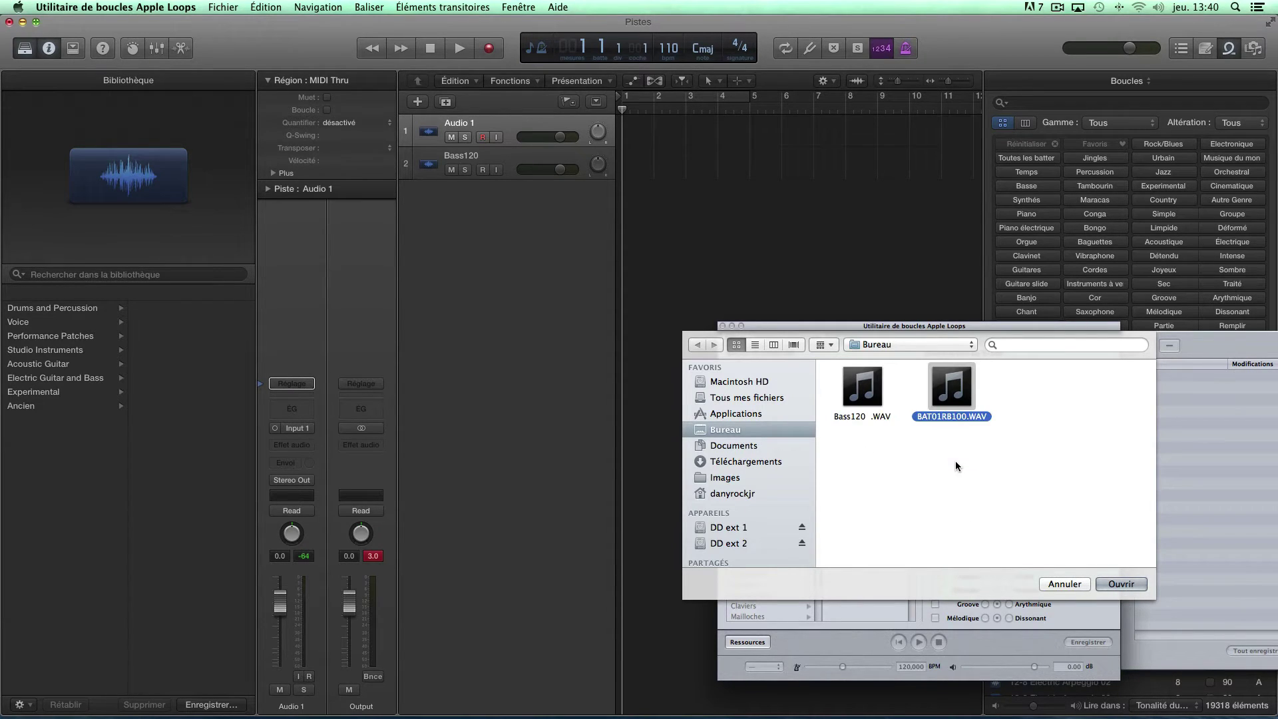
{"action": "left_click", "coordinate": [896, 477]}
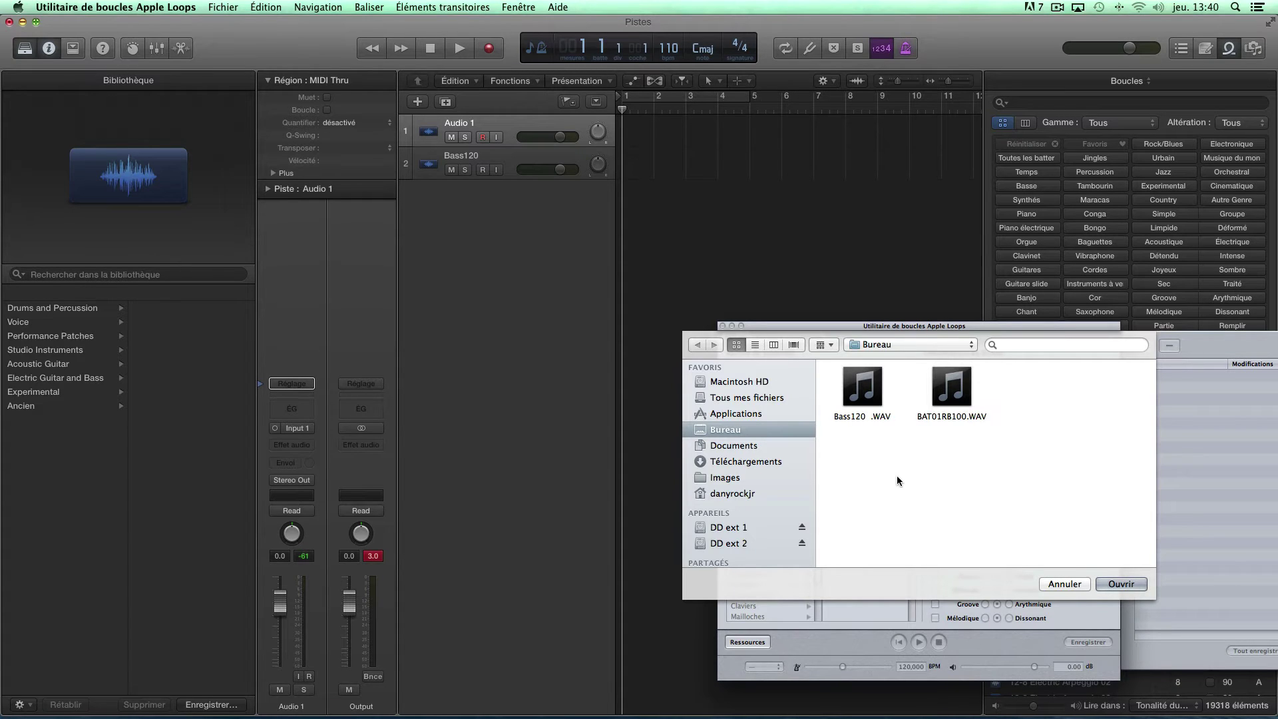
{"action": "left_click_drag", "start_coordinate": [875, 450], "coordinate": [970, 392]}
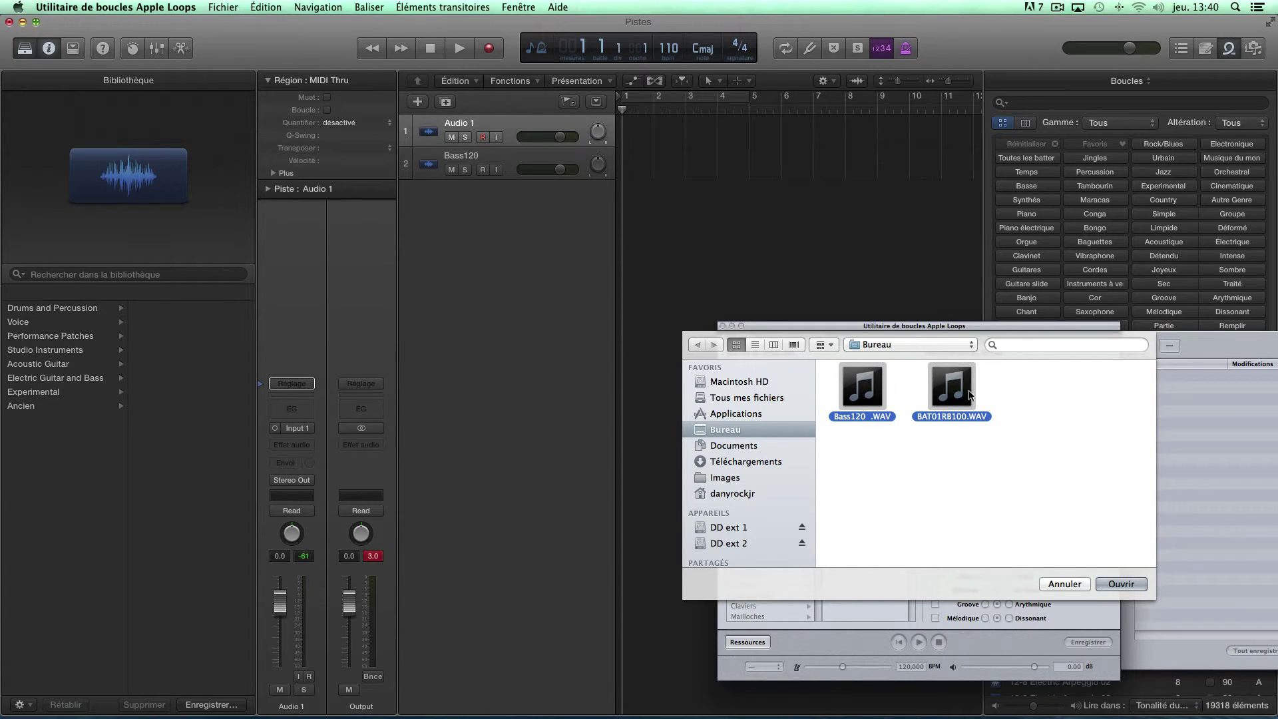
{"action": "left_click", "coordinate": [1108, 584]}
{"action": "left_click_drag", "start_coordinate": [957, 327], "coordinate": [599, 194]}
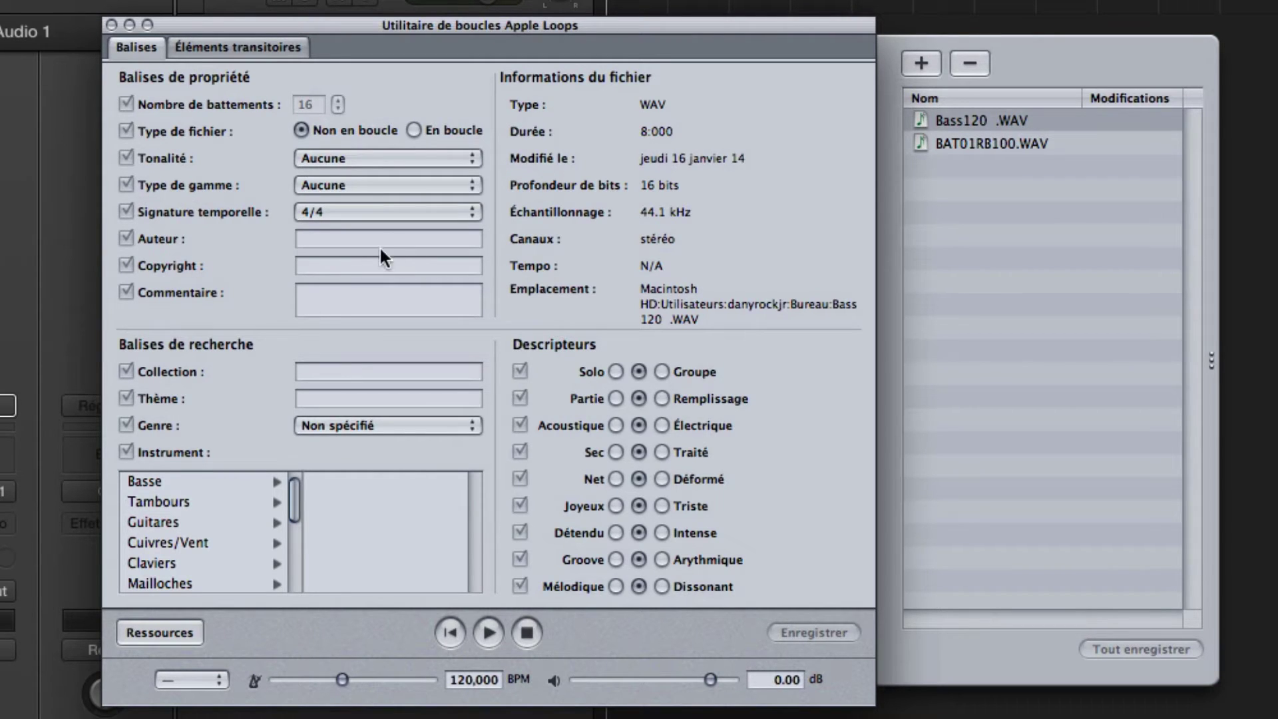
Step: For Bass120 .WAV, keep the key at Aucune, set author and copyright to DRJ, and enter the comment Bank DRJ
{"action": "left_click", "coordinate": [373, 158]}
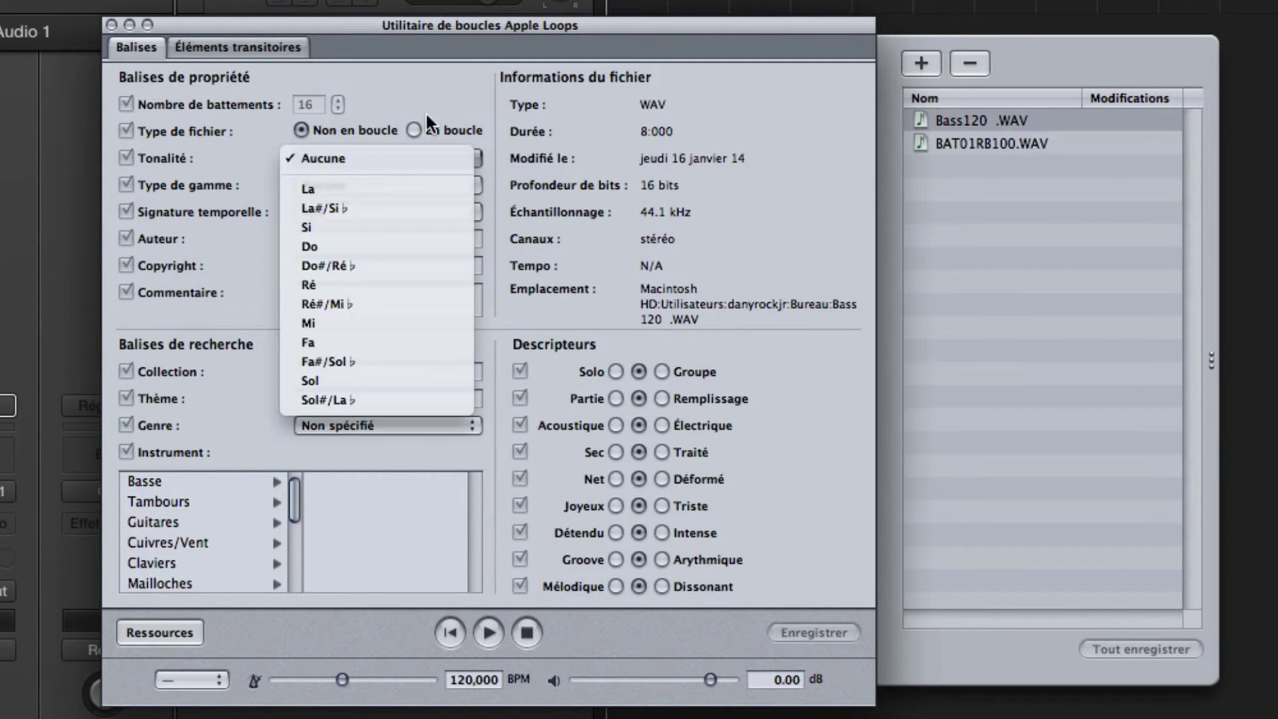
{"action": "left_click", "coordinate": [392, 161]}
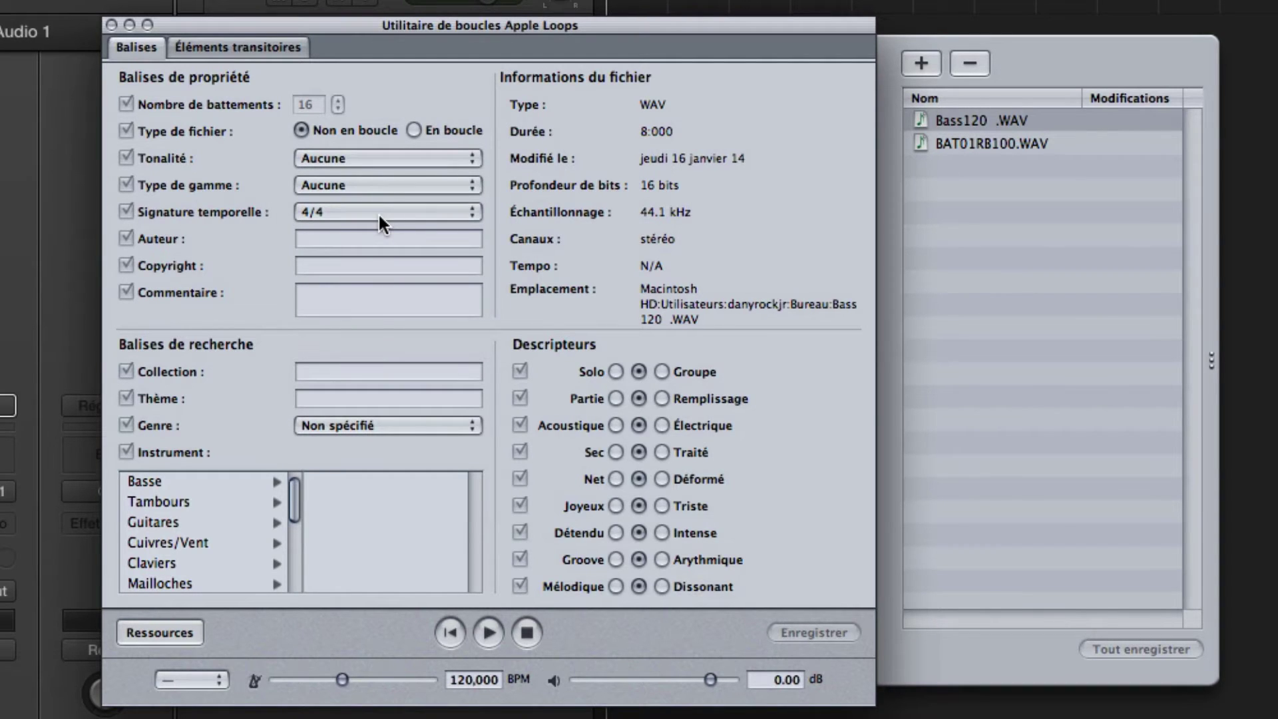
{"action": "left_click", "coordinate": [361, 239]}
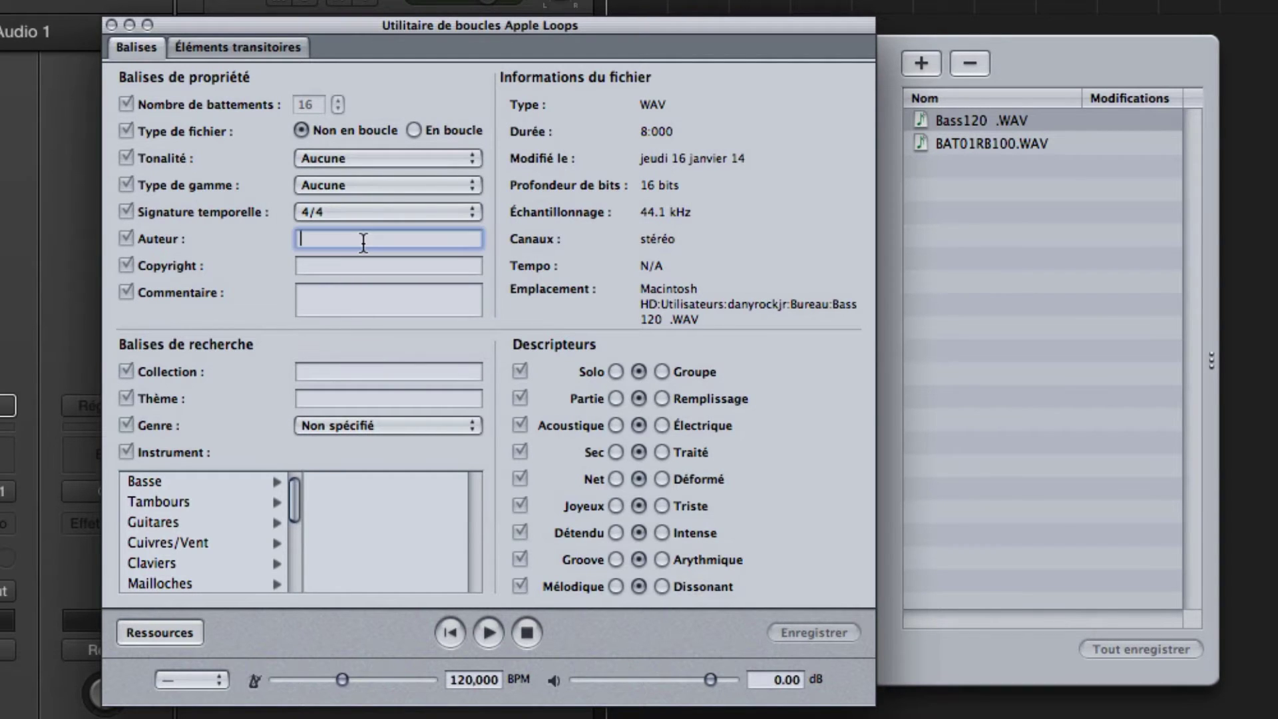
{"action": "type", "text": "DRJ"}
{"action": "left_click", "coordinate": [362, 262]}
{"action": "type", "text": "DRJ"}
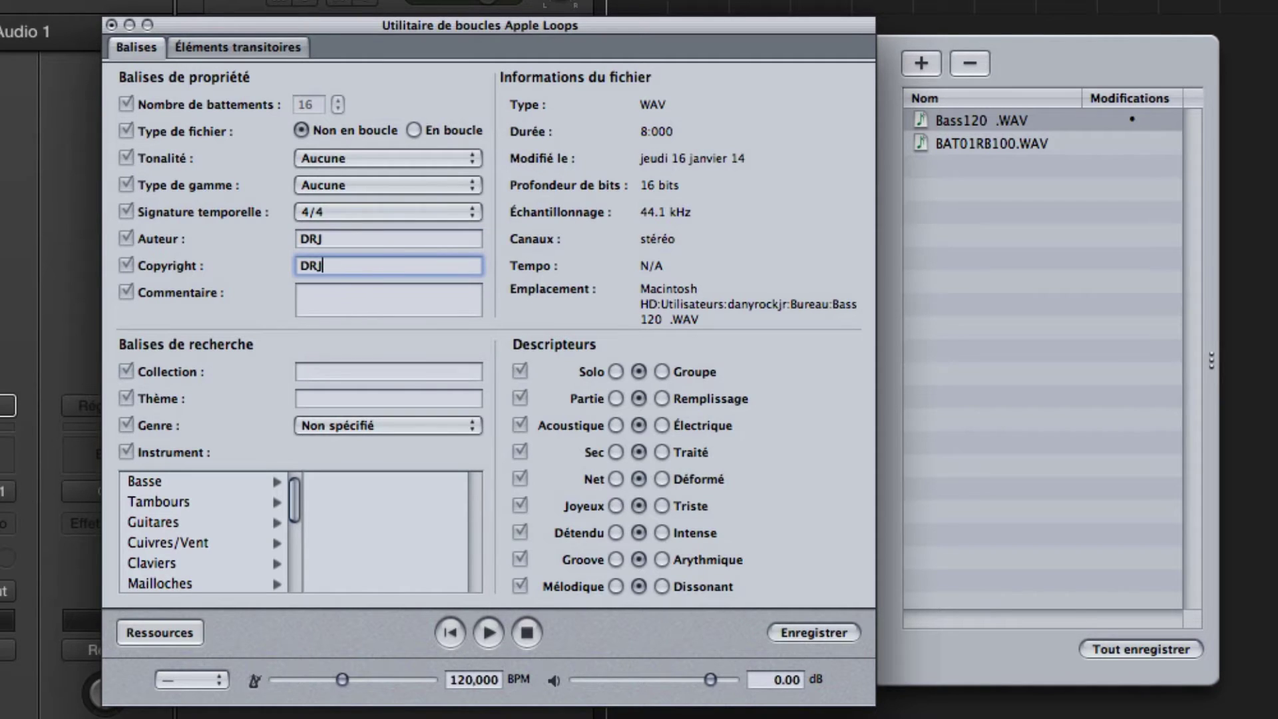
{"action": "left_click", "coordinate": [341, 292]}
{"action": "type", "text": "Bank DRJ"}
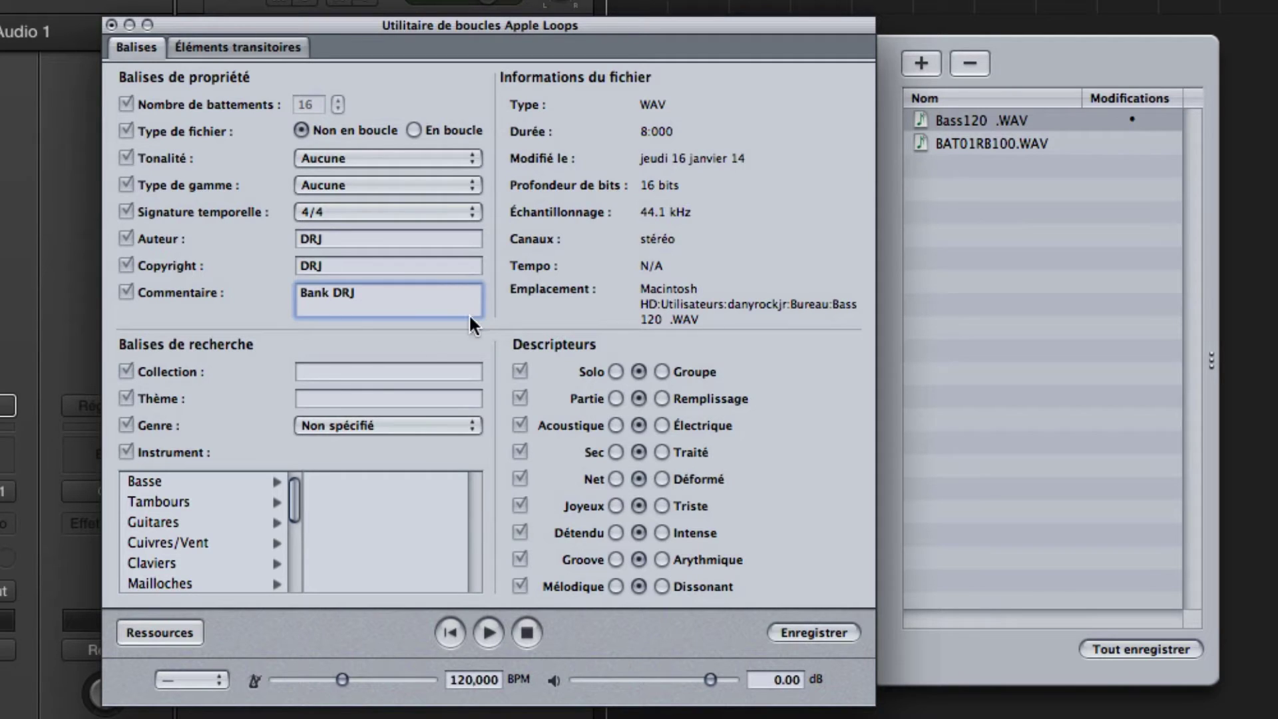
Step: Tag Bass120 with genre Électronique and instrument Basse > Basse synthétique, and set its file type to En boucle
{"action": "left_click", "coordinate": [354, 371]}
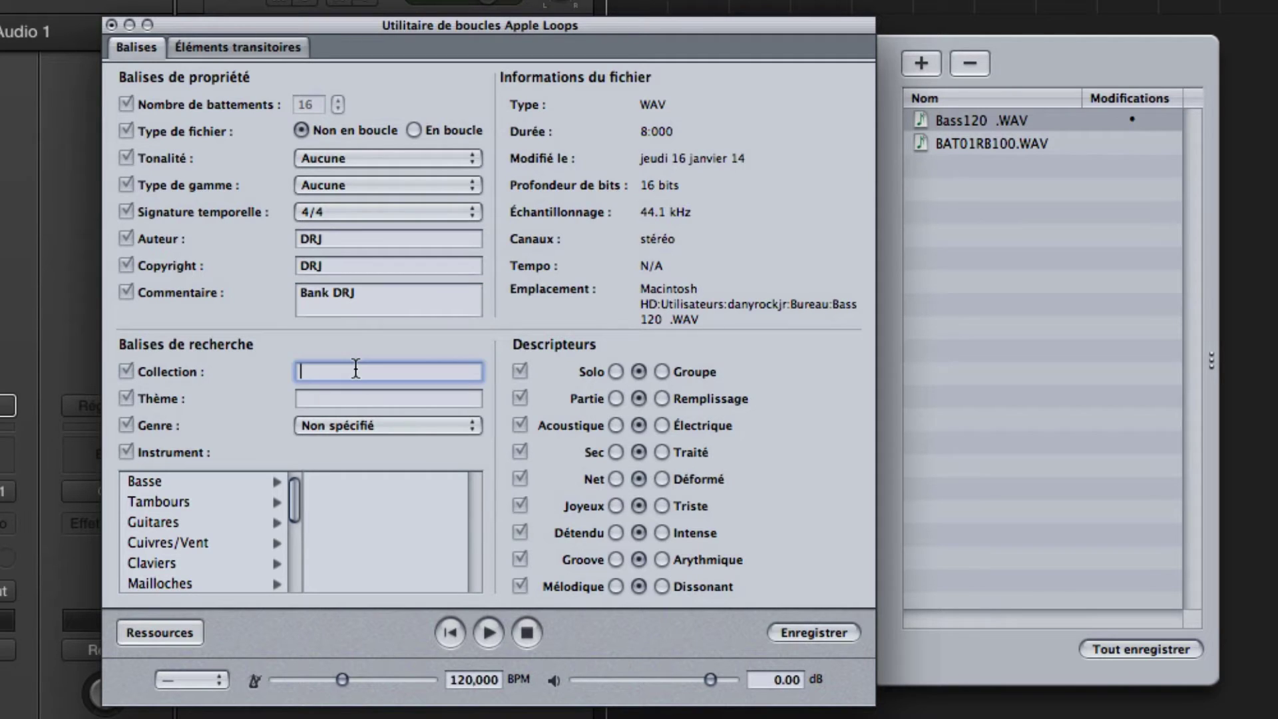
{"action": "left_click", "coordinate": [335, 426]}
{"action": "left_click", "coordinate": [354, 477]}
{"action": "left_click", "coordinate": [170, 482]}
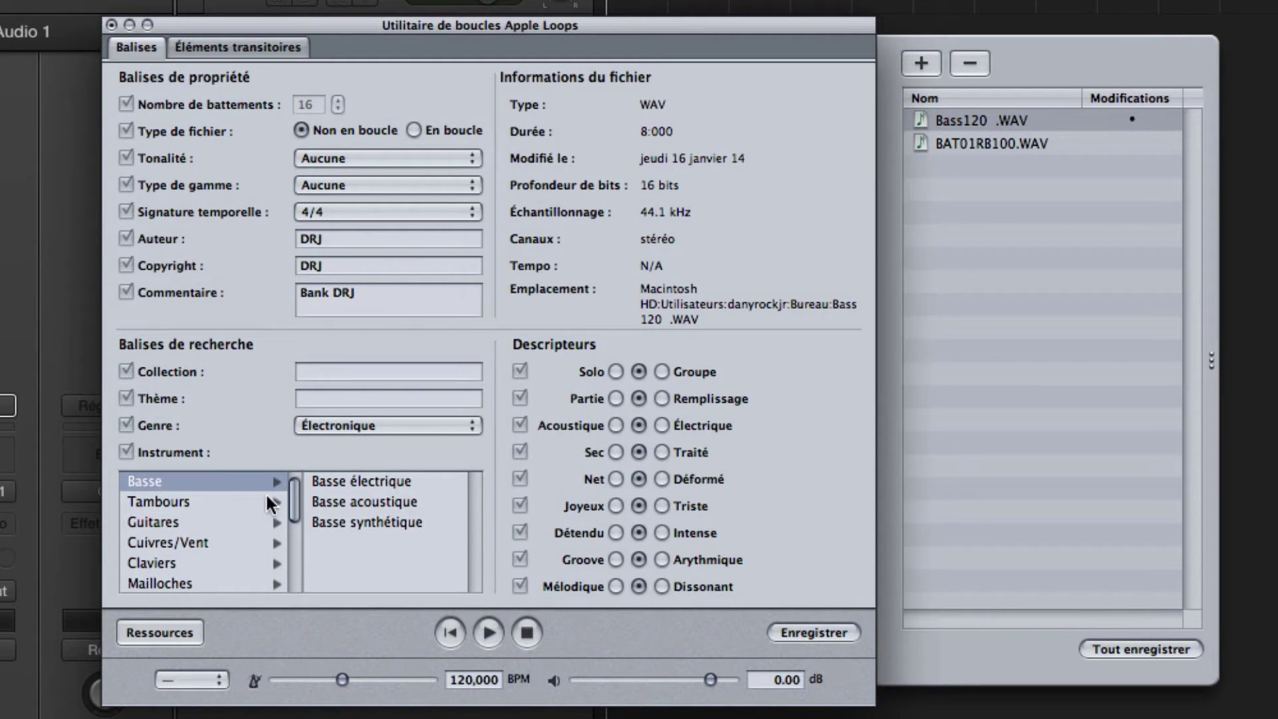
{"action": "left_click", "coordinate": [359, 522]}
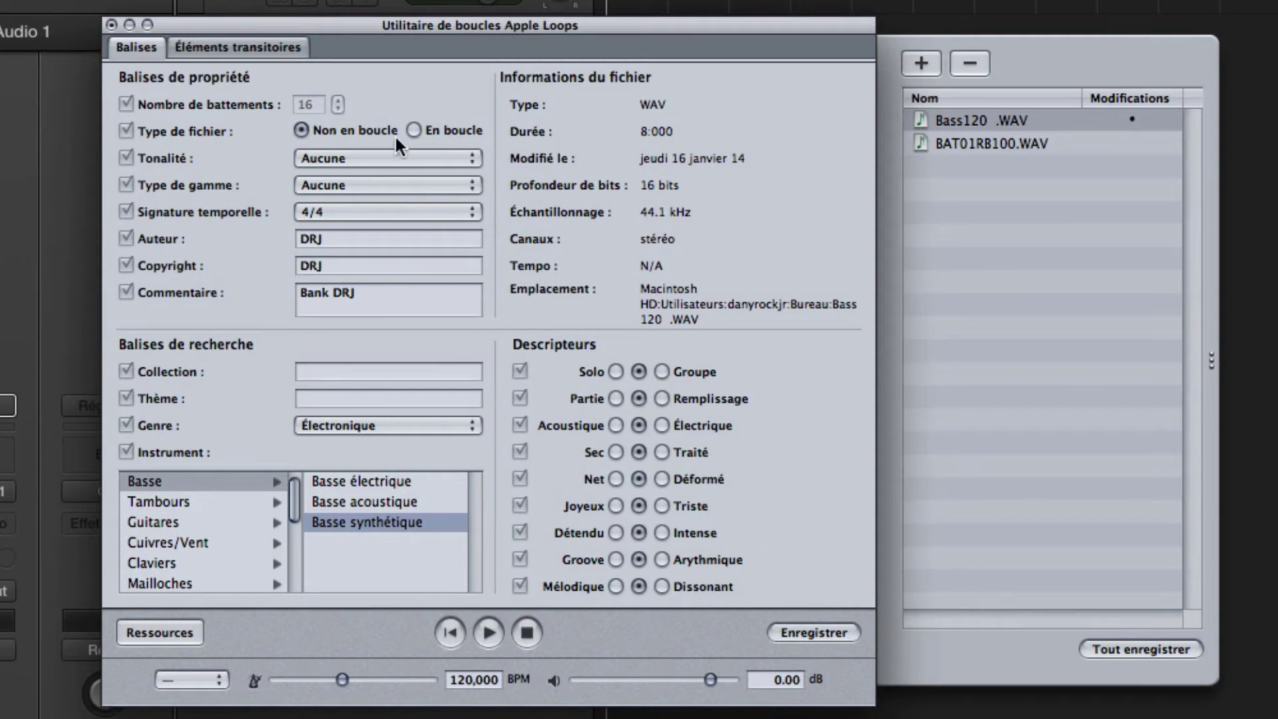
{"action": "left_click", "coordinate": [413, 130]}
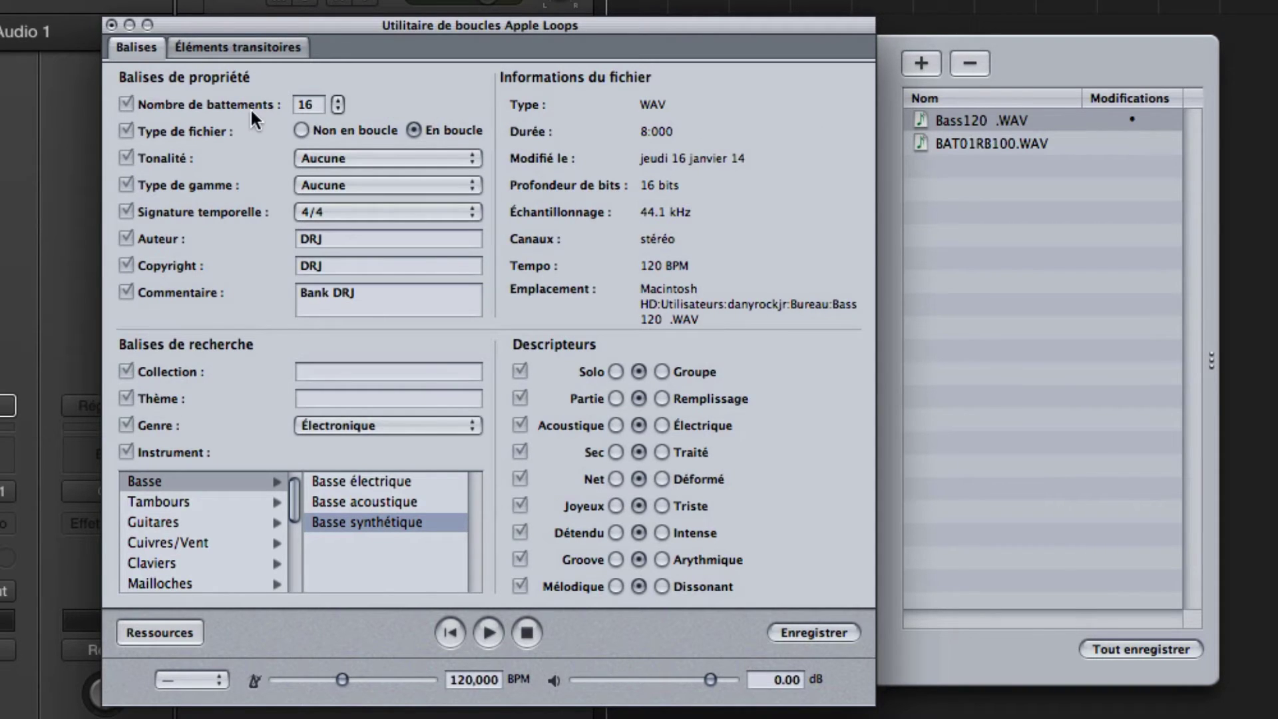
Step: In the Bass120 transients view, lower the sensitivity and set the transient division to 1/8 and finally 1/4 de note
{"action": "left_click", "coordinate": [221, 47]}
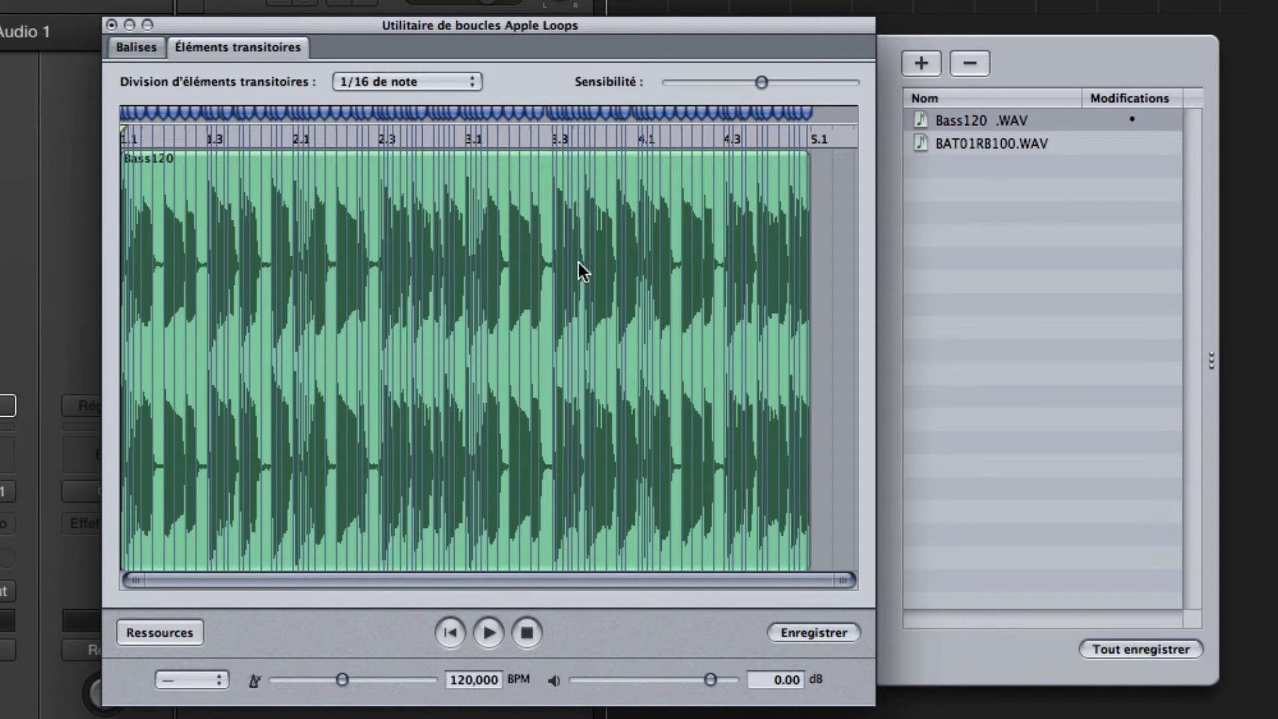
{"action": "left_click_drag", "start_coordinate": [763, 80], "coordinate": [716, 82]}
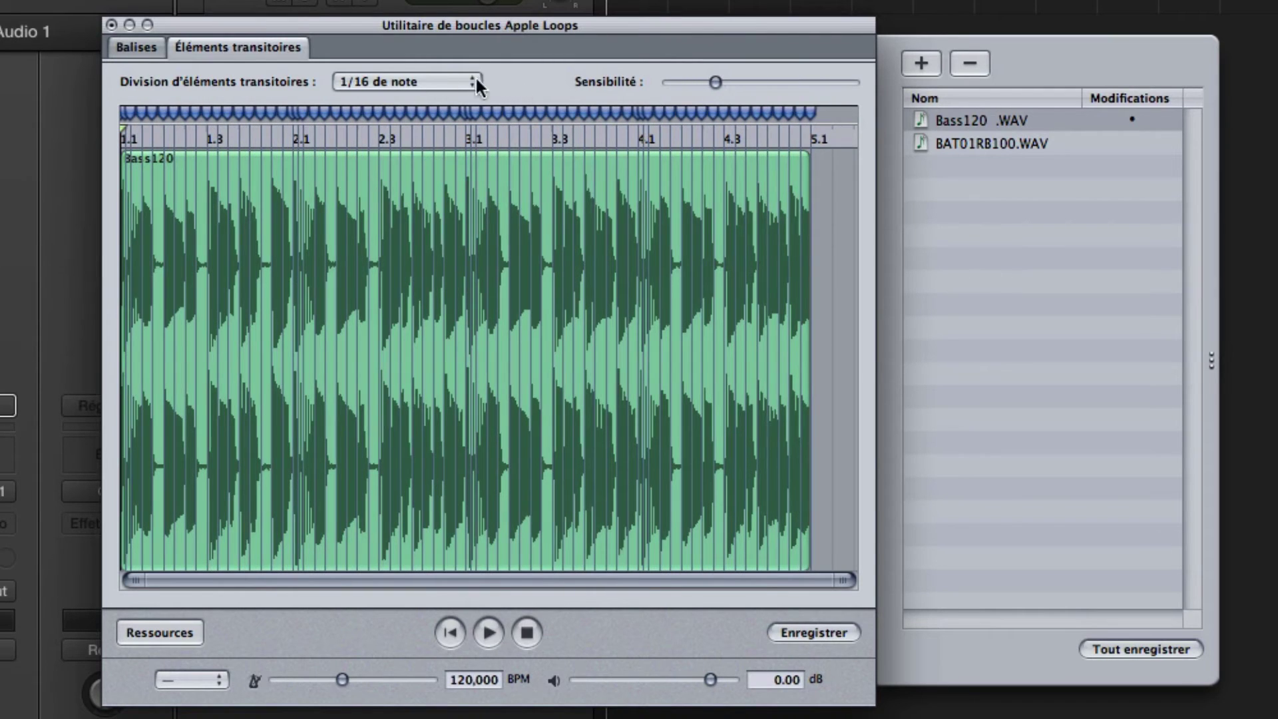
{"action": "left_click", "coordinate": [393, 83]}
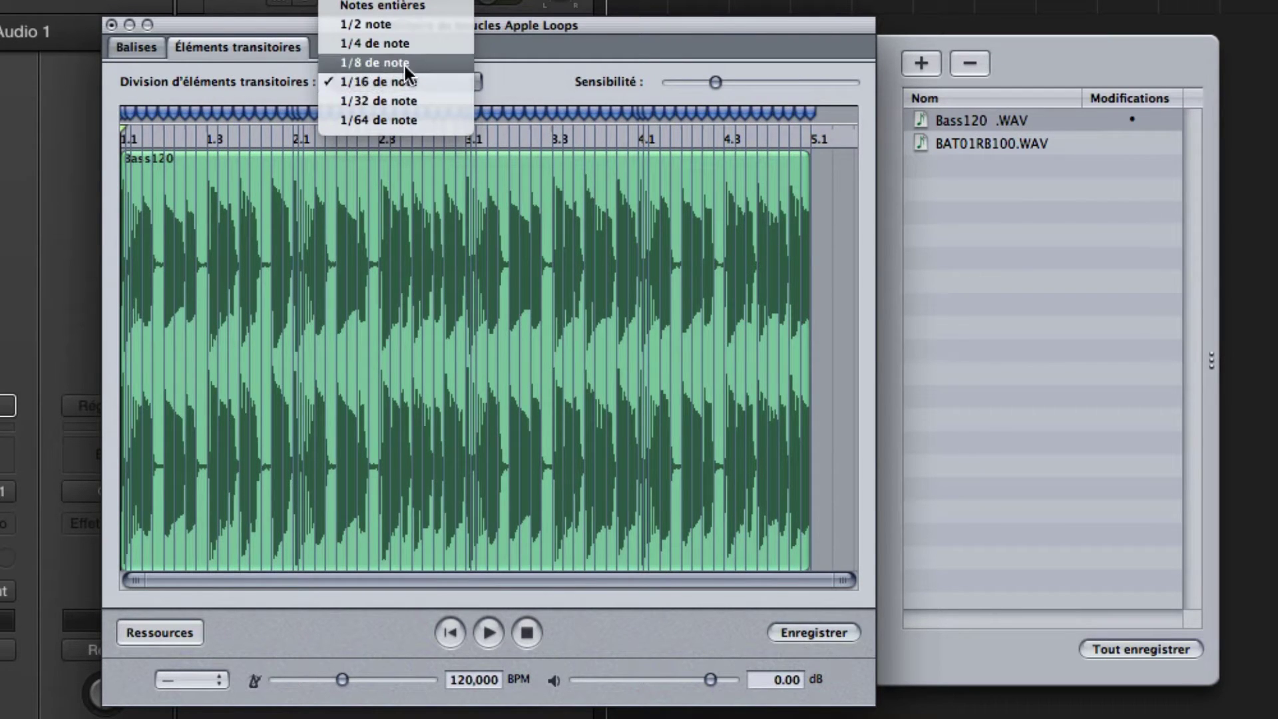
{"action": "left_click", "coordinate": [405, 62]}
{"action": "left_click", "coordinate": [389, 79]}
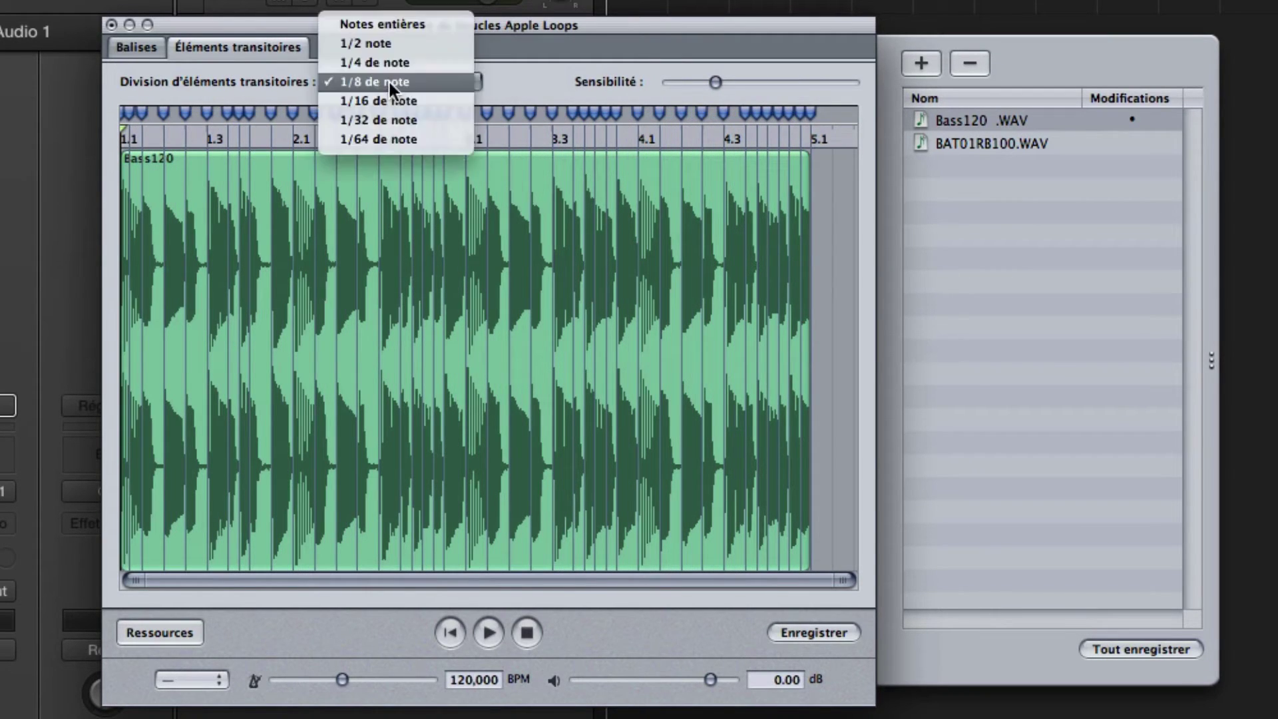
{"action": "left_click", "coordinate": [398, 66]}
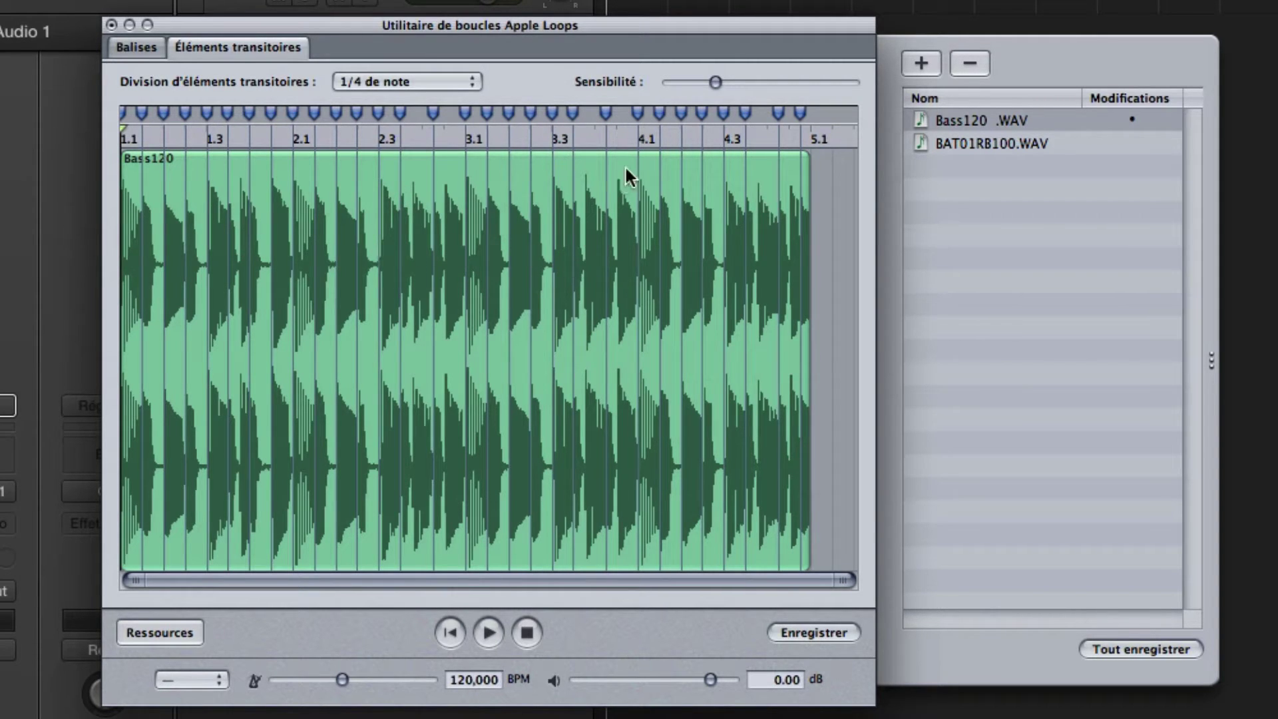
Step: Delete three Bass120 transient markers: one just after 3.3 and two between 3.1 and 3.3
{"action": "mouse_move", "coordinate": [572, 113]}
{"action": "left_mouse_down"}
{"action": "mouse_move", "coordinate": [589, 113]}
{"action": "mouse_move", "coordinate": [571, 116]}
{"action": "left_mouse_up"}
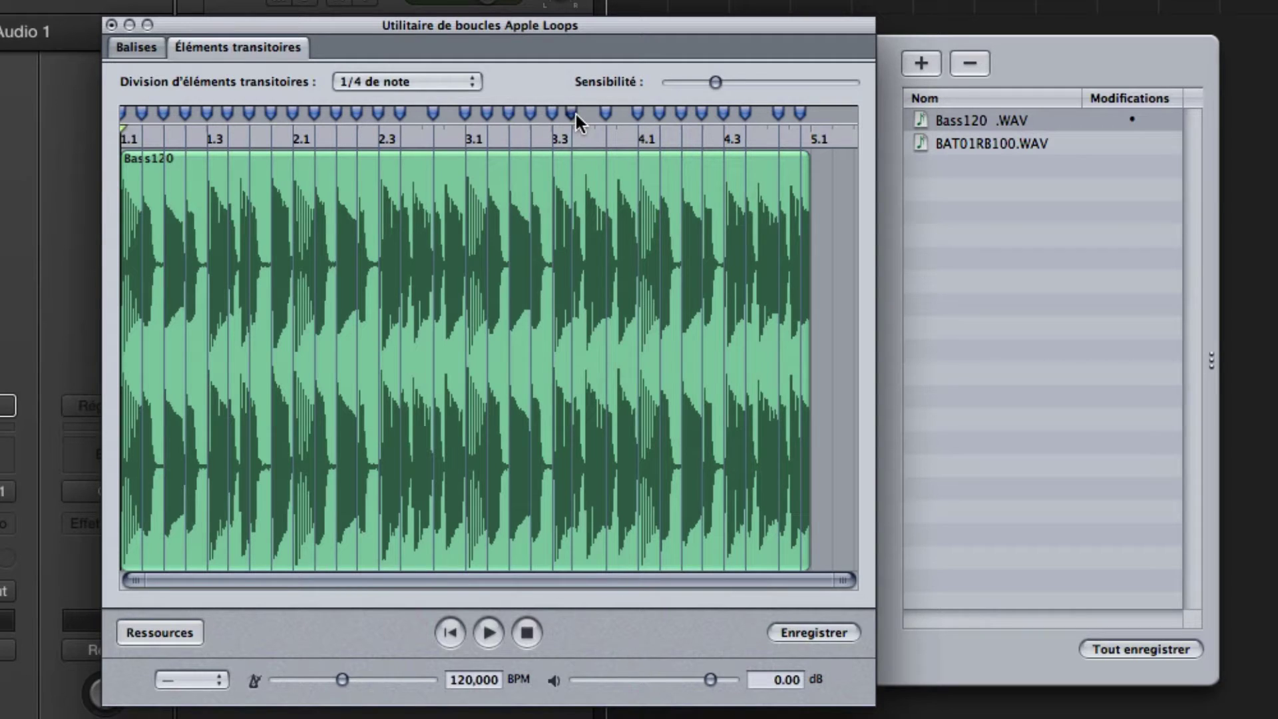
{"action": "key", "text": "BackSpace"}
{"action": "left_click", "coordinate": [528, 113]}
{"action": "key", "text": "BackSpace"}
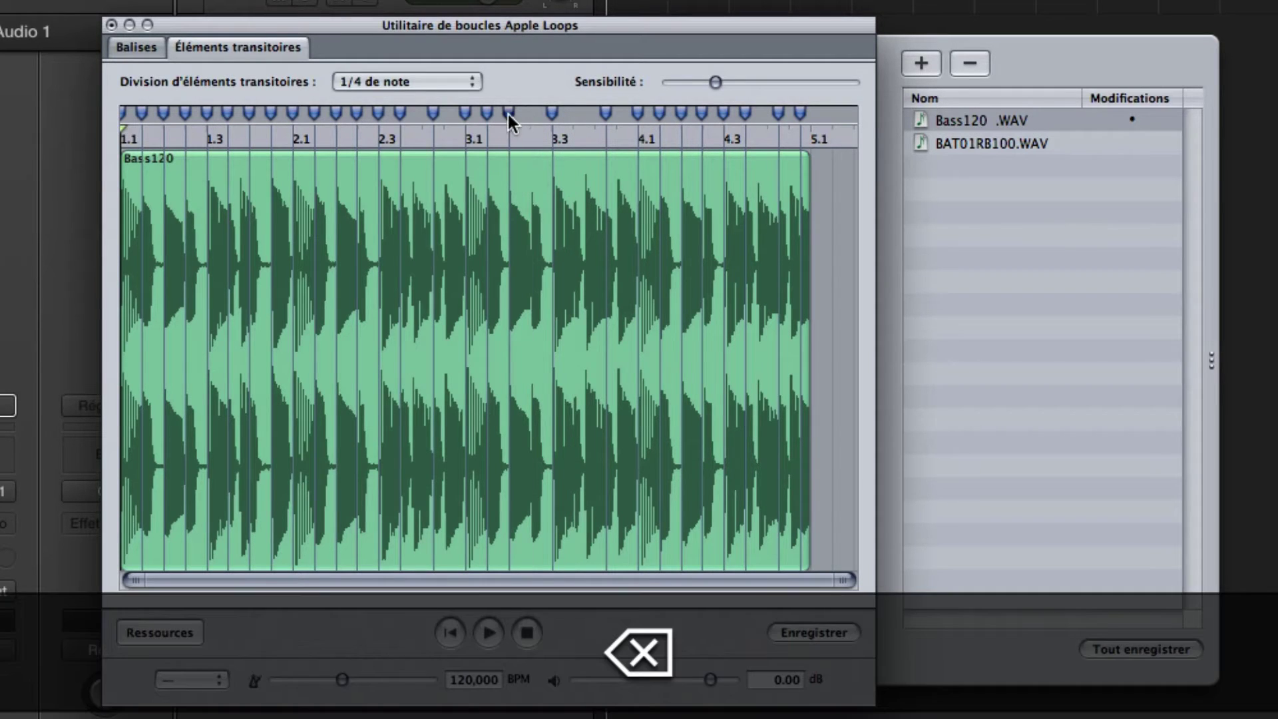
{"action": "left_click", "coordinate": [488, 111]}
{"action": "key", "text": "BackSpace"}
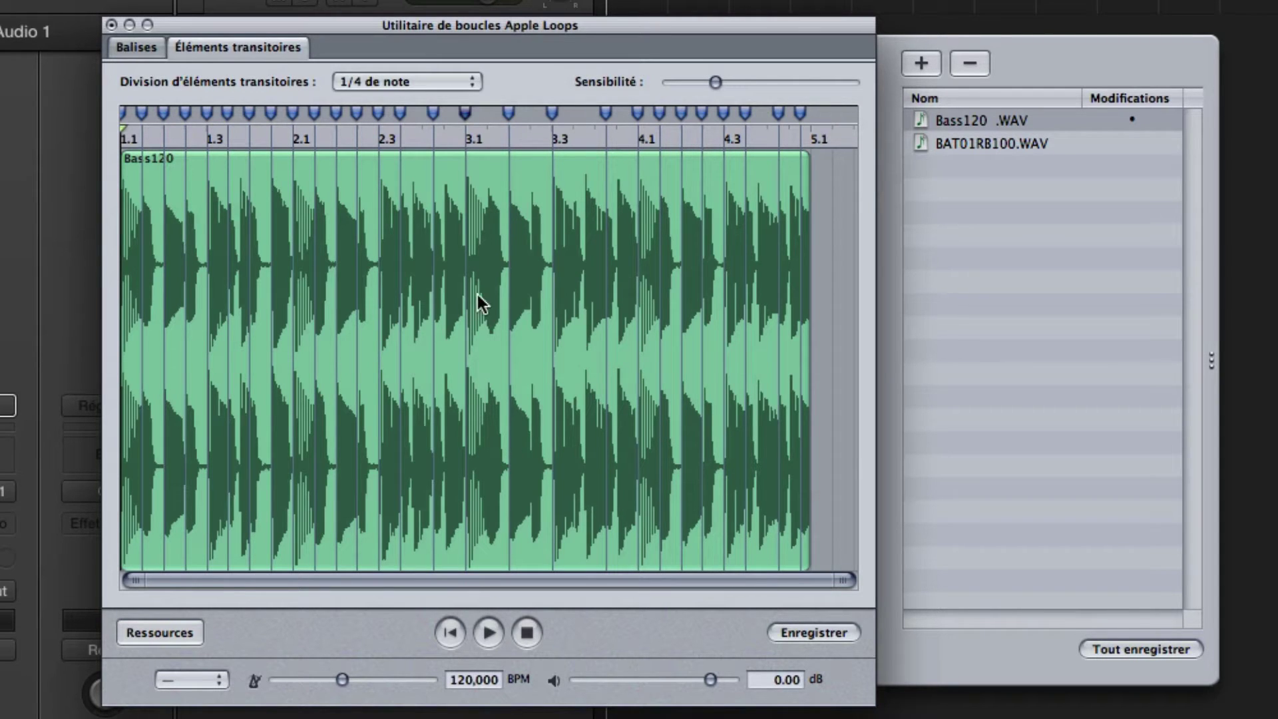
Step: Raise the Bass120 transient sensitivity to just below the middle and nudge the transient marker between 4.1 and 4.3
{"action": "left_click_drag", "start_coordinate": [713, 79], "coordinate": [748, 93]}
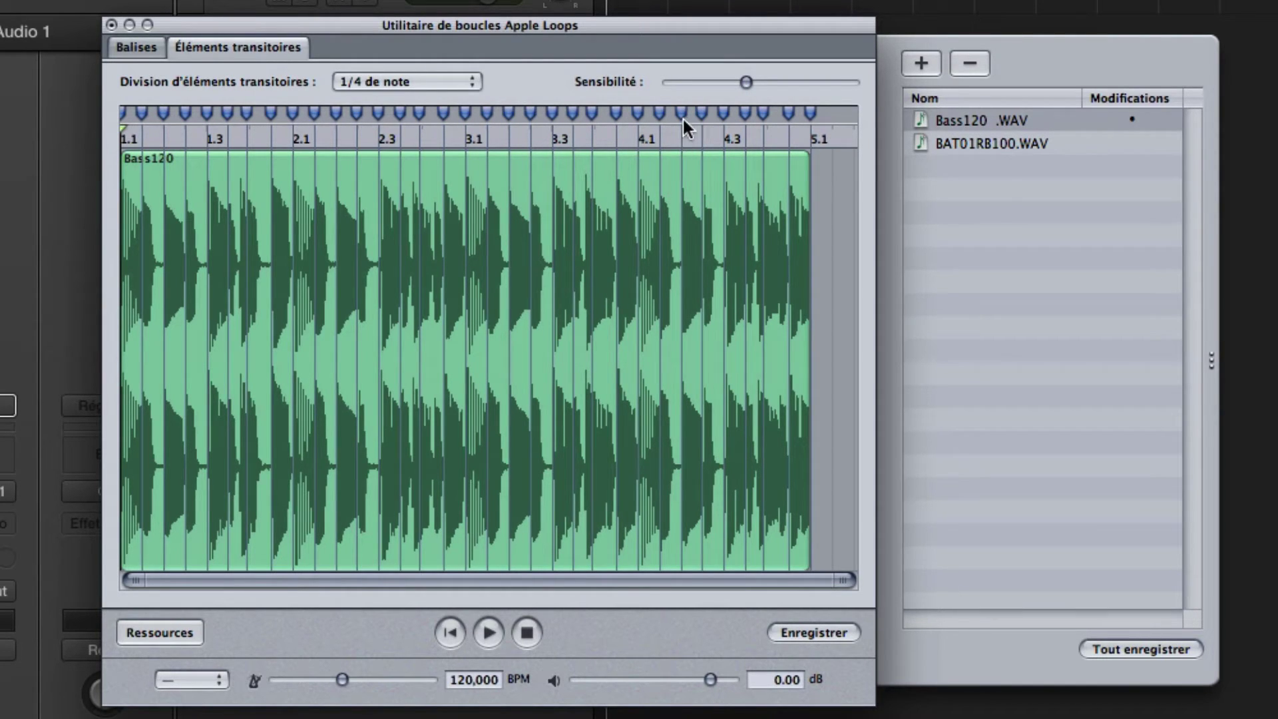
{"action": "mouse_move", "coordinate": [681, 111]}
{"action": "left_mouse_down"}
{"action": "mouse_move", "coordinate": [668, 115]}
{"action": "mouse_move", "coordinate": [680, 114]}
{"action": "left_mouse_up"}
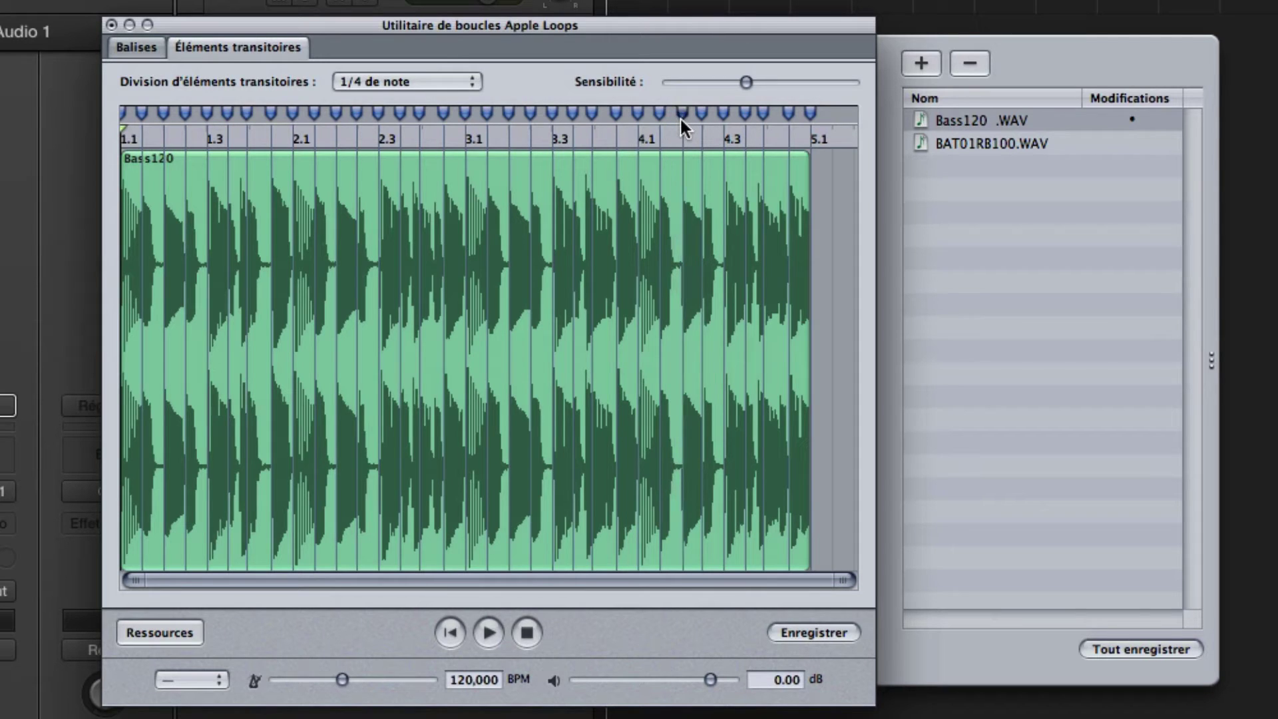
Step: Change the Bass120 transient division to 1/2 note and finally Notes entières, and nudge the marker near 2.3 onto the attack
{"action": "left_click", "coordinate": [425, 81]}
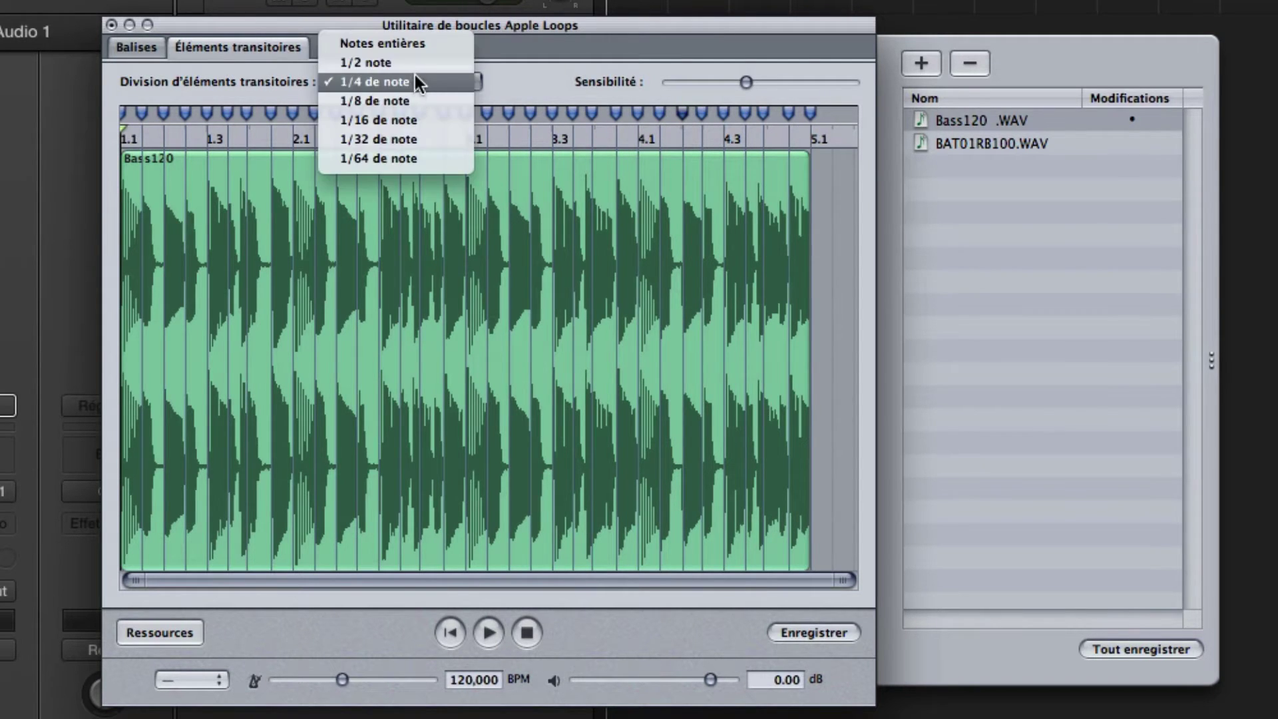
{"action": "left_click", "coordinate": [415, 62]}
{"action": "left_click", "coordinate": [407, 81]}
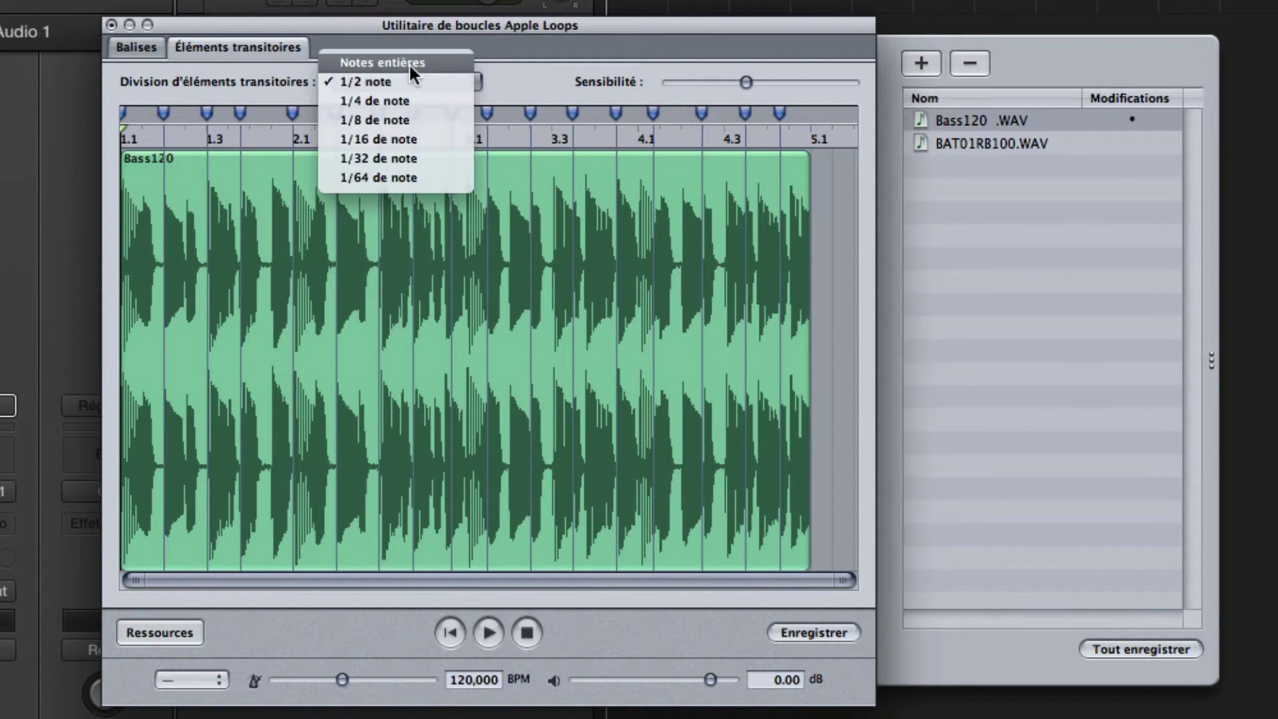
{"action": "left_click", "coordinate": [409, 60]}
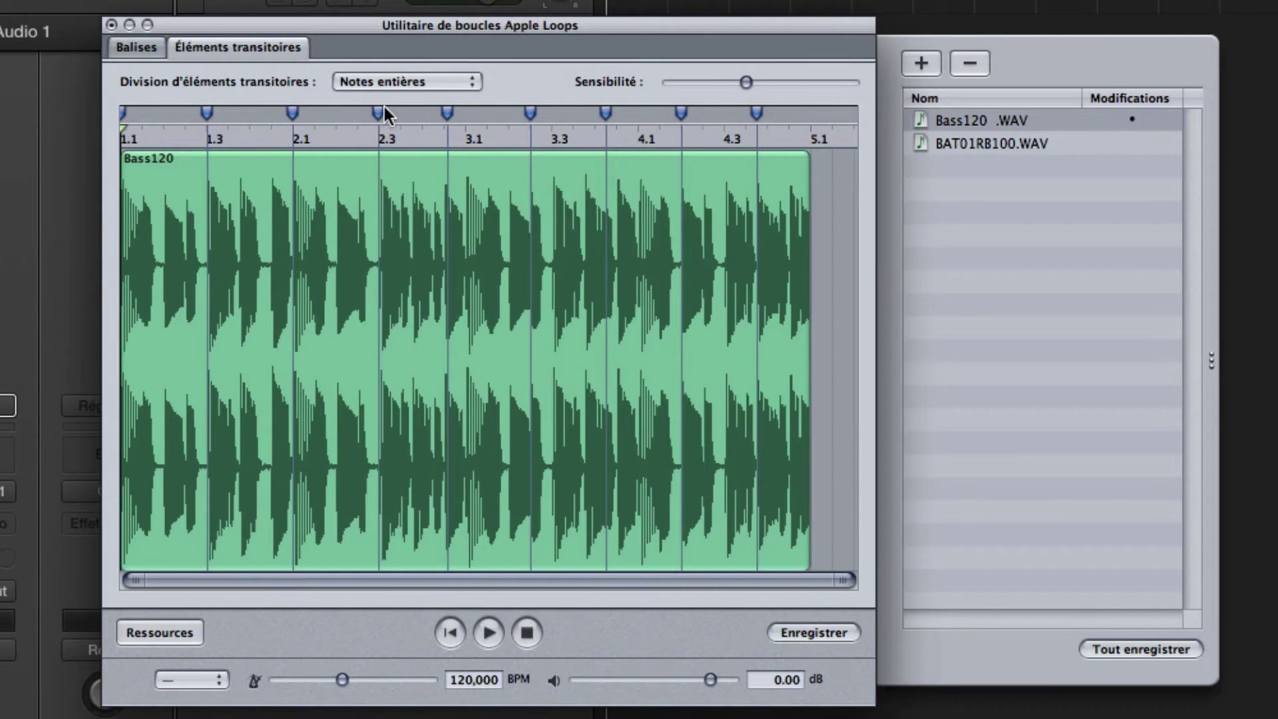
{"action": "left_click_drag", "start_coordinate": [376, 107], "coordinate": [379, 110]}
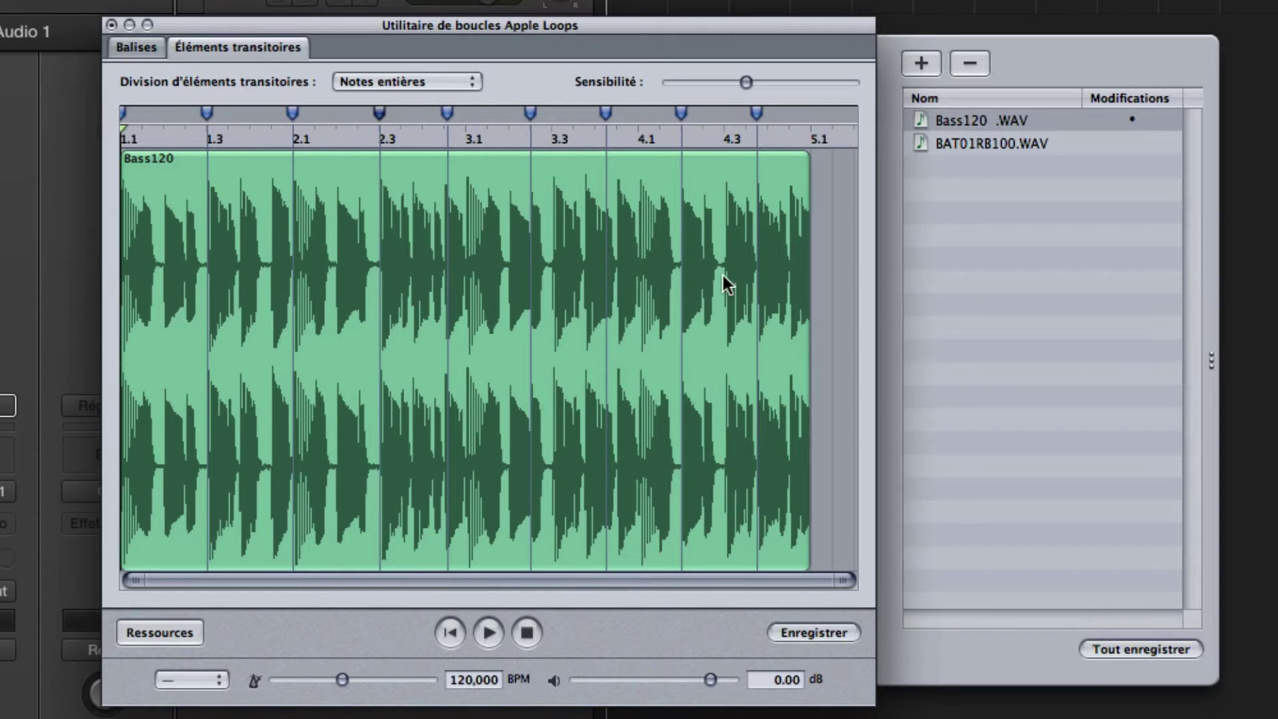
Step: Save the Bass120 changes, choosing to modify the converted AIFF file instead of the WAV
{"action": "left_click", "coordinate": [802, 633]}
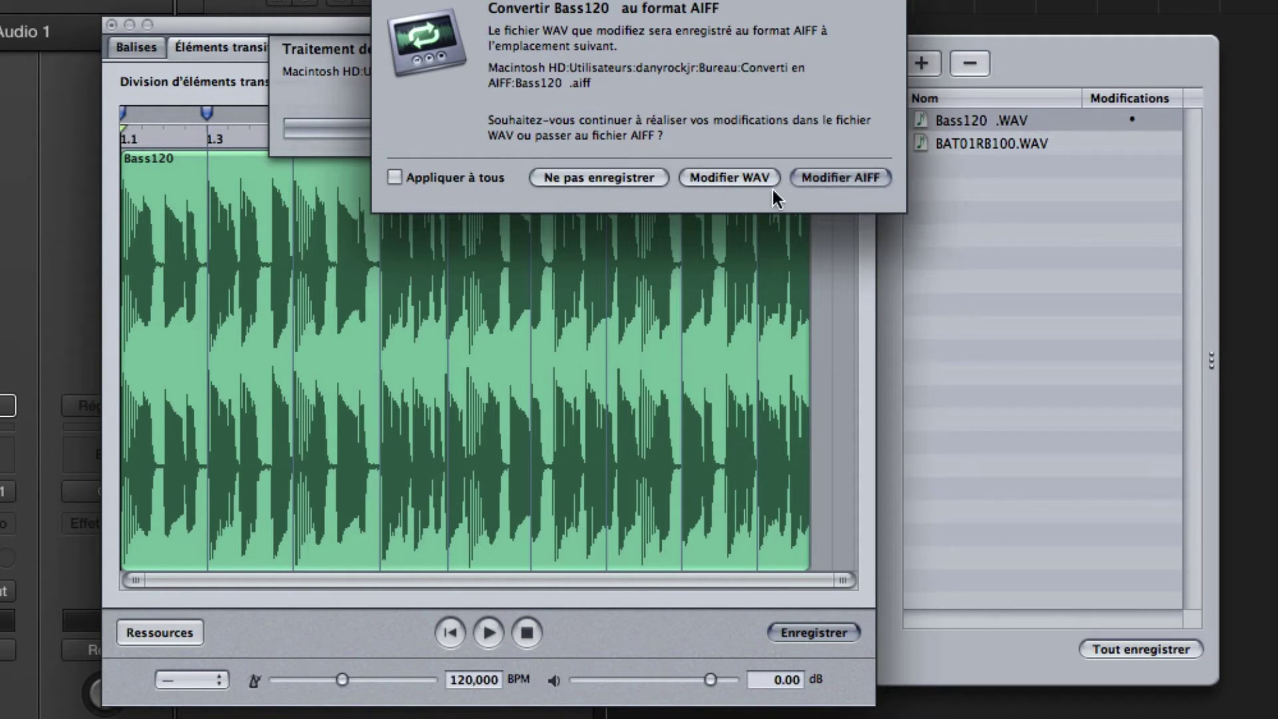
{"action": "left_click", "coordinate": [833, 179]}
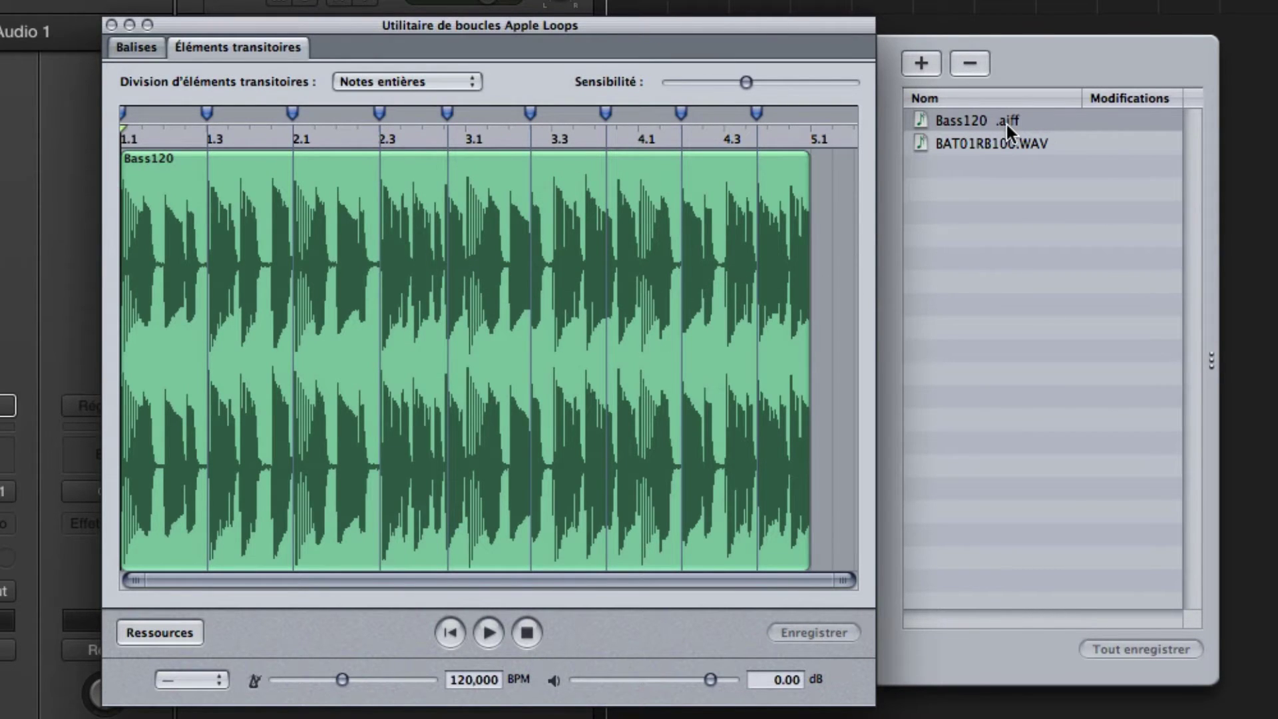
Step: For BAT01RB100.WAV, set the author and copyright tags to DRJ and enter the comment bank DRJ
{"action": "left_click", "coordinate": [972, 145]}
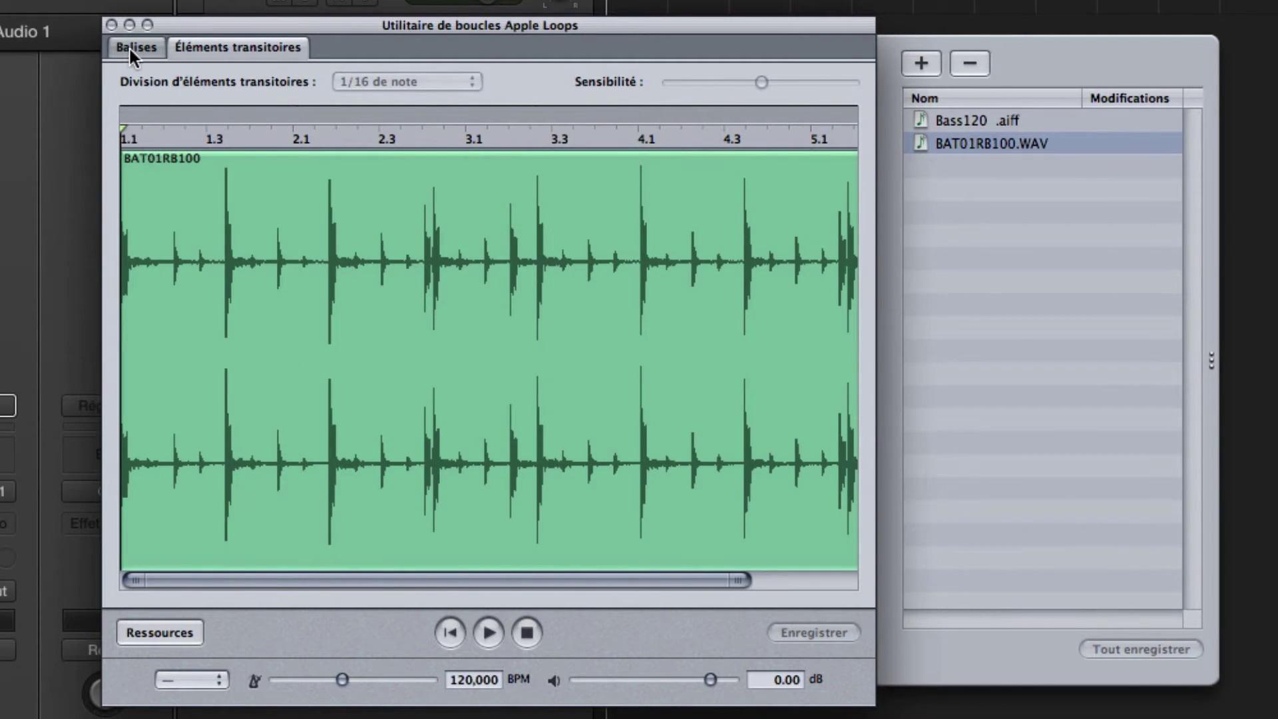
{"action": "left_click", "coordinate": [131, 53]}
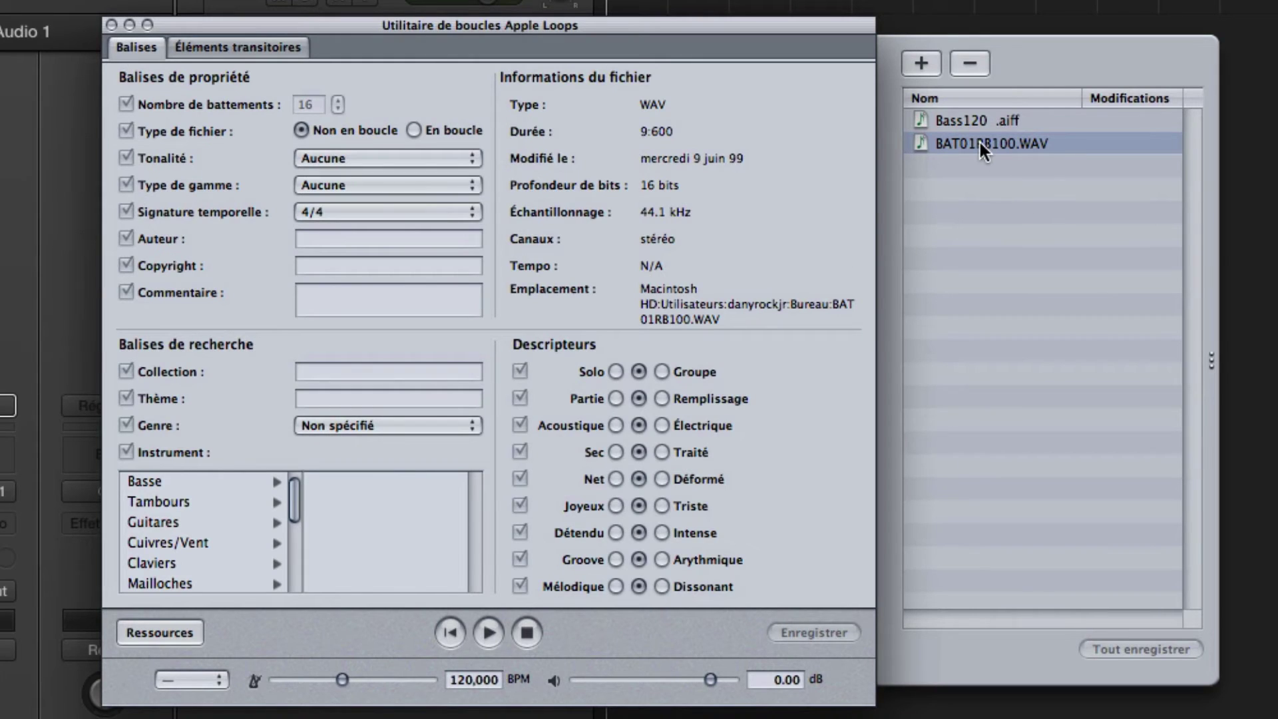
{"action": "left_click", "coordinate": [346, 243]}
{"action": "type", "text": "DR"}
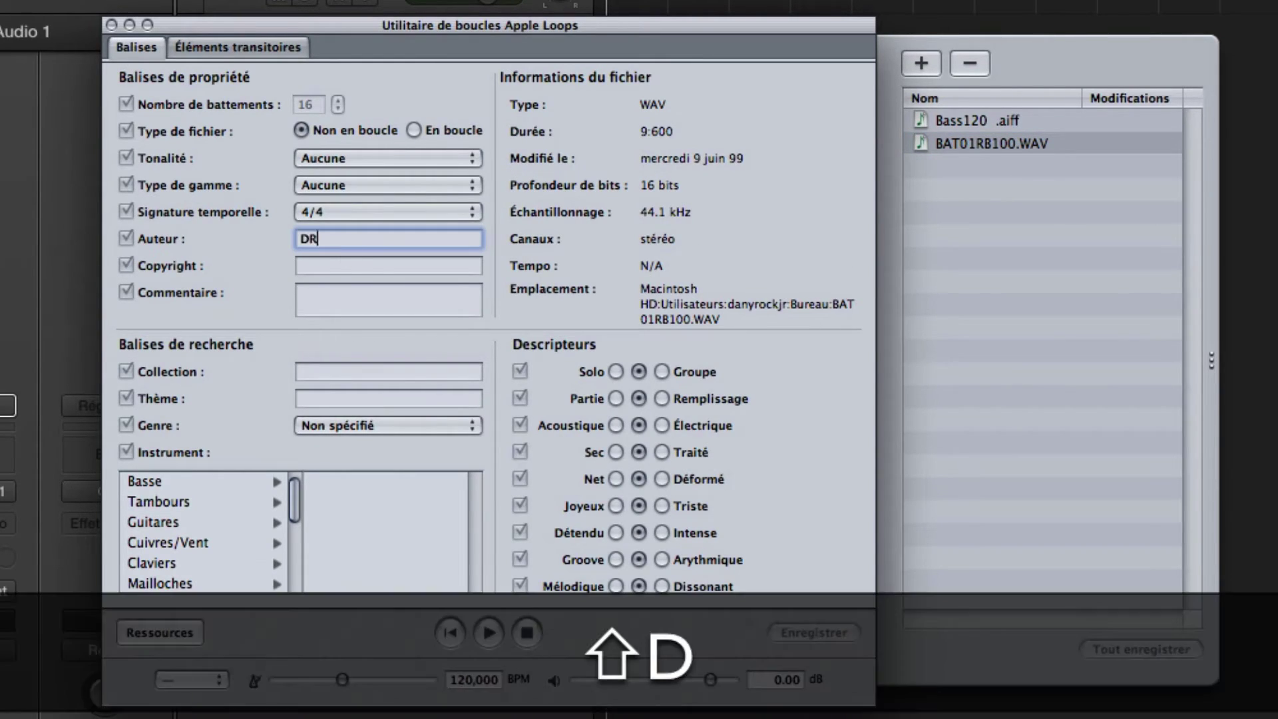
{"action": "type", "text": "J"}
{"action": "key", "text": "Tab"}
{"action": "type", "text": "DRJ"}
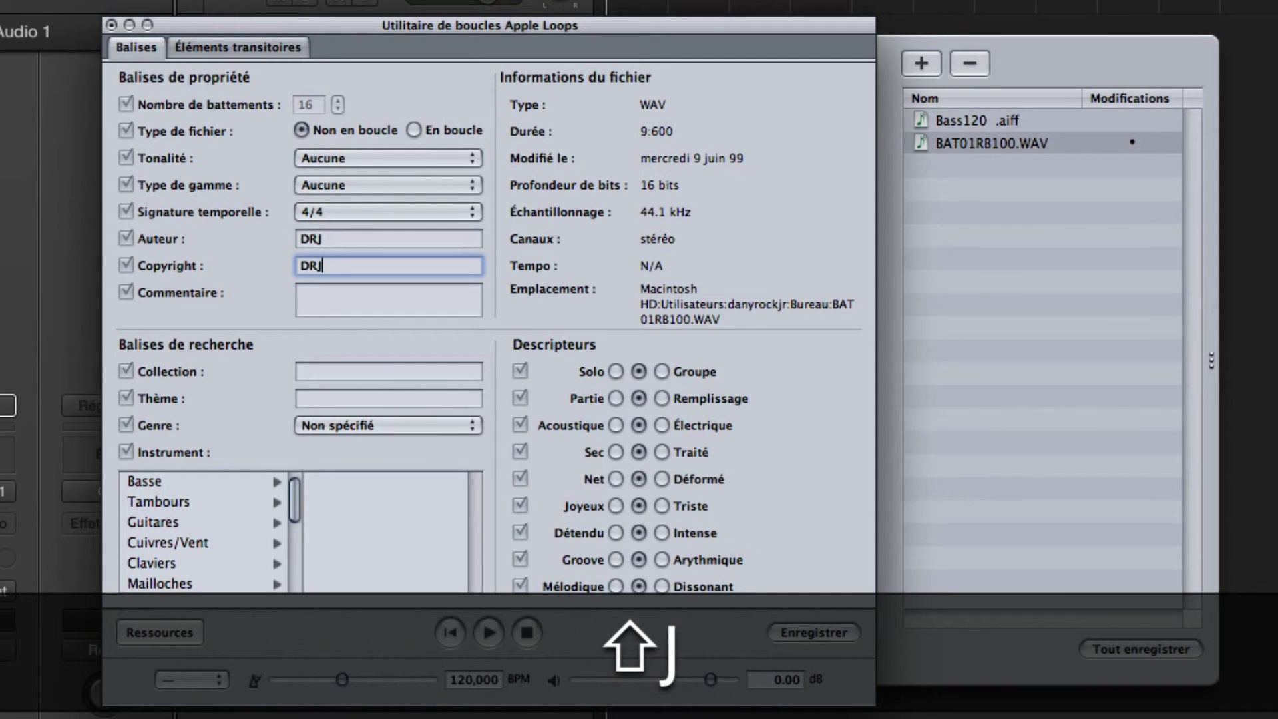
{"action": "key", "text": "Tab"}
{"action": "type", "text": "bank DRJ"}
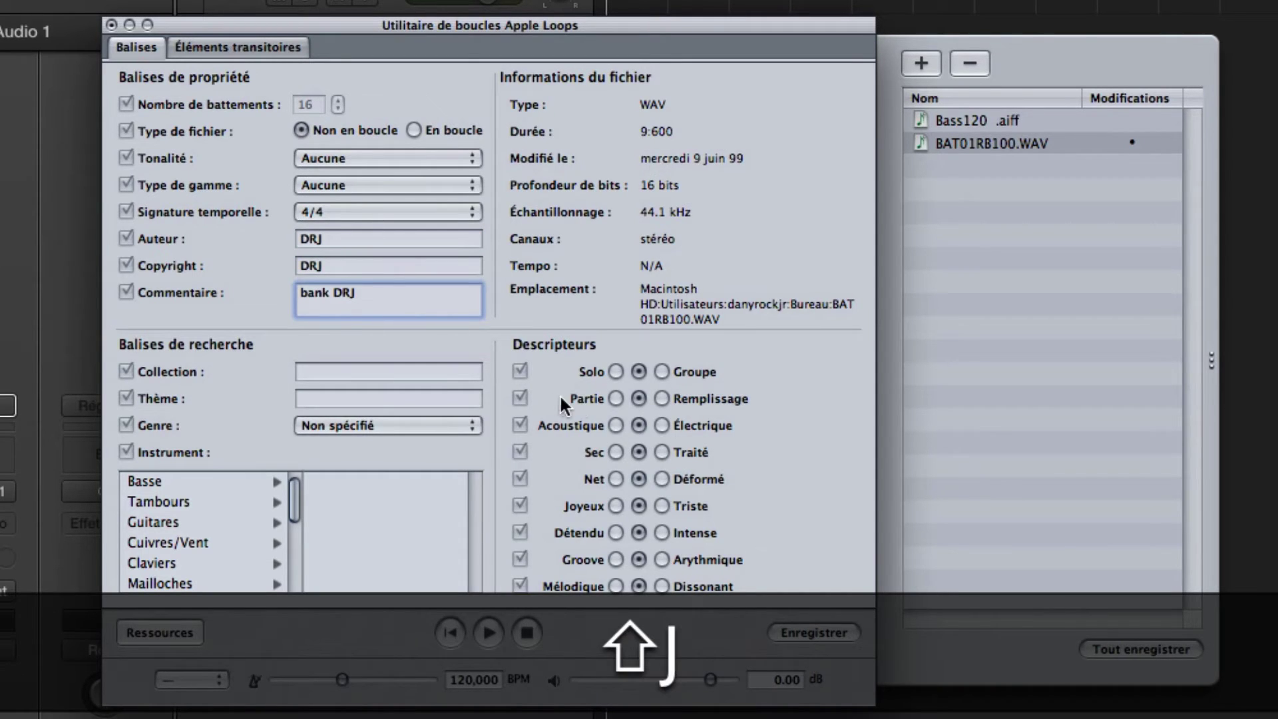
Step: Tag BAT01RB100.WAV with genre Électronique and instrument Tambours > Battements électriques, and set its file type to En boucle
{"action": "left_click", "coordinate": [369, 424]}
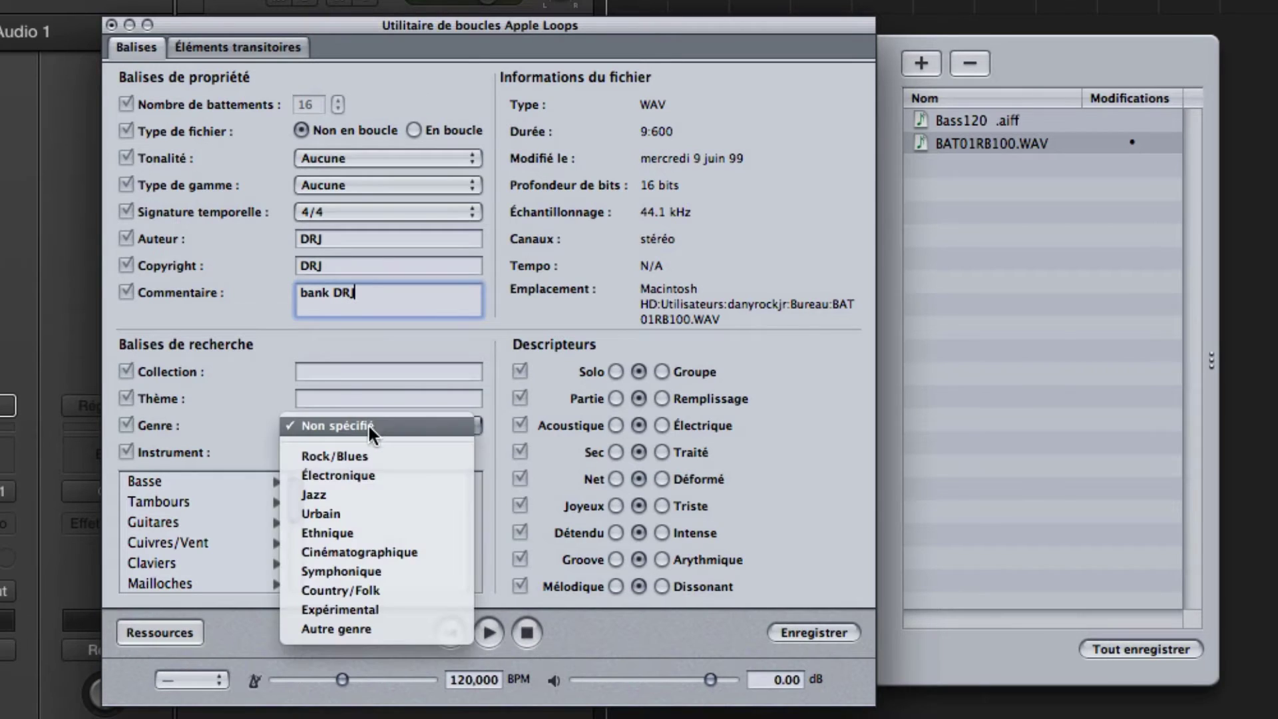
{"action": "left_click", "coordinate": [398, 475]}
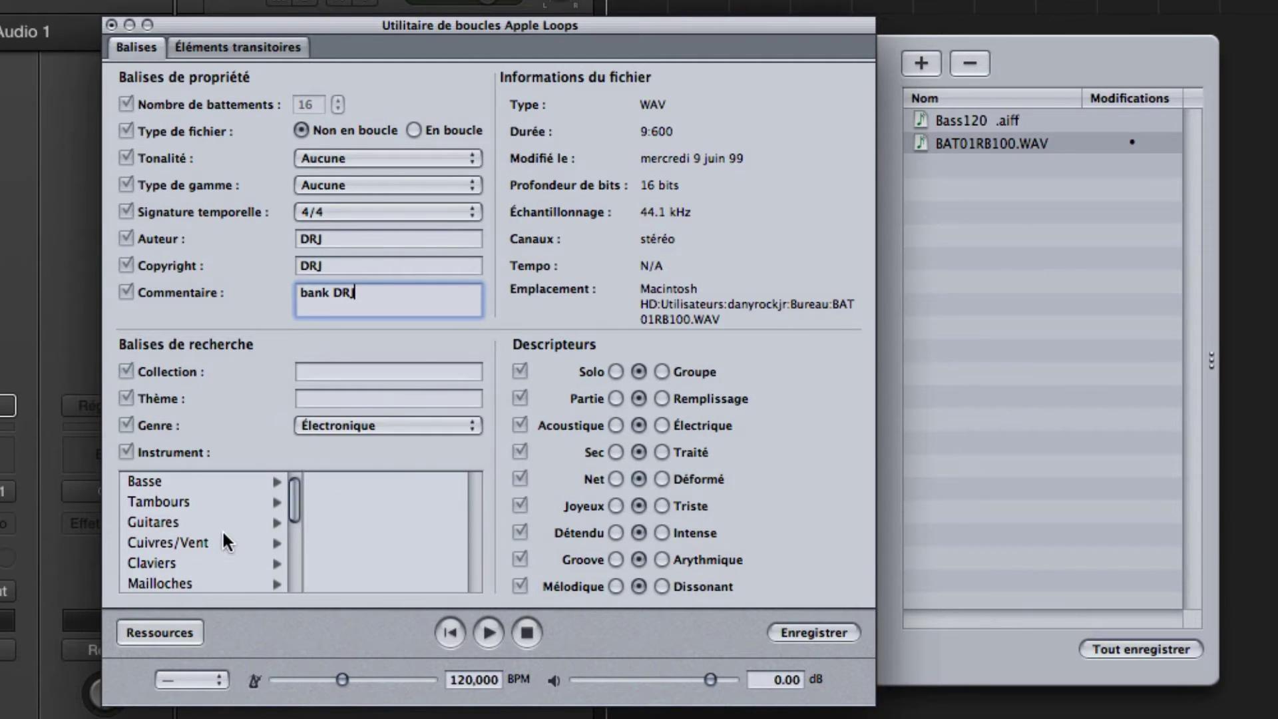
{"action": "scroll", "coordinate": [225, 556], "scroll_direction": "down", "scroll_amount": 5}
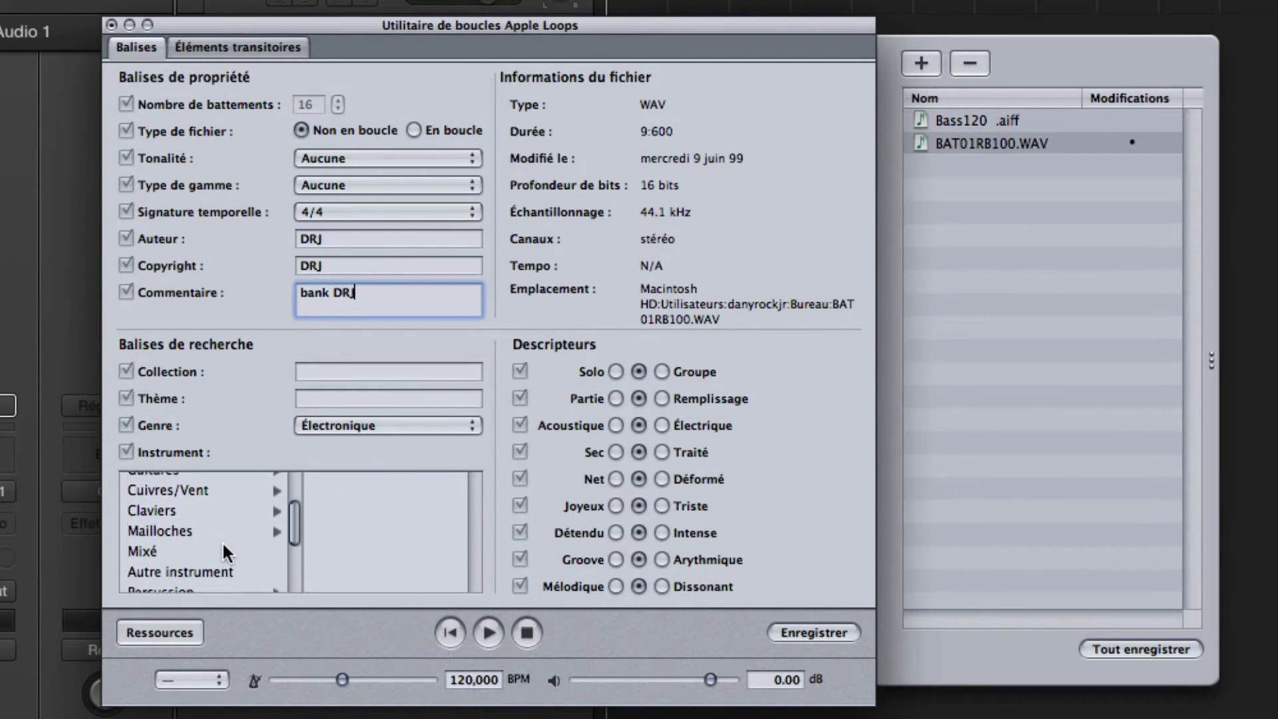
{"action": "left_click", "coordinate": [202, 536]}
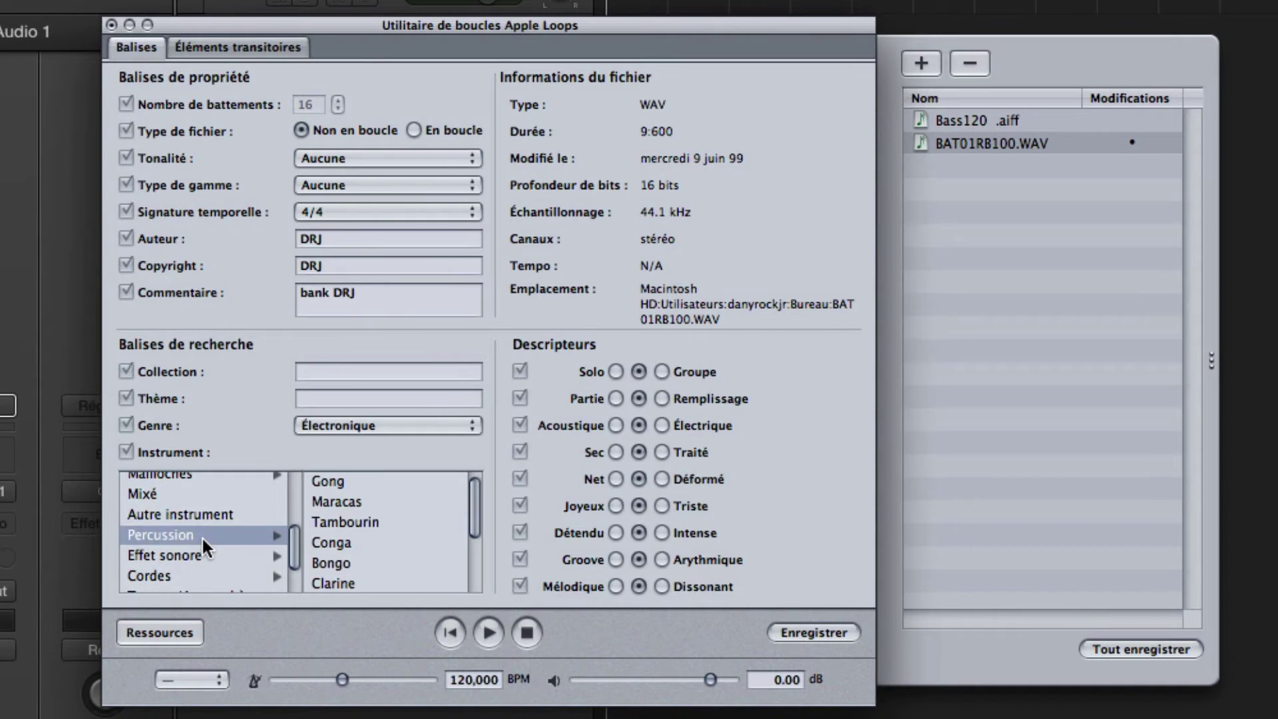
{"action": "scroll", "coordinate": [222, 538], "scroll_direction": "down", "scroll_amount": 2}
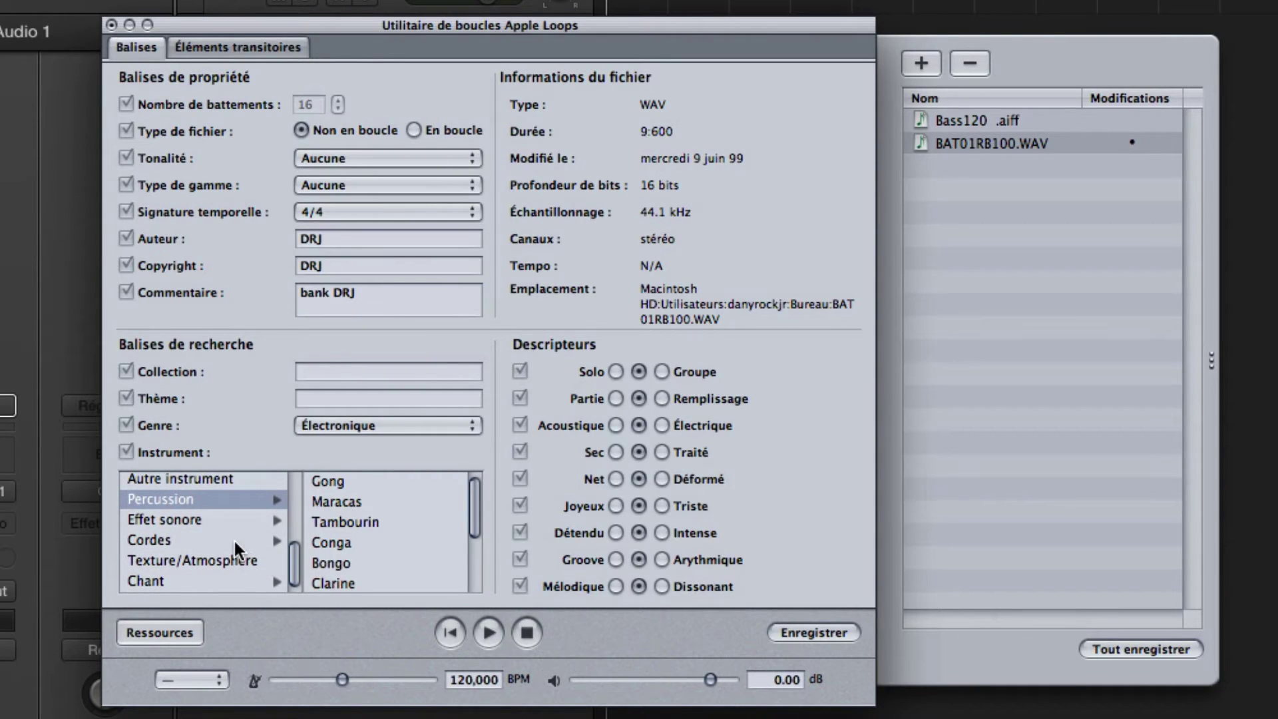
{"action": "scroll", "coordinate": [233, 538], "scroll_direction": "up", "scroll_amount": 5}
{"action": "left_click", "coordinate": [213, 501]}
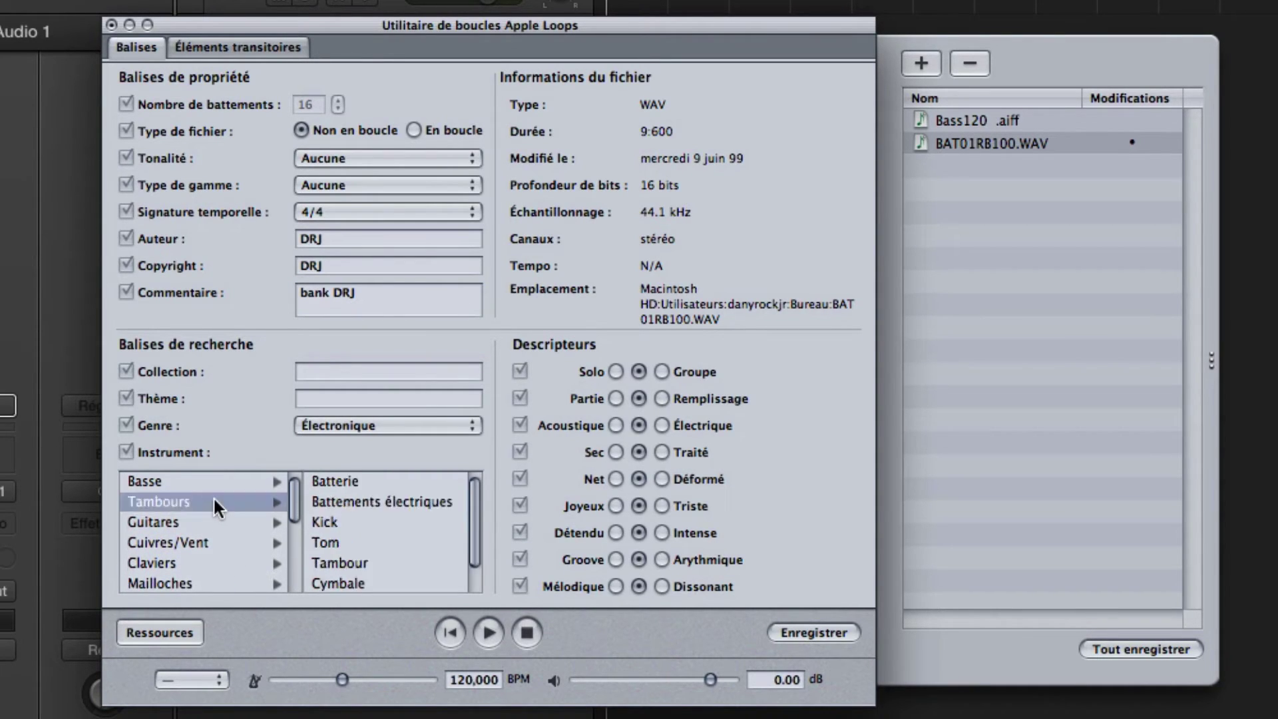
{"action": "left_click", "coordinate": [324, 481]}
{"action": "left_click", "coordinate": [325, 499]}
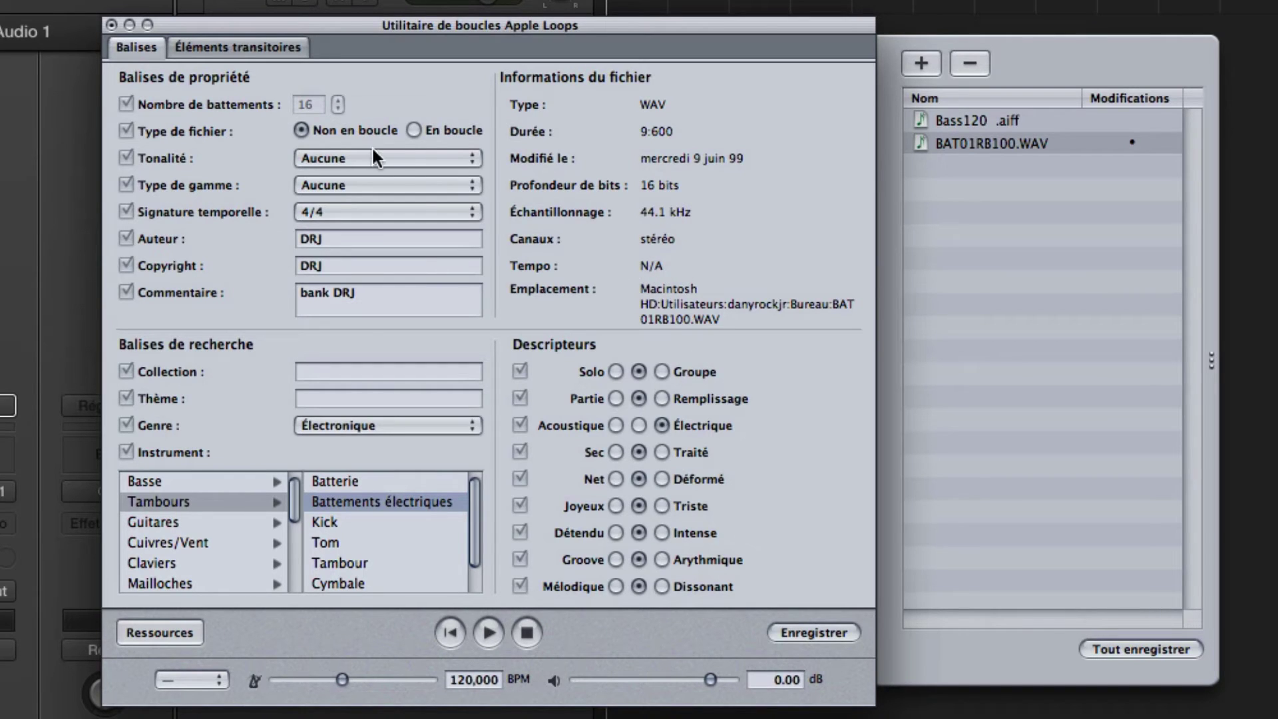
{"action": "left_click", "coordinate": [414, 130]}
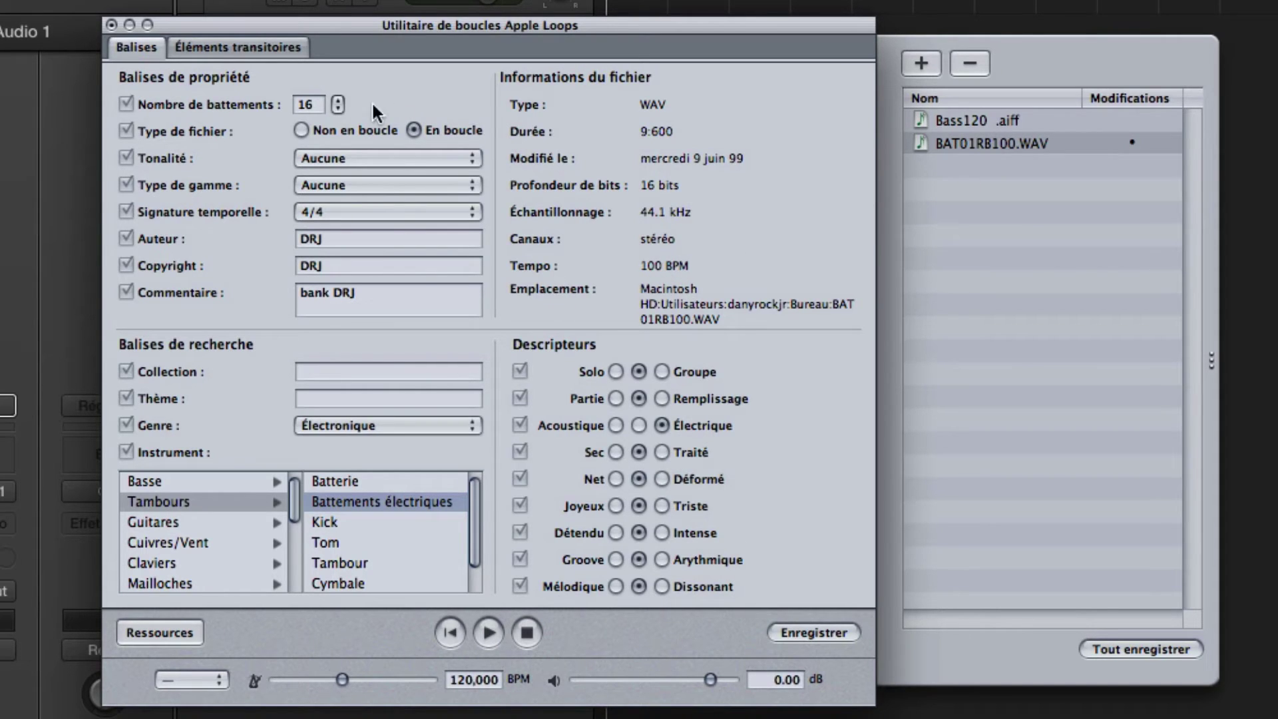
Step: Set the transient division of BAT01RB100.WAV to 1/4 de note
{"action": "left_click", "coordinate": [269, 53]}
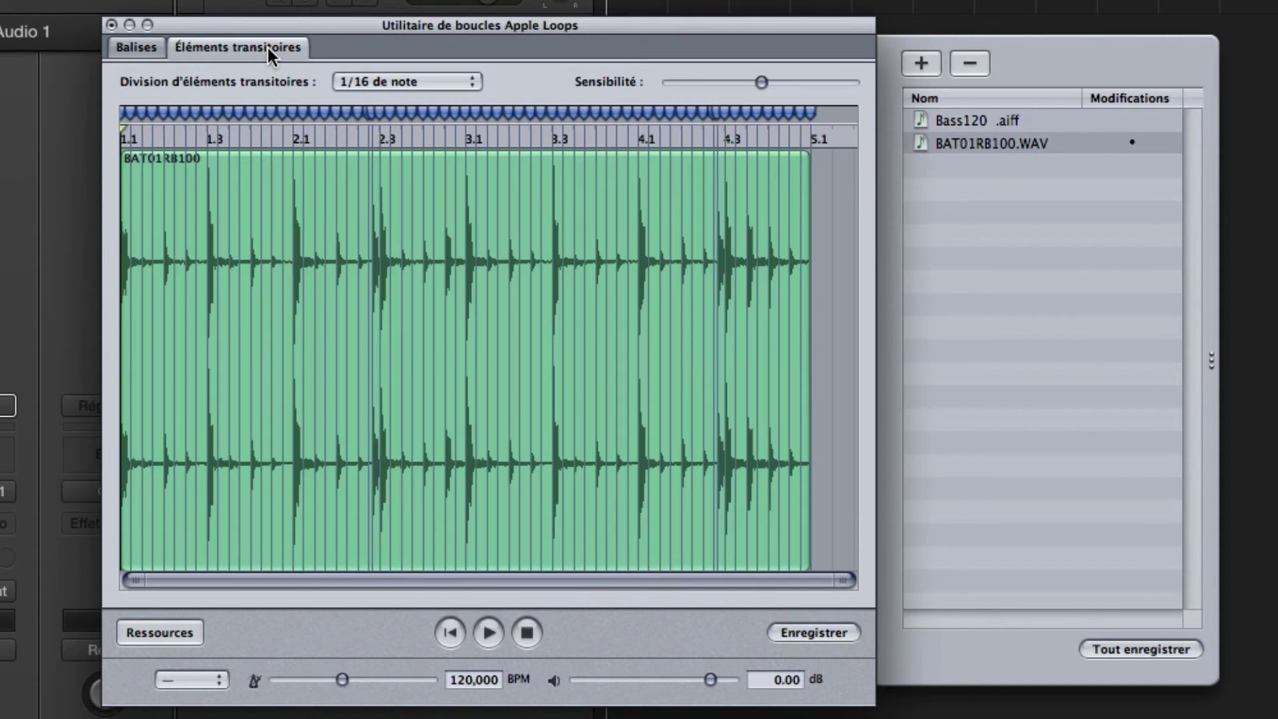
{"action": "left_click", "coordinate": [452, 83]}
{"action": "left_click", "coordinate": [393, 42]}
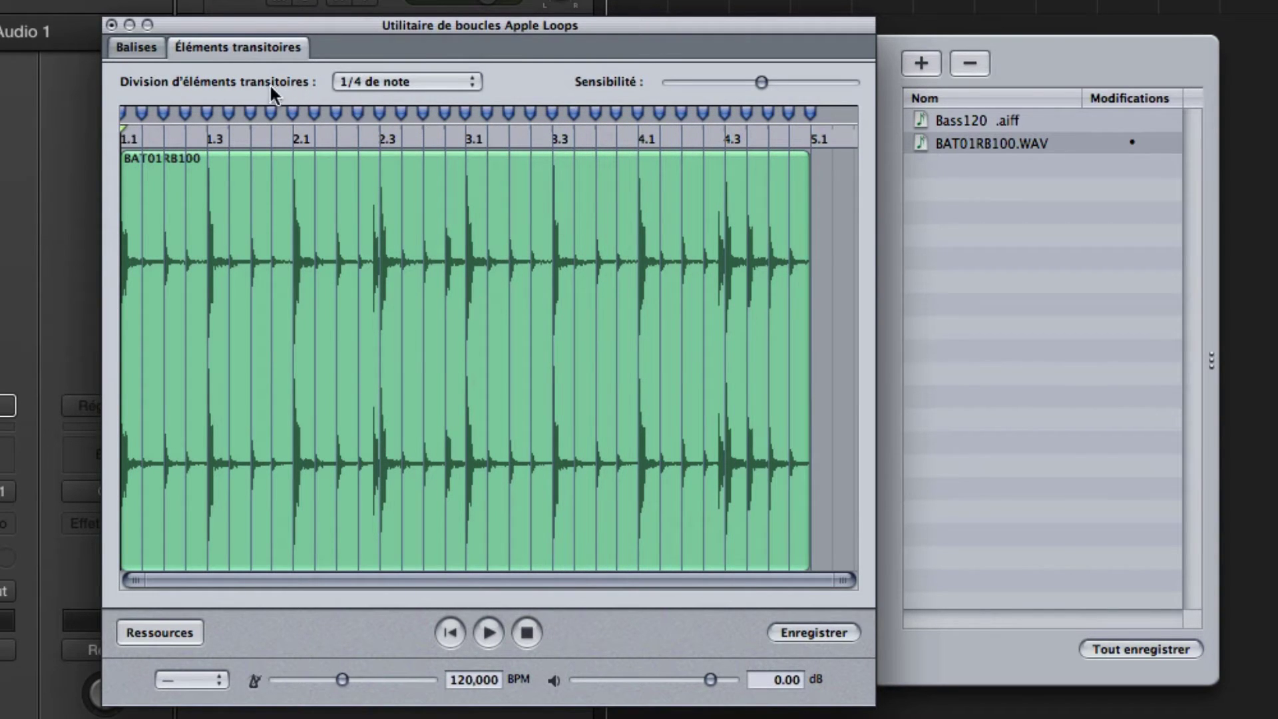
Step: Save the BAT01RB100 changes, choosing to modify the converted AIFF file instead of the WAV, and close the loops utility window
{"action": "left_click", "coordinate": [141, 48]}
{"action": "left_click", "coordinate": [802, 631]}
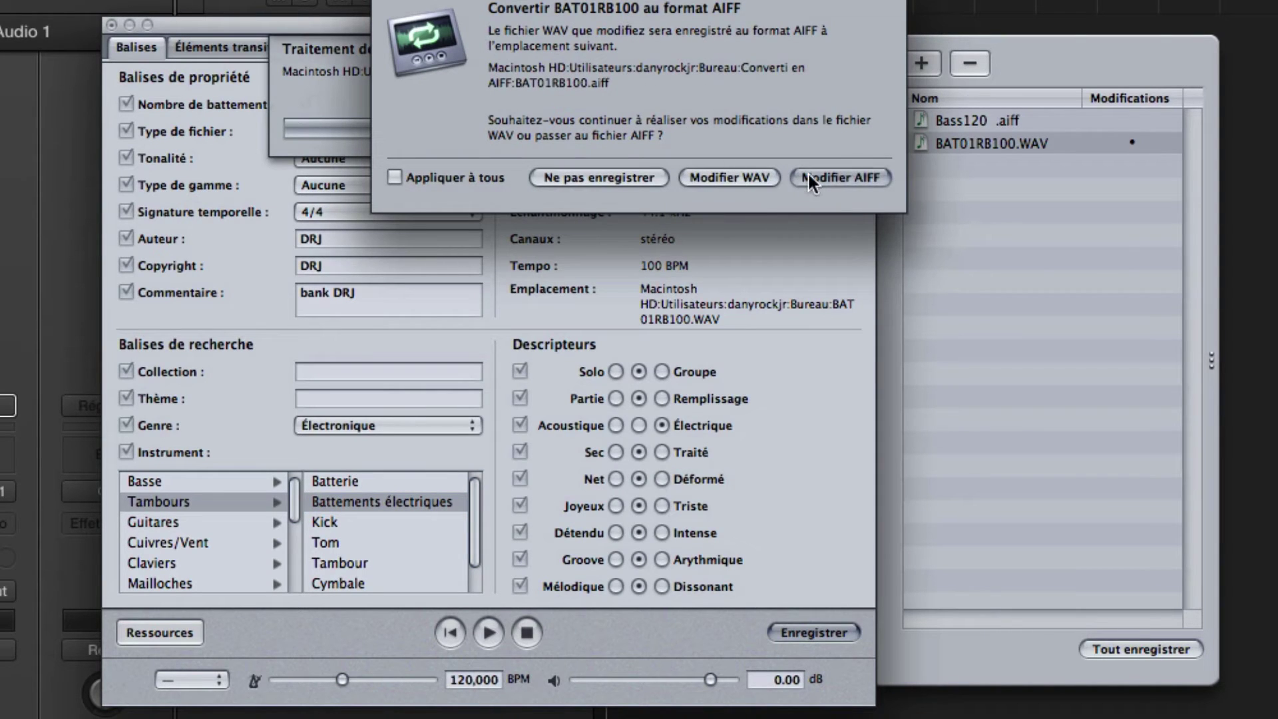
{"action": "left_click", "coordinate": [831, 177]}
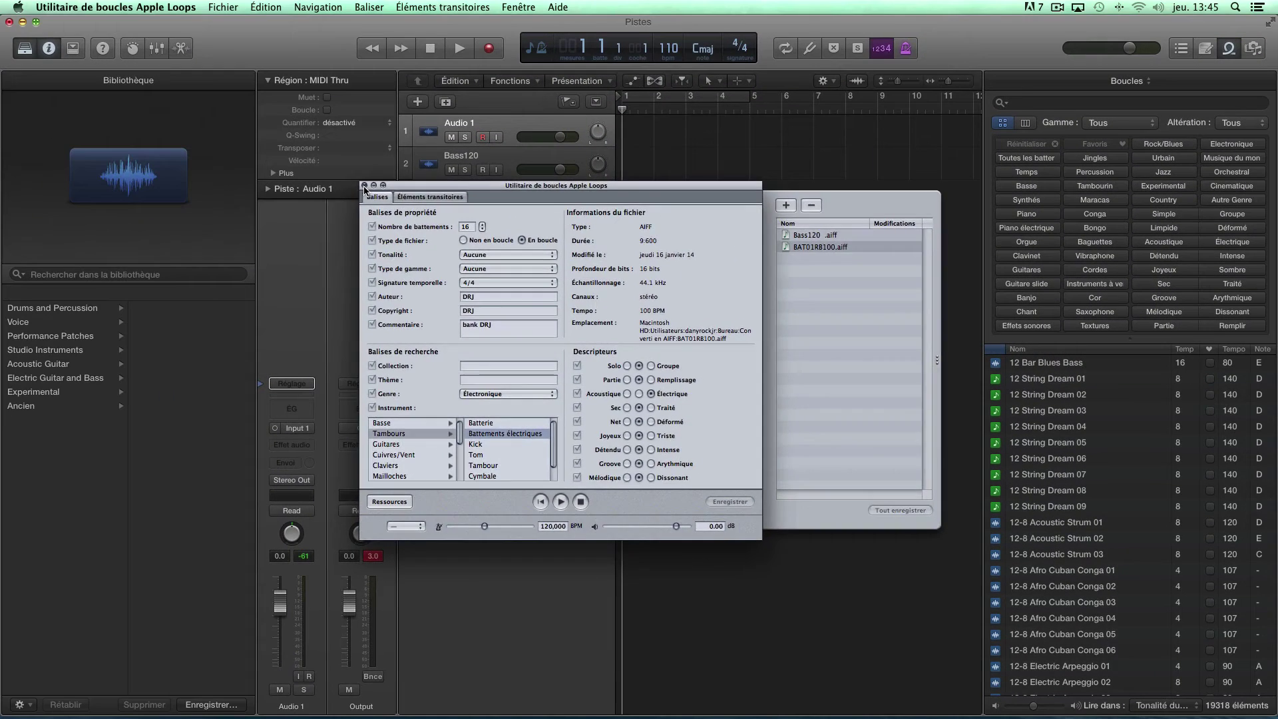
{"action": "left_click", "coordinate": [111, 26]}
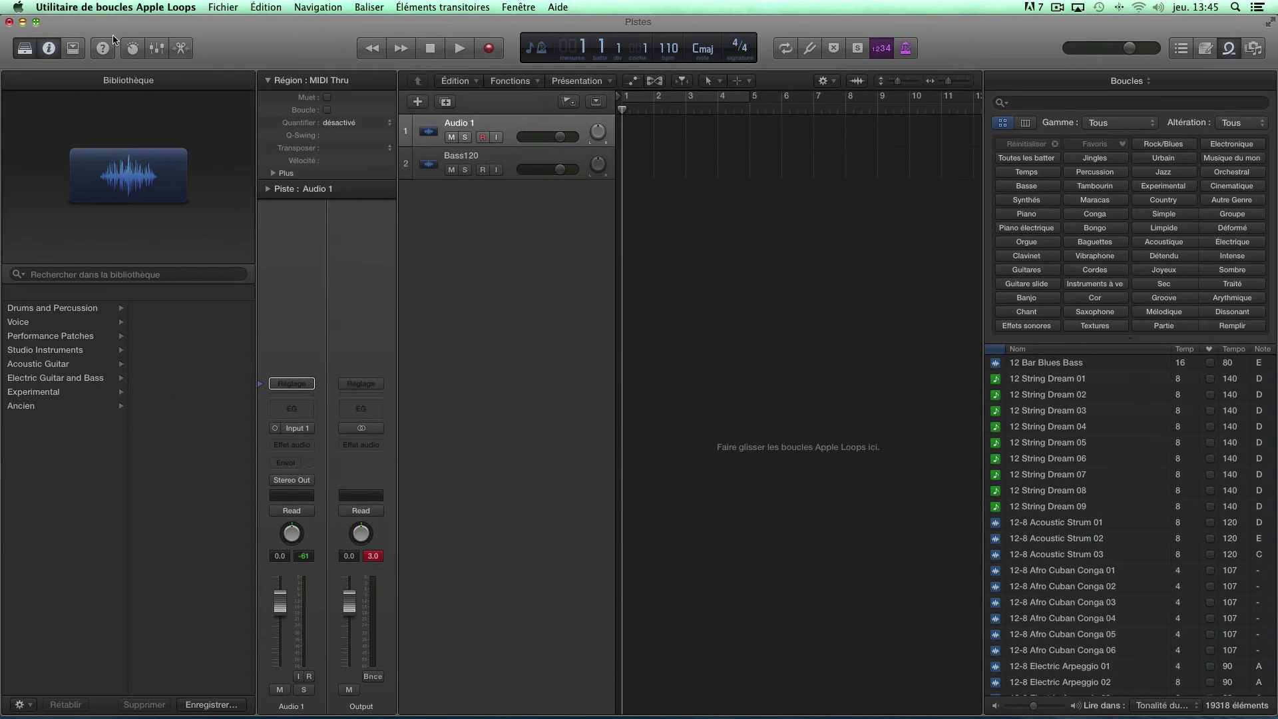
Step: Switch to Logic Pro X, open the Converti en AIFF folder from the desktop and place its window near the tracks area
{"action": "left_click", "coordinate": [36, 23]}
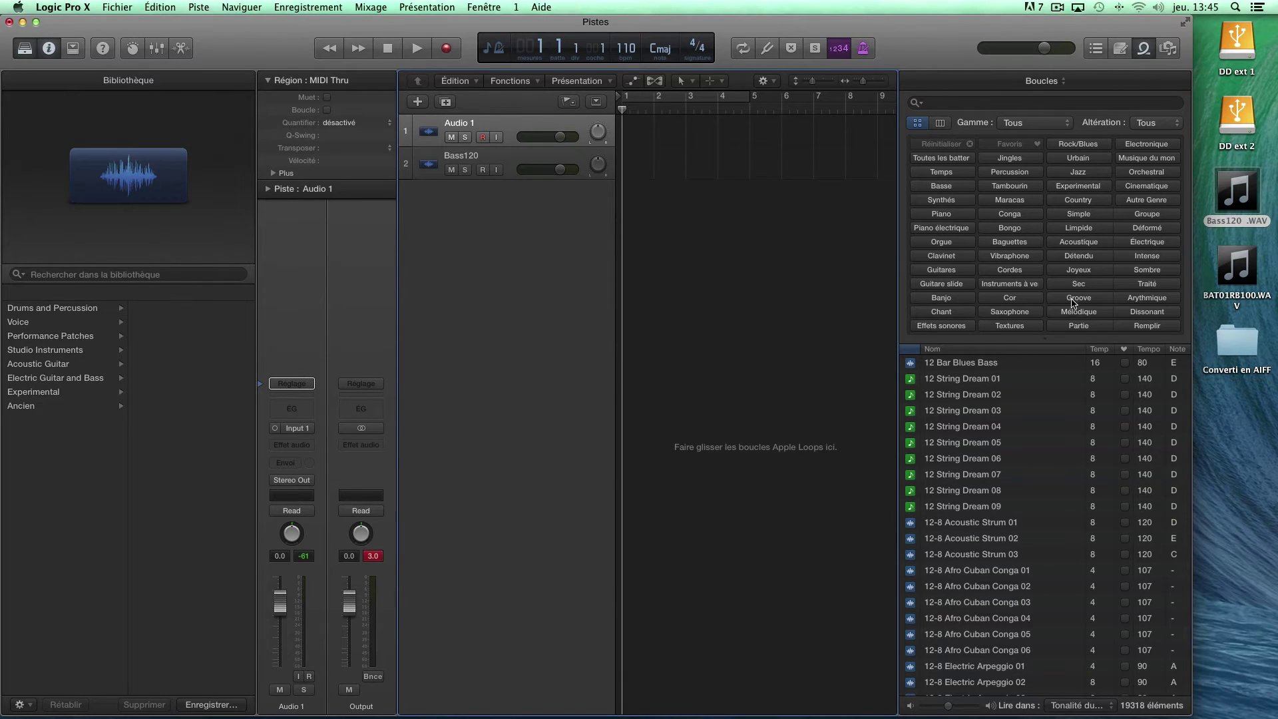
{"action": "double_click", "coordinate": [1242, 352]}
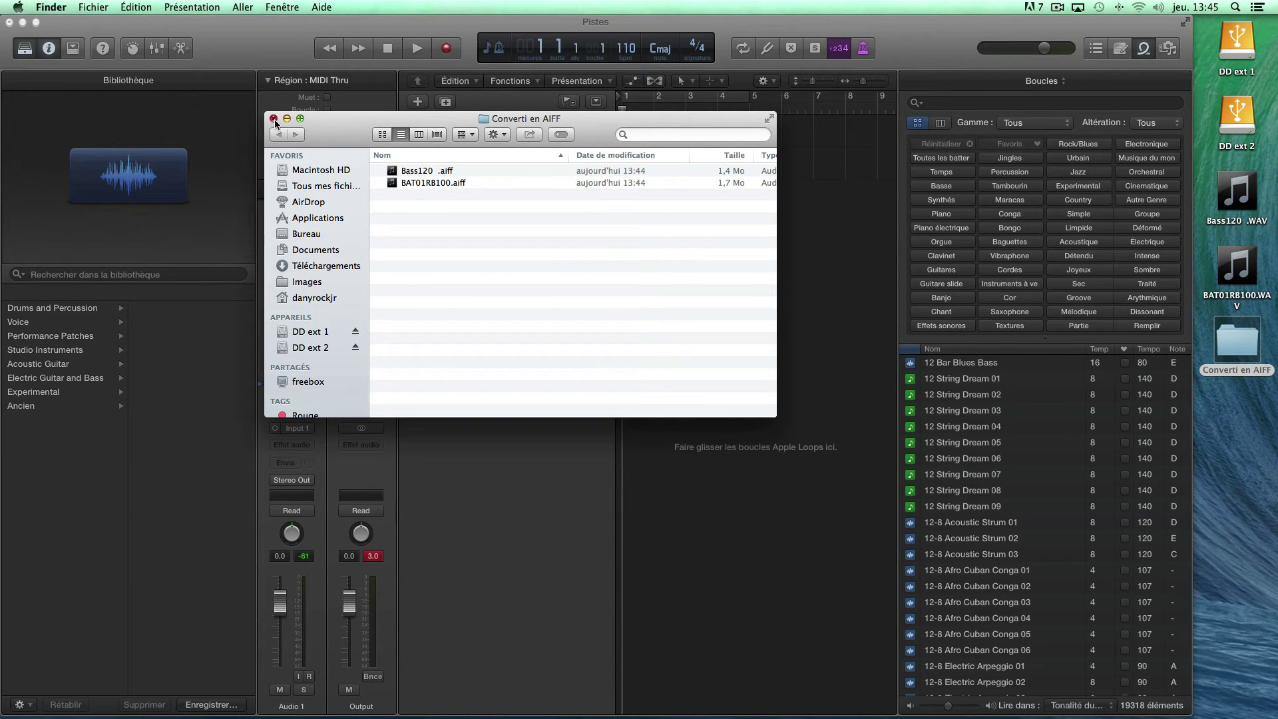
{"action": "left_click", "coordinate": [274, 120]}
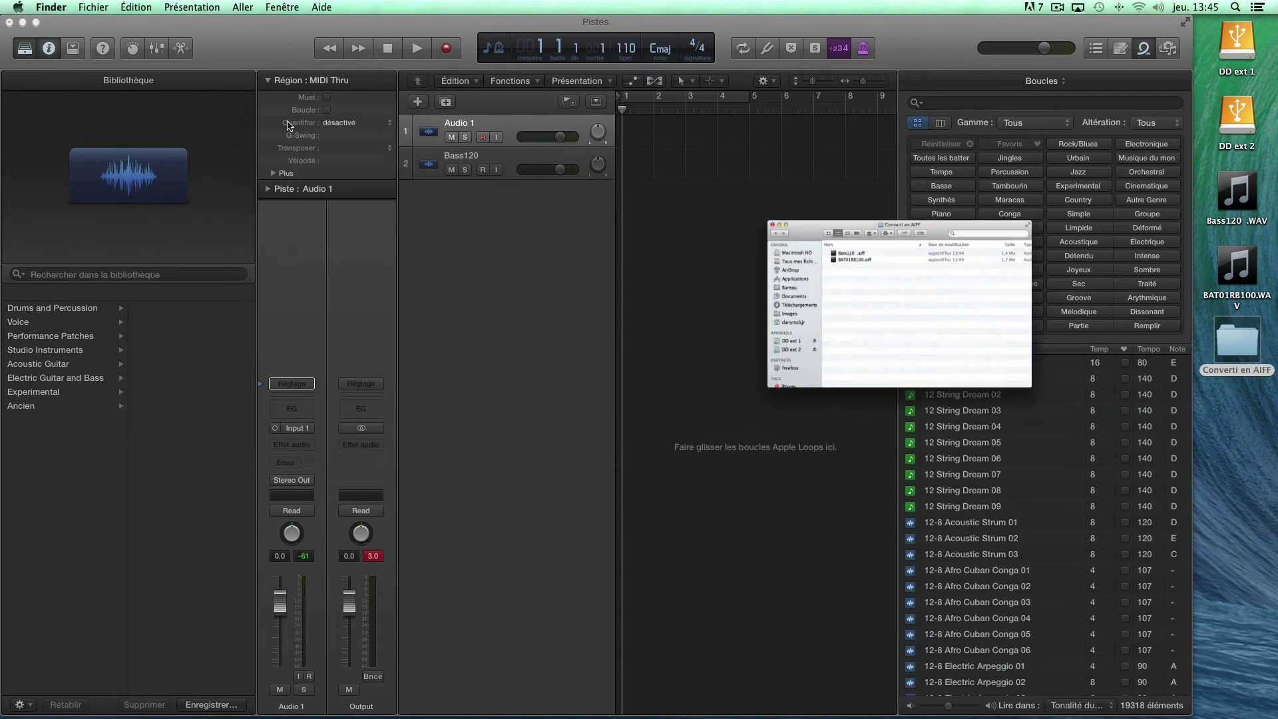
{"action": "double_click", "coordinate": [1228, 341]}
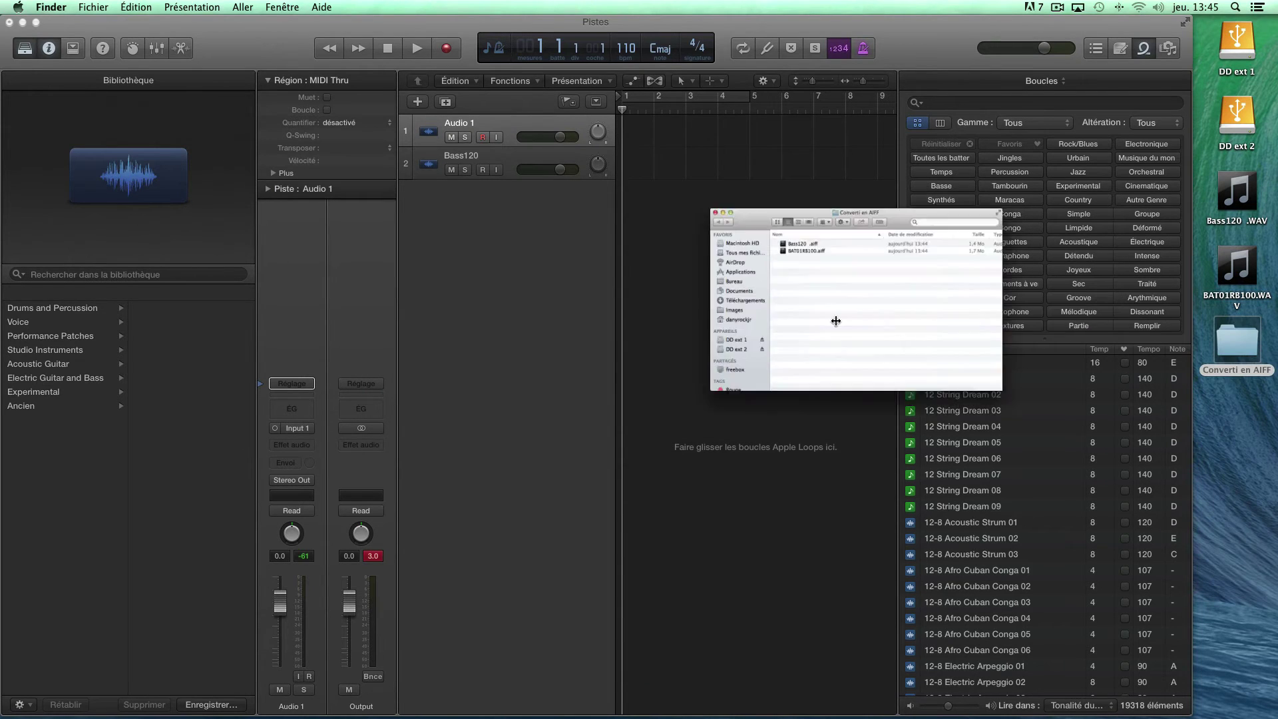
{"action": "left_click_drag", "start_coordinate": [466, 107], "coordinate": [875, 339]}
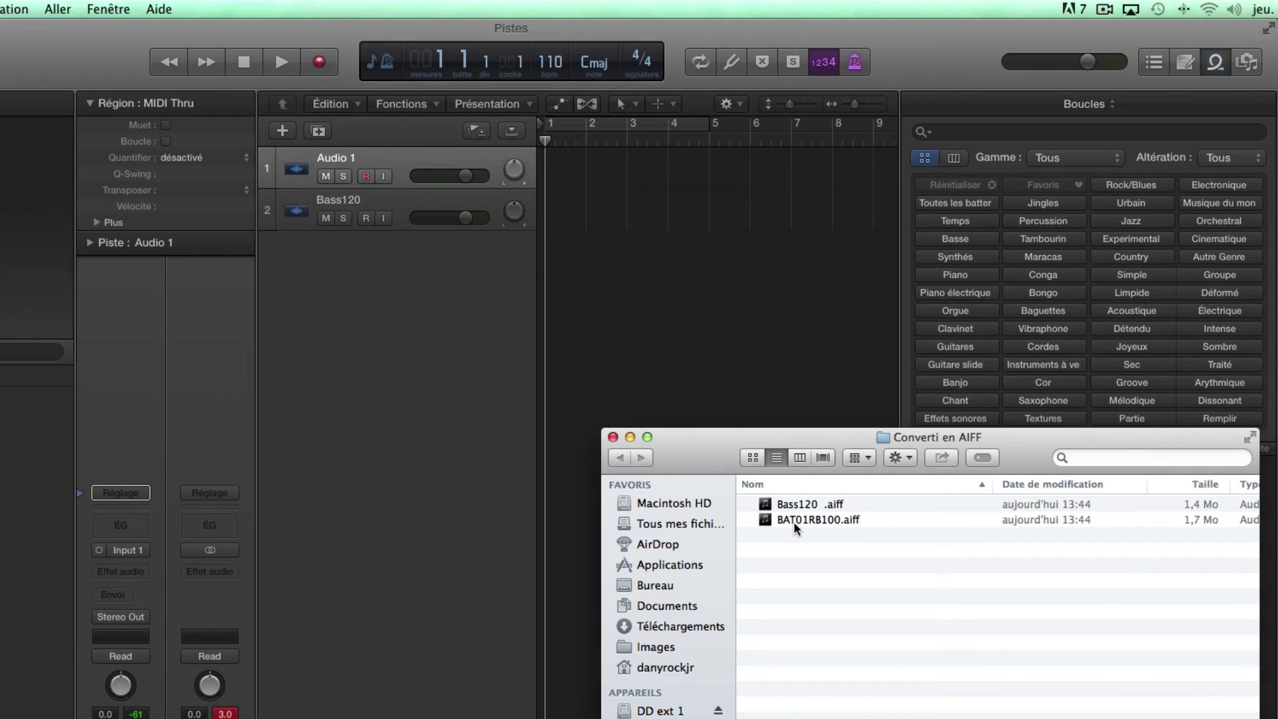
Step: Place BAT01RB100.aiff at bar 1 on the track below Audio 1, importing its tempo information into the project
{"action": "left_click_drag", "start_coordinate": [793, 520], "coordinate": [578, 221]}
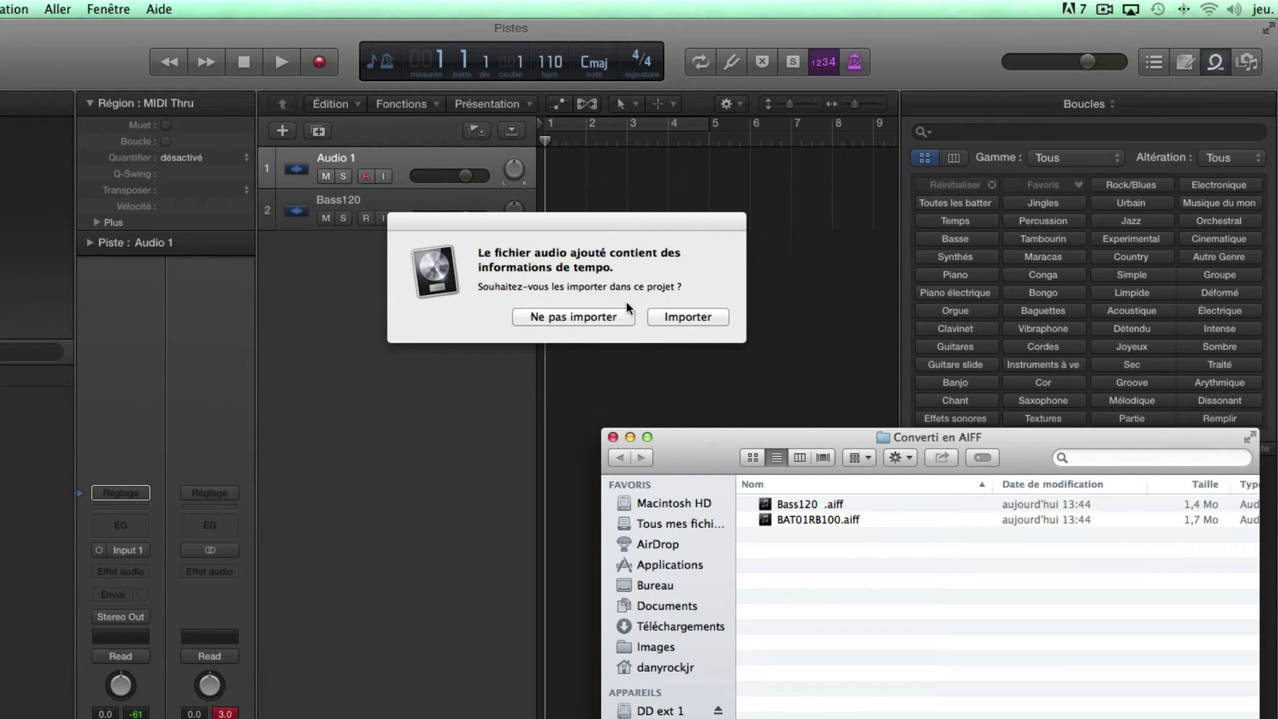
{"action": "left_click", "coordinate": [683, 317]}
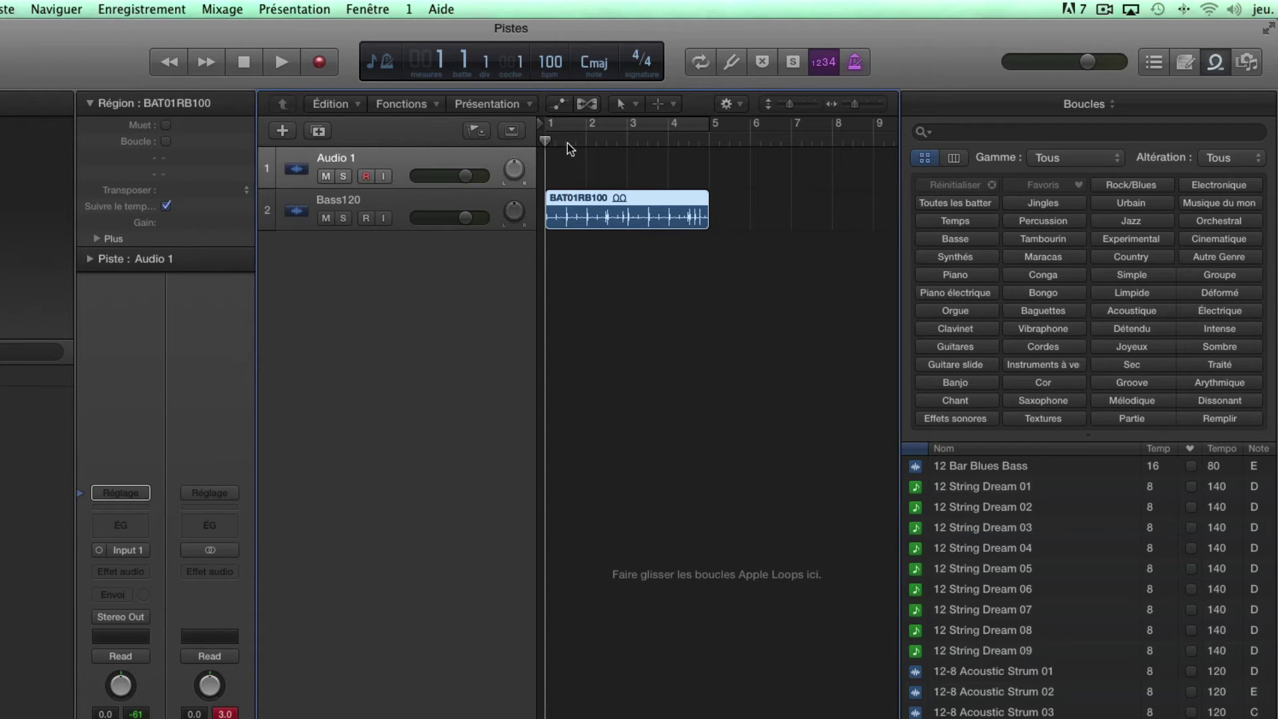
Step: Examine the Boucle and One-shot options for adding the BAT01RB100 region to the Apple Loops library, without creating the loop
{"action": "right_click", "coordinate": [638, 202]}
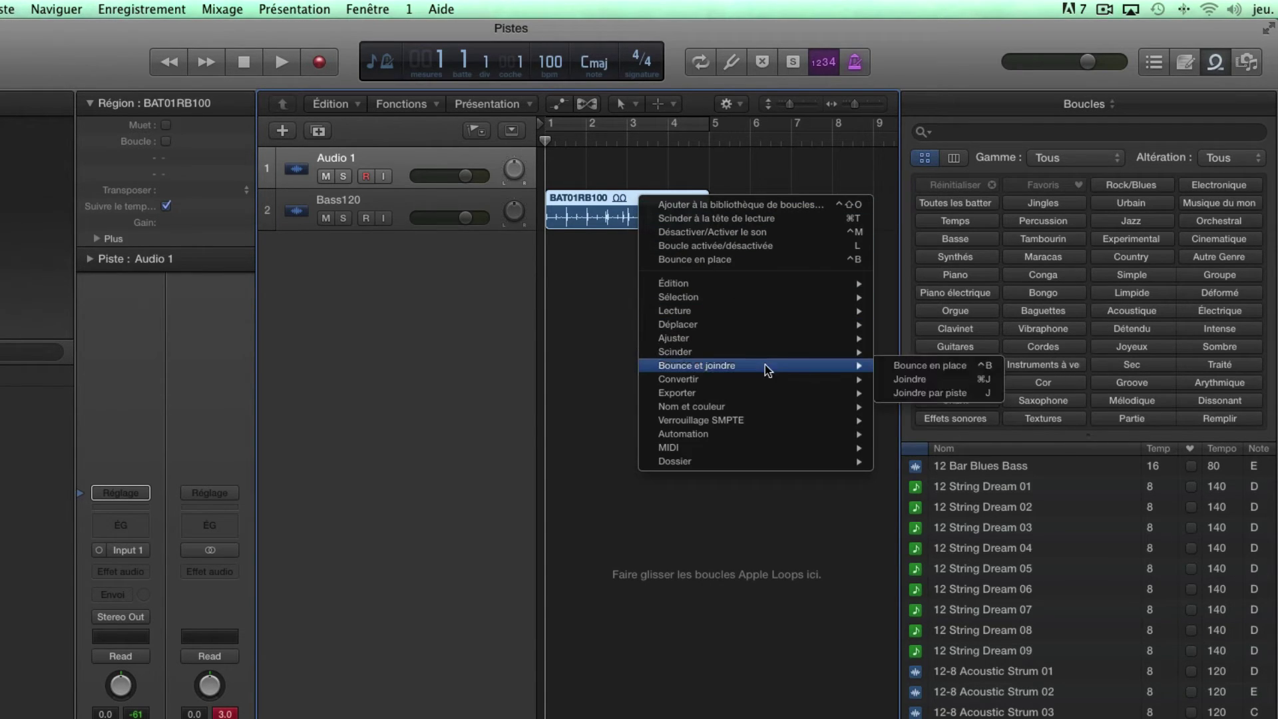
{"action": "mouse_move", "coordinate": [770, 393]}
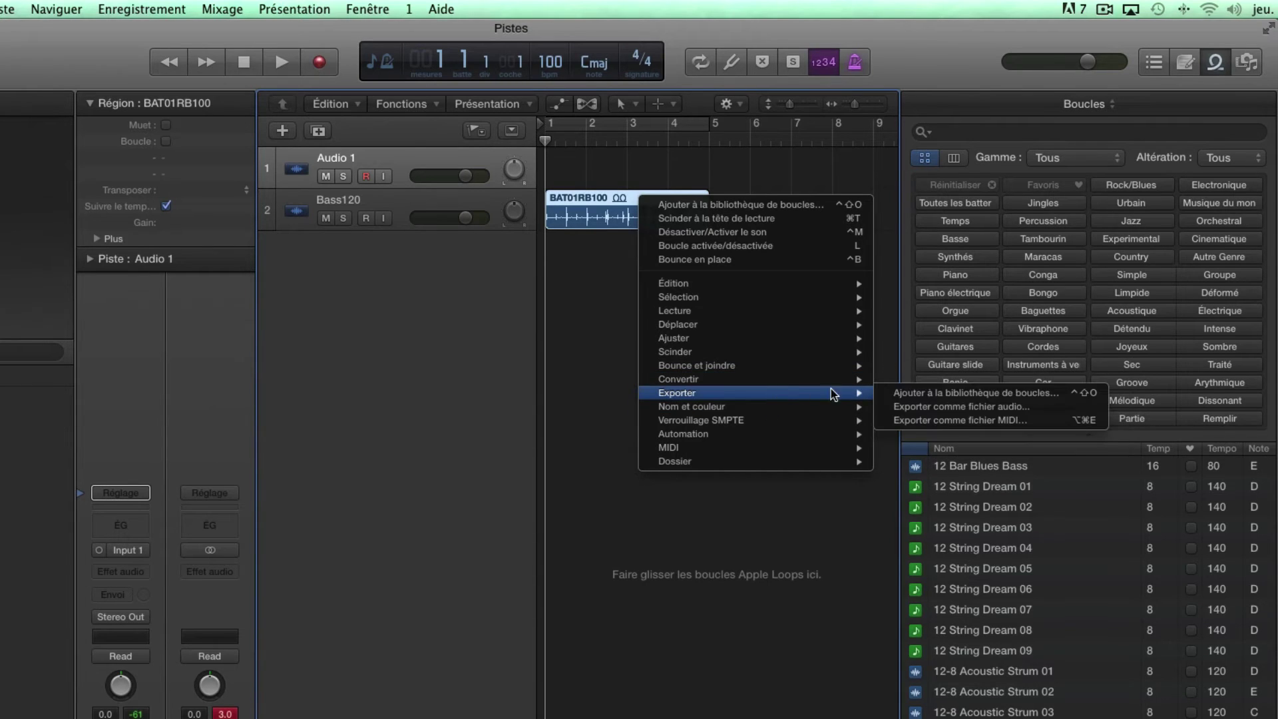
{"action": "left_click", "coordinate": [883, 396]}
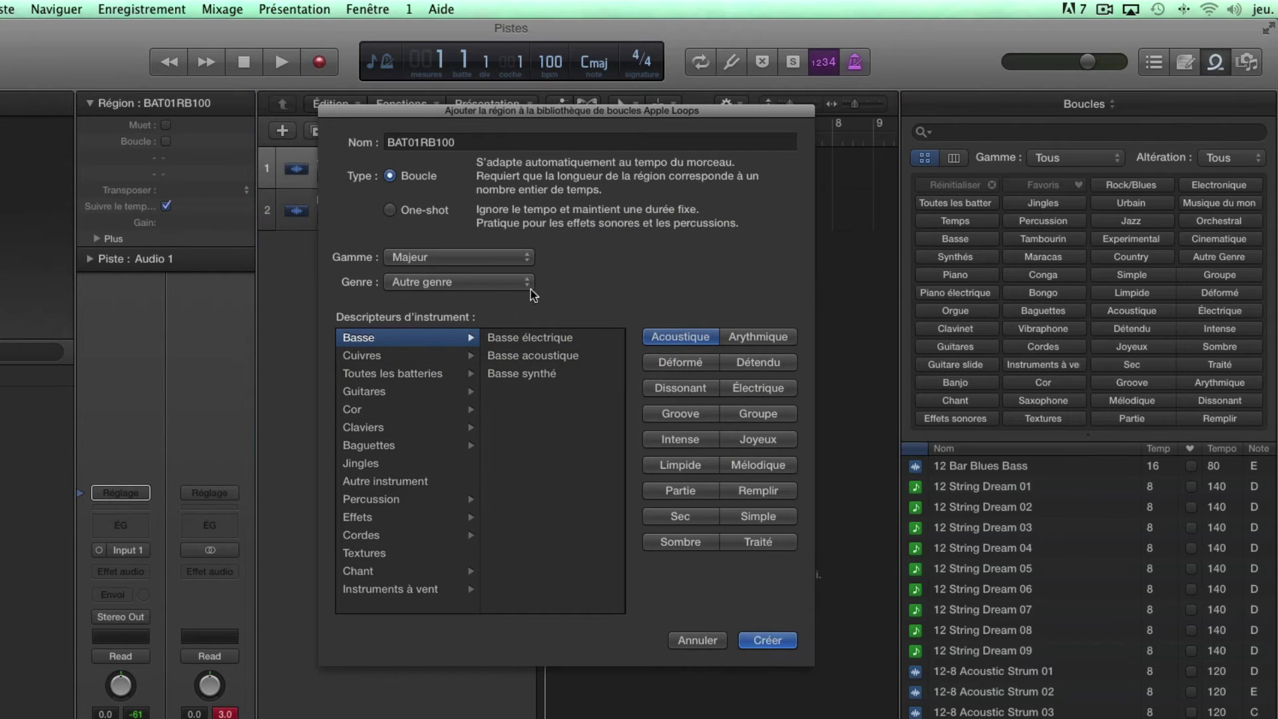
{"action": "left_click", "coordinate": [392, 214]}
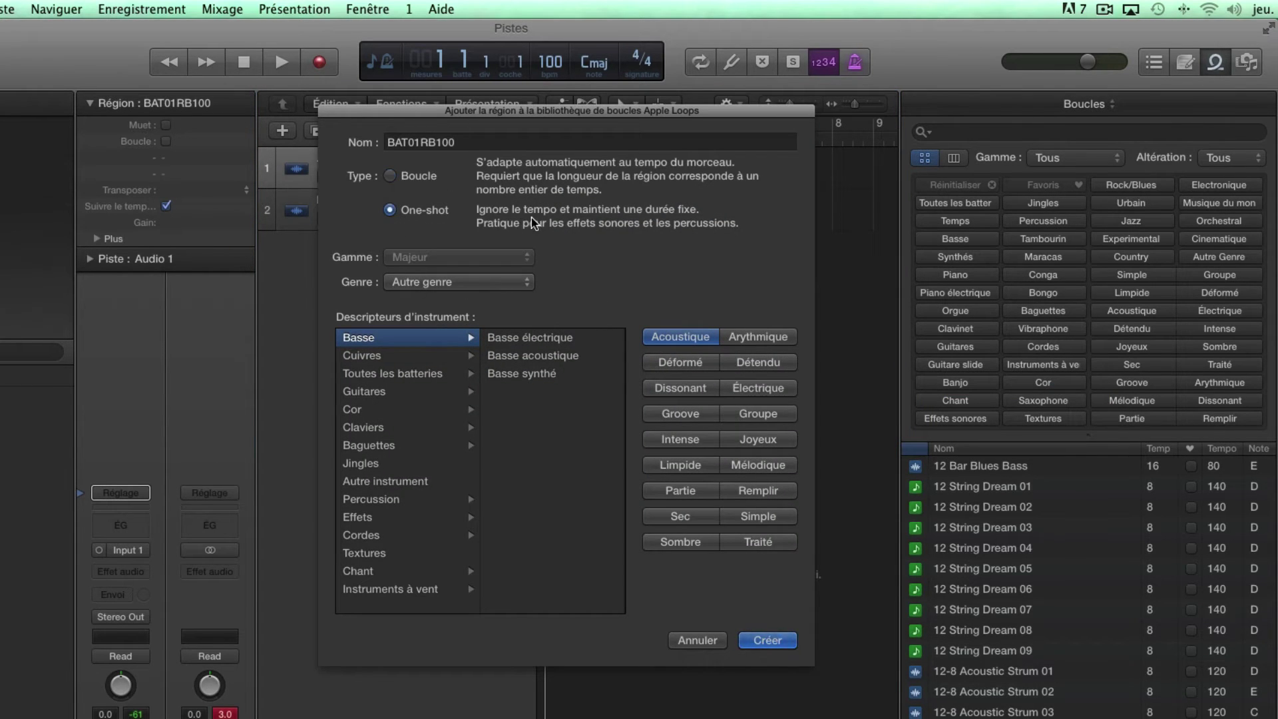
{"action": "left_click", "coordinate": [391, 177]}
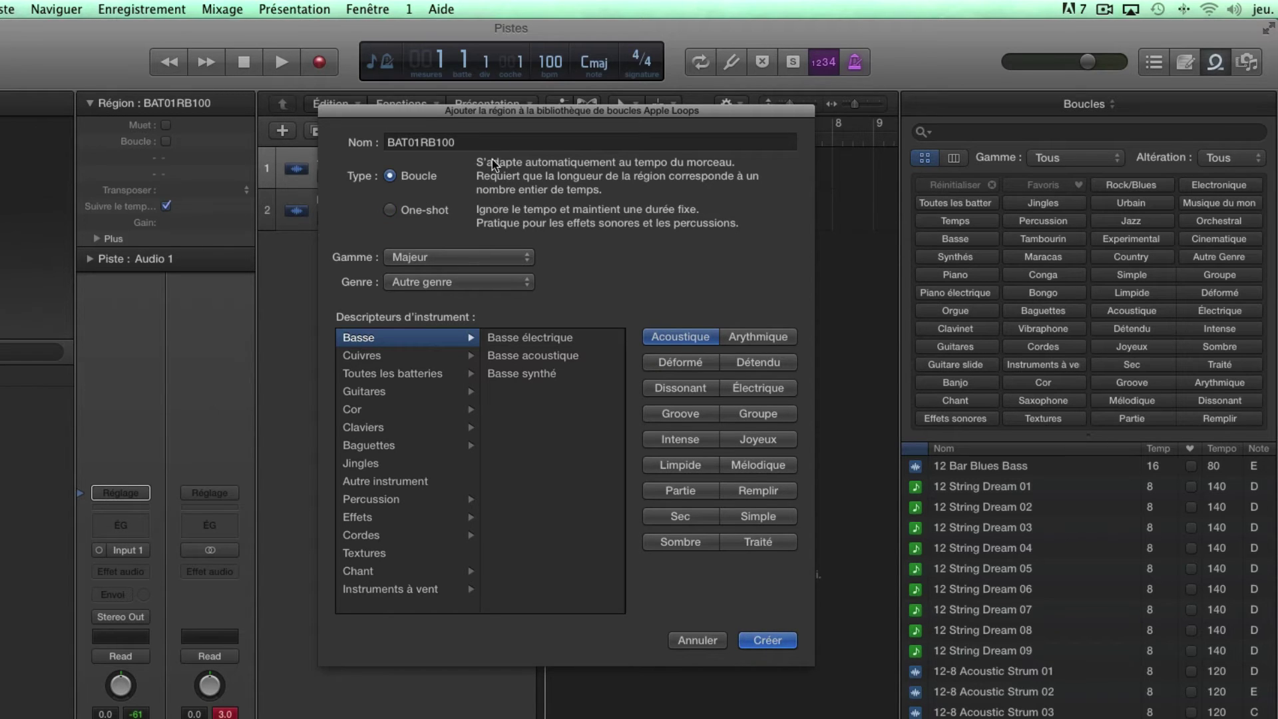
{"action": "left_click_drag", "start_coordinate": [549, 128], "coordinate": [252, 224]}
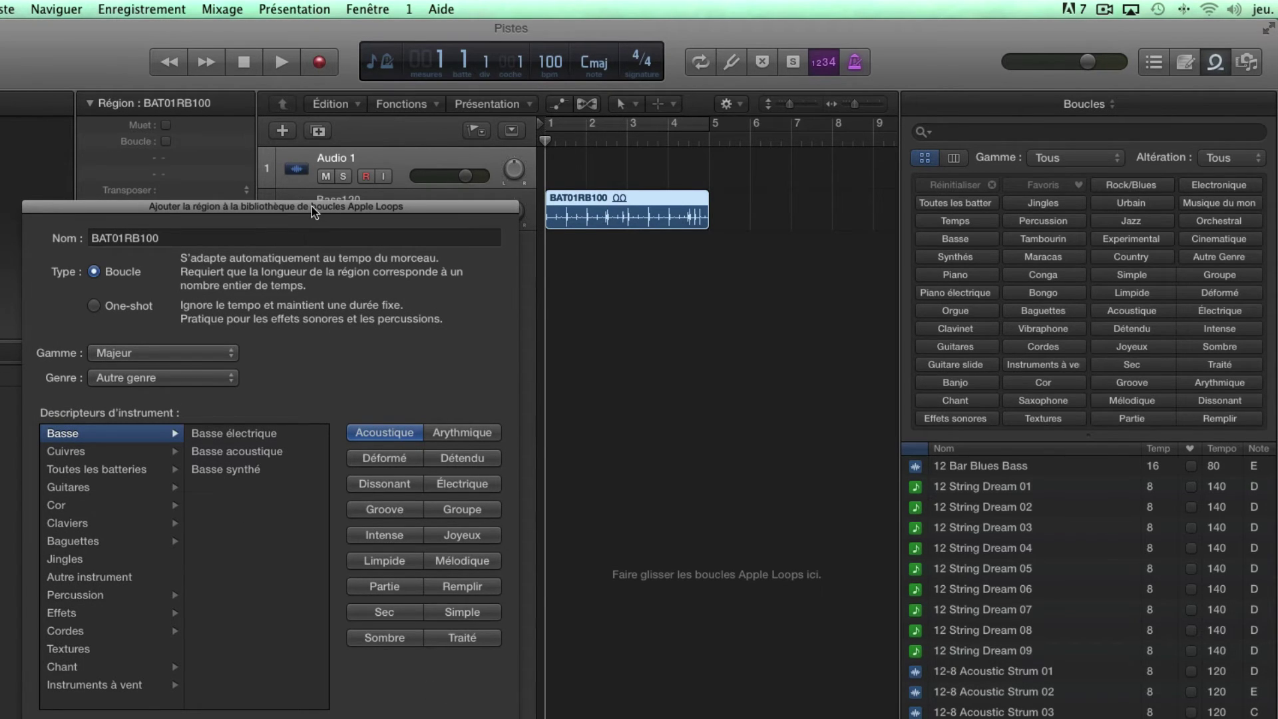
{"action": "left_click_drag", "start_coordinate": [312, 207], "coordinate": [313, 152]}
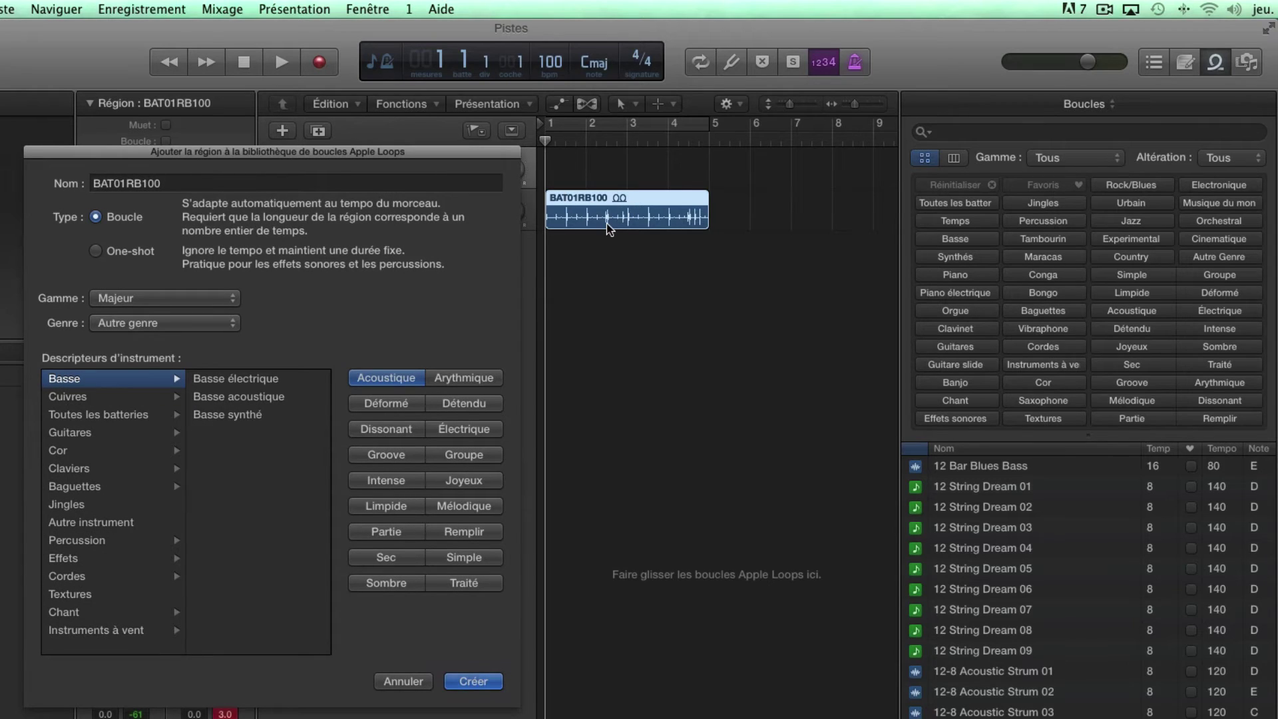
{"action": "left_click", "coordinate": [406, 681]}
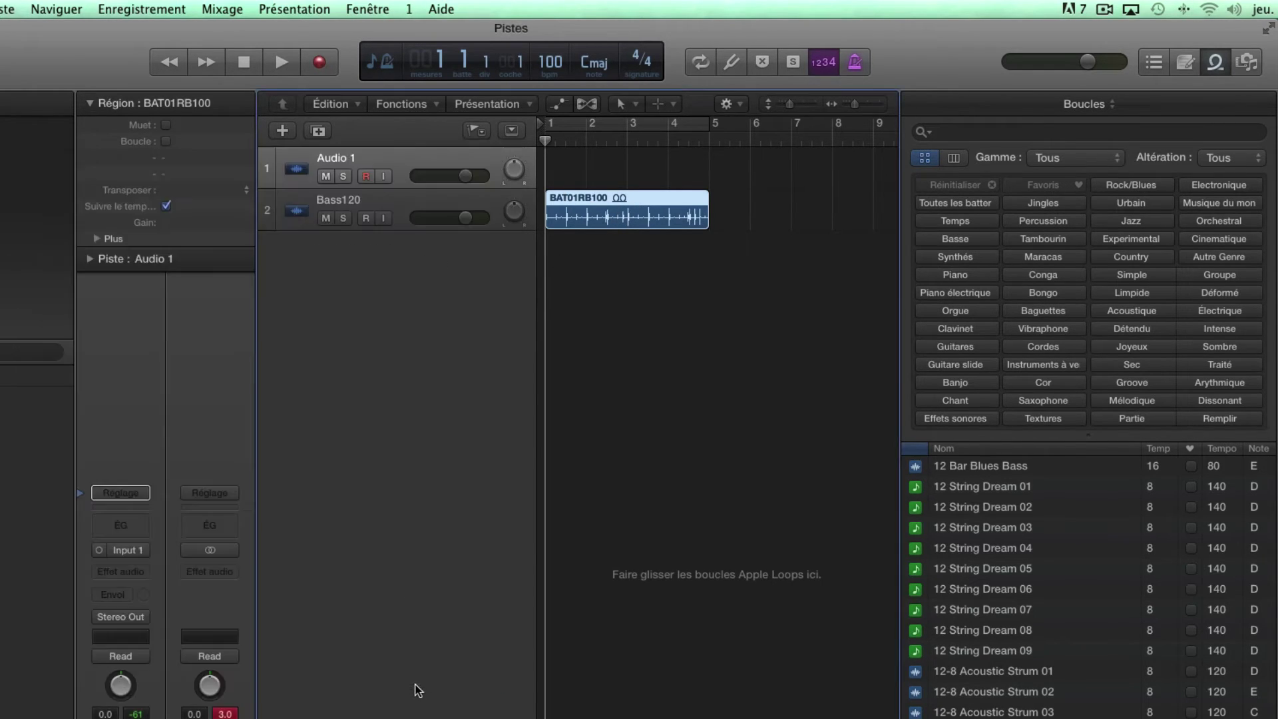
Step: Place Bass120 .aiff from the Converti en AIFF folder at bar 1 on a new track below BAT01RB100
{"action": "left_click", "coordinate": [1277, 326]}
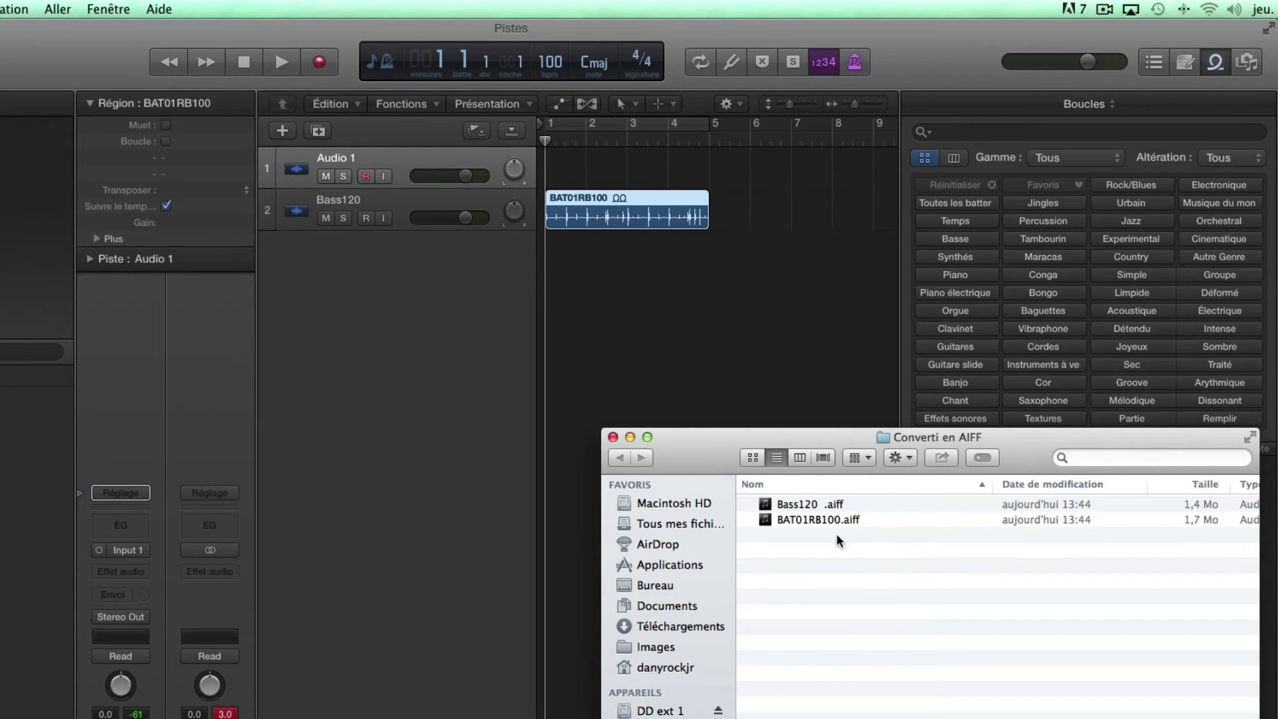
{"action": "left_click_drag", "start_coordinate": [808, 506], "coordinate": [581, 270]}
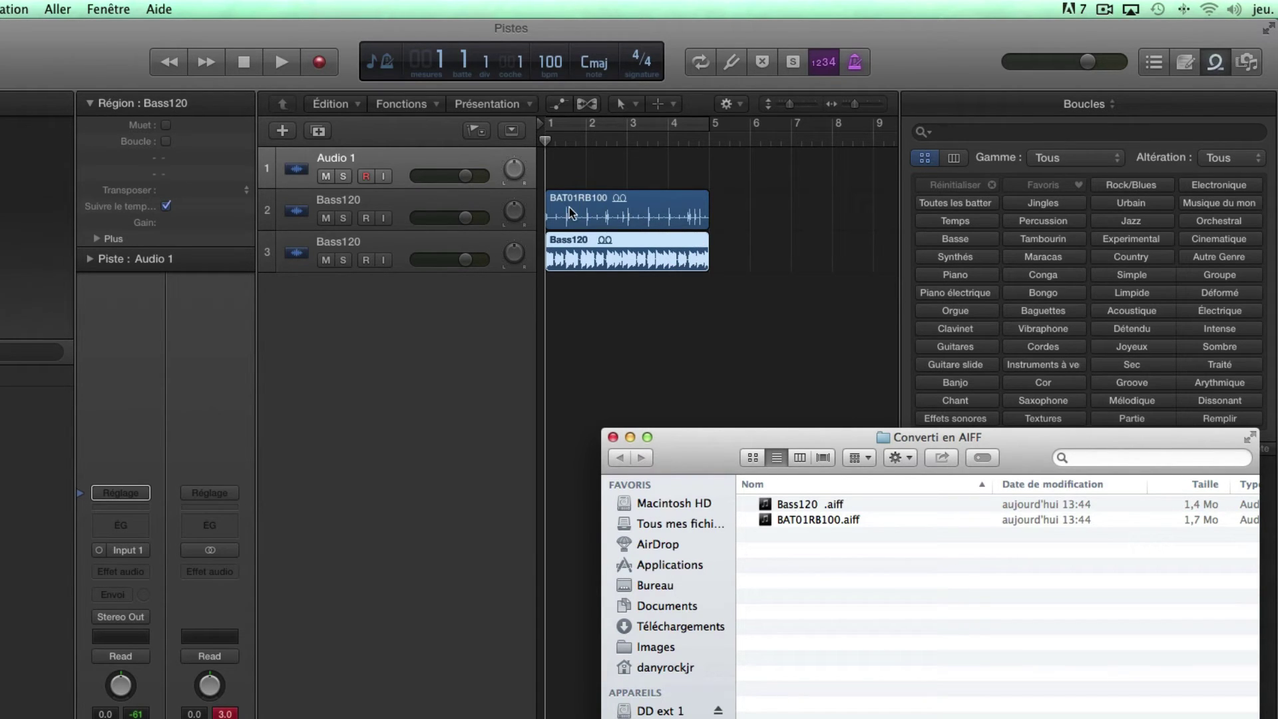
Step: Delete the BAT01RB100 and Bass120 regions together with both tracks named Bass120
{"action": "left_click", "coordinate": [421, 207]}
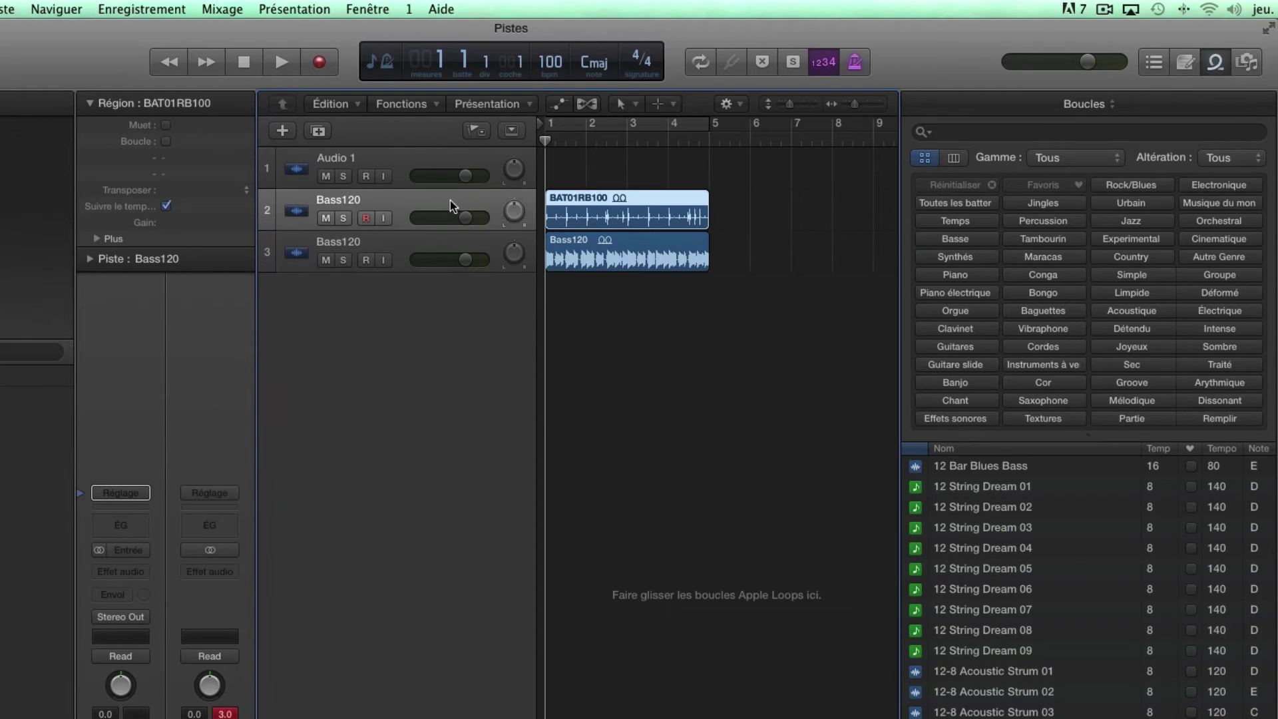
{"action": "key", "text": "BackSpace"}
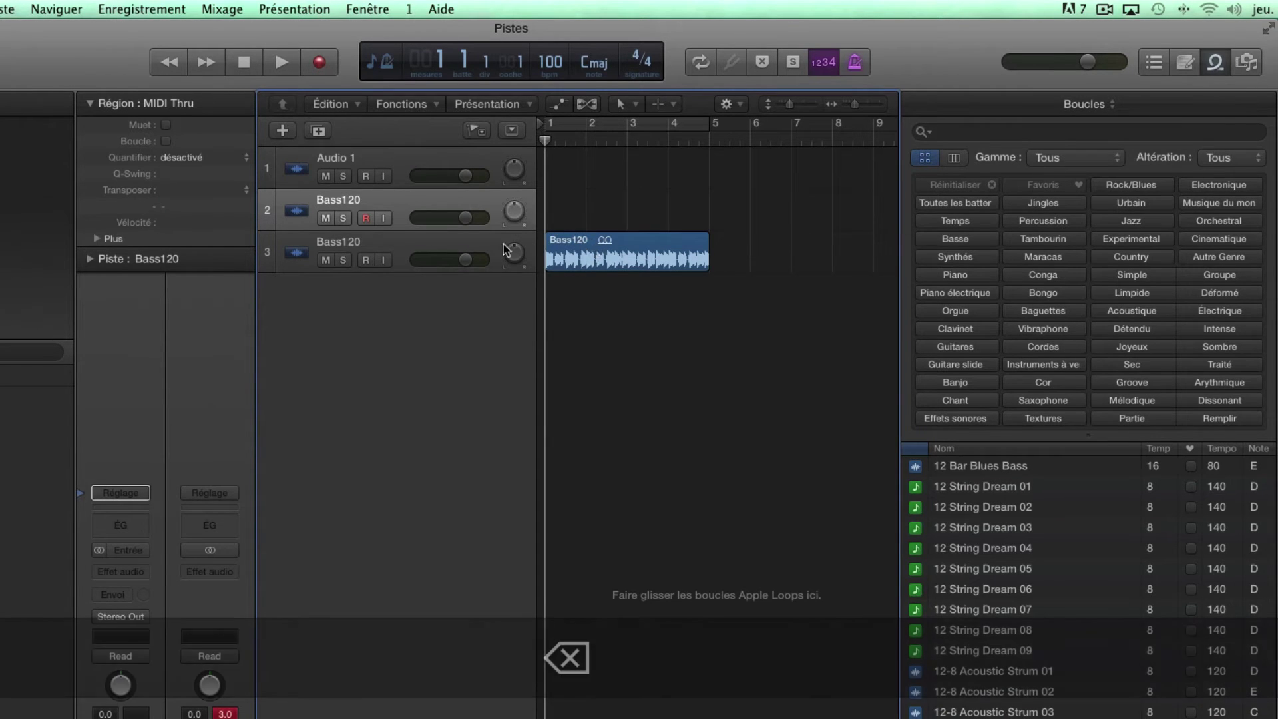
{"action": "left_click", "coordinate": [505, 246]}
{"action": "key", "text": "BackSpace"}
{"action": "key", "text": "BackSpace"}
{"action": "key", "text": "BackSpace"}
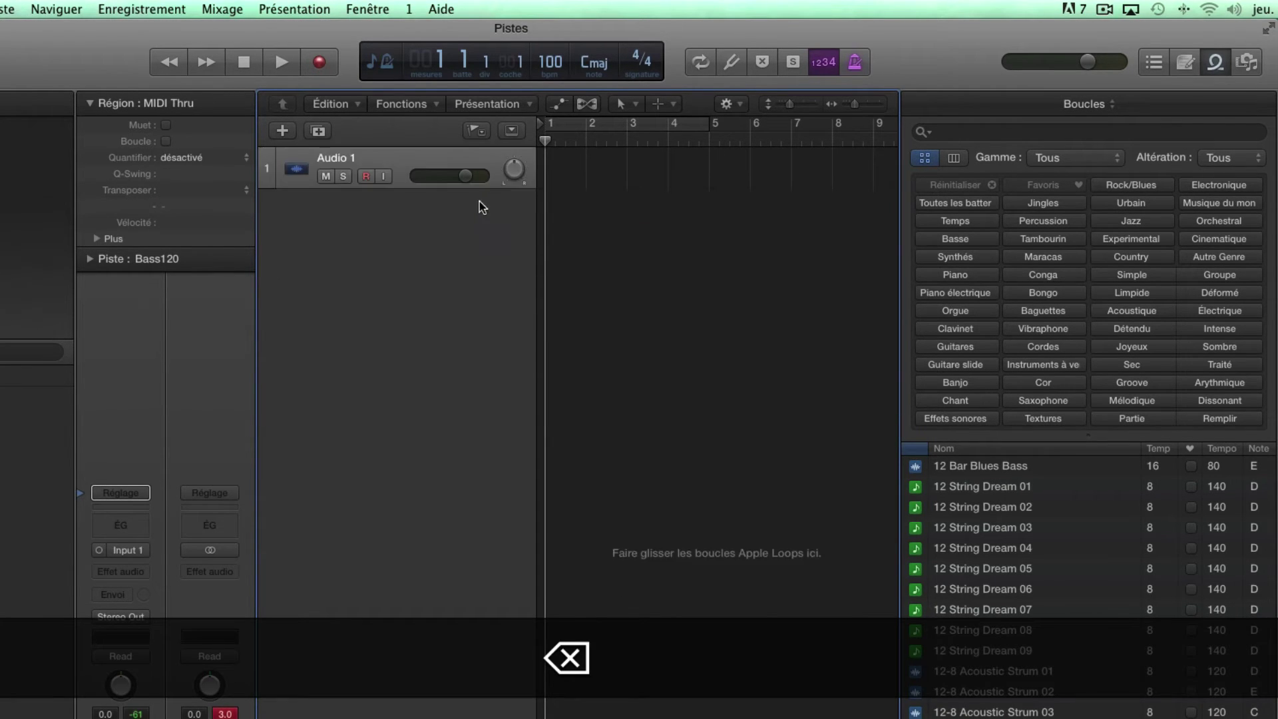
Step: Place Bass120 .aiff at bar 1 on a new track below Audio 1, importing its tempo information into the project
{"action": "key", "text": "super+Tab"}
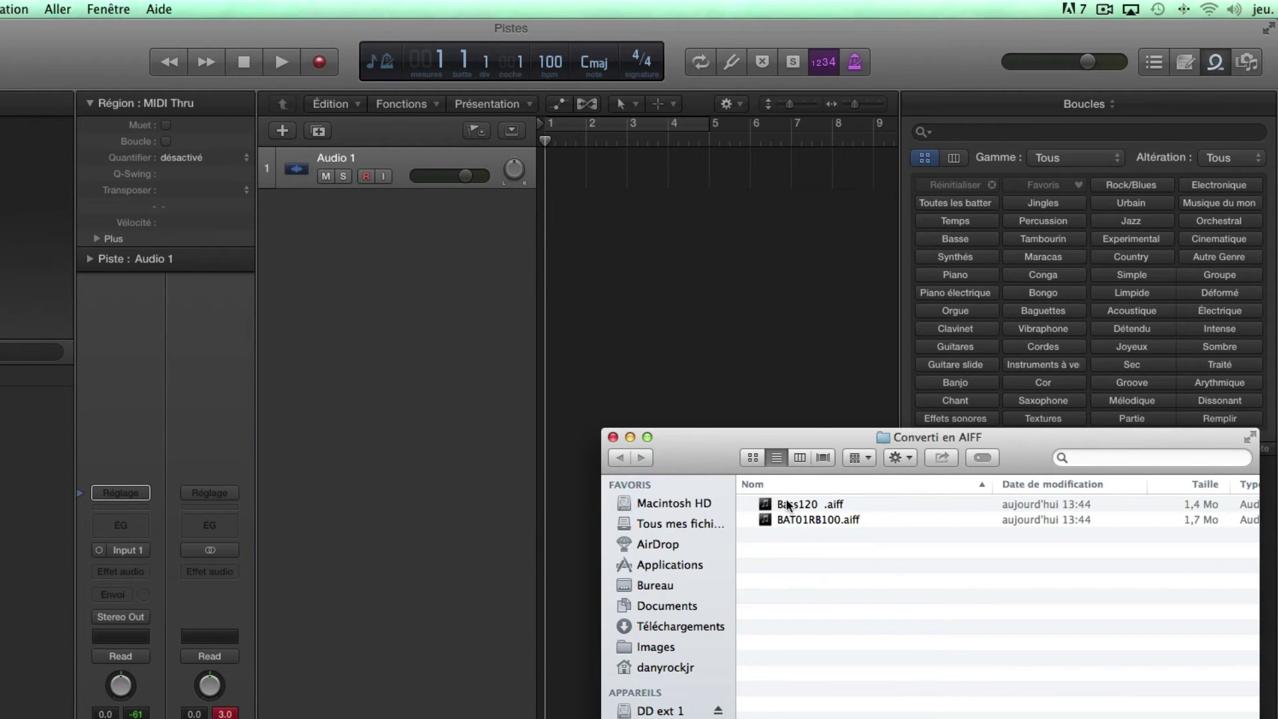
{"action": "left_click_drag", "start_coordinate": [788, 505], "coordinate": [556, 205]}
{"action": "left_click", "coordinate": [672, 318]}
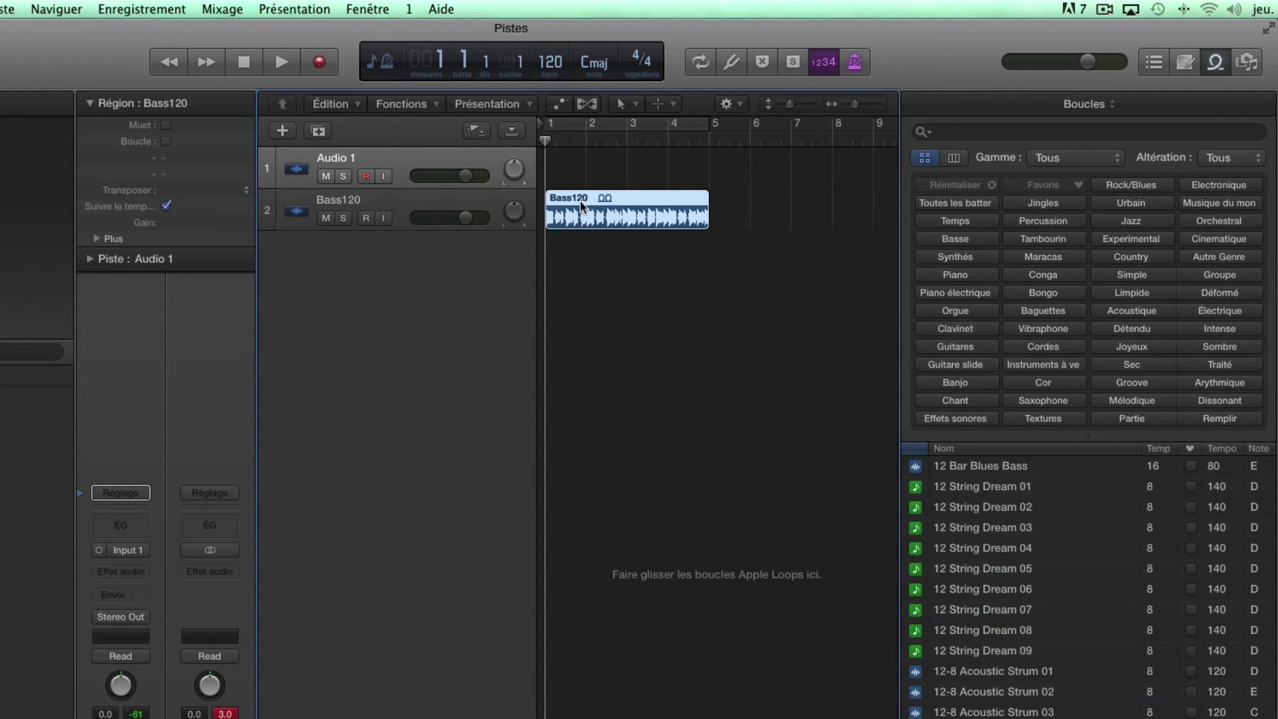
Step: Try adding BAT01RB100.aiff on a new track below Bass120, and remove its region and track again
{"action": "left_click", "coordinate": [1186, 717]}
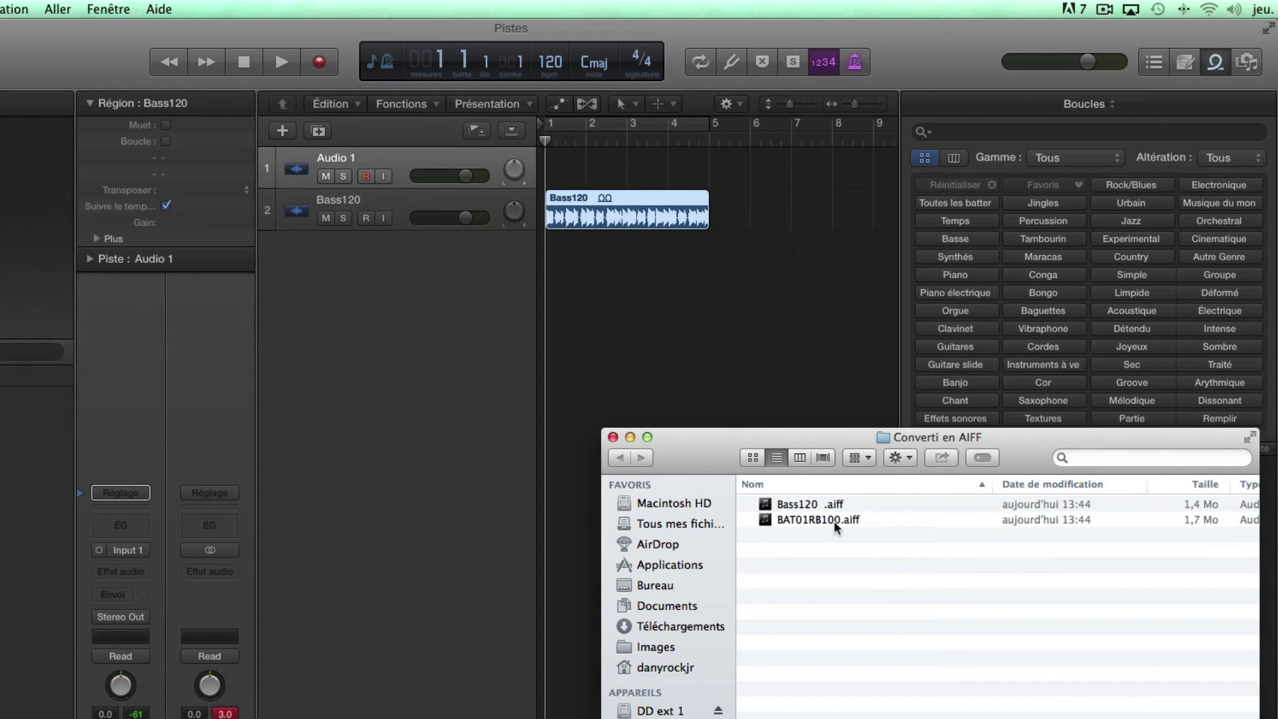
{"action": "left_click_drag", "start_coordinate": [798, 520], "coordinate": [567, 293]}
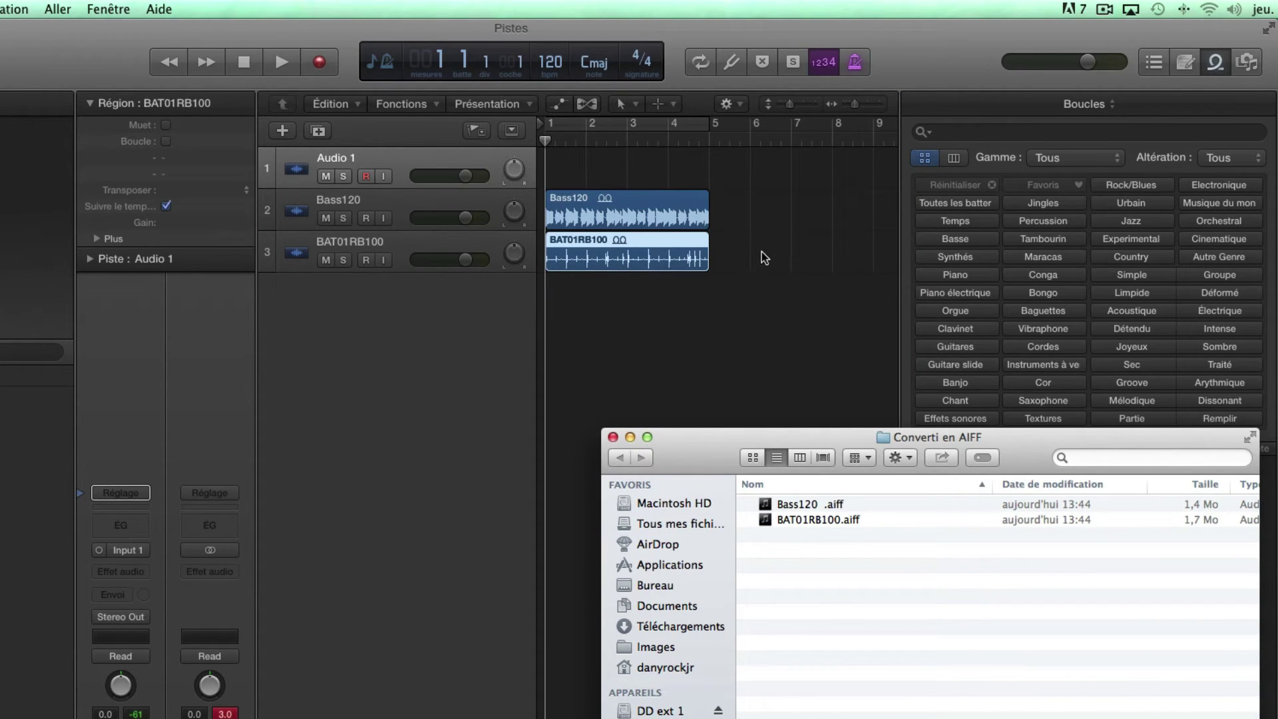
{"action": "key", "text": "super+z"}
{"action": "left_click", "coordinate": [514, 250]}
{"action": "key", "text": "BackSpace"}
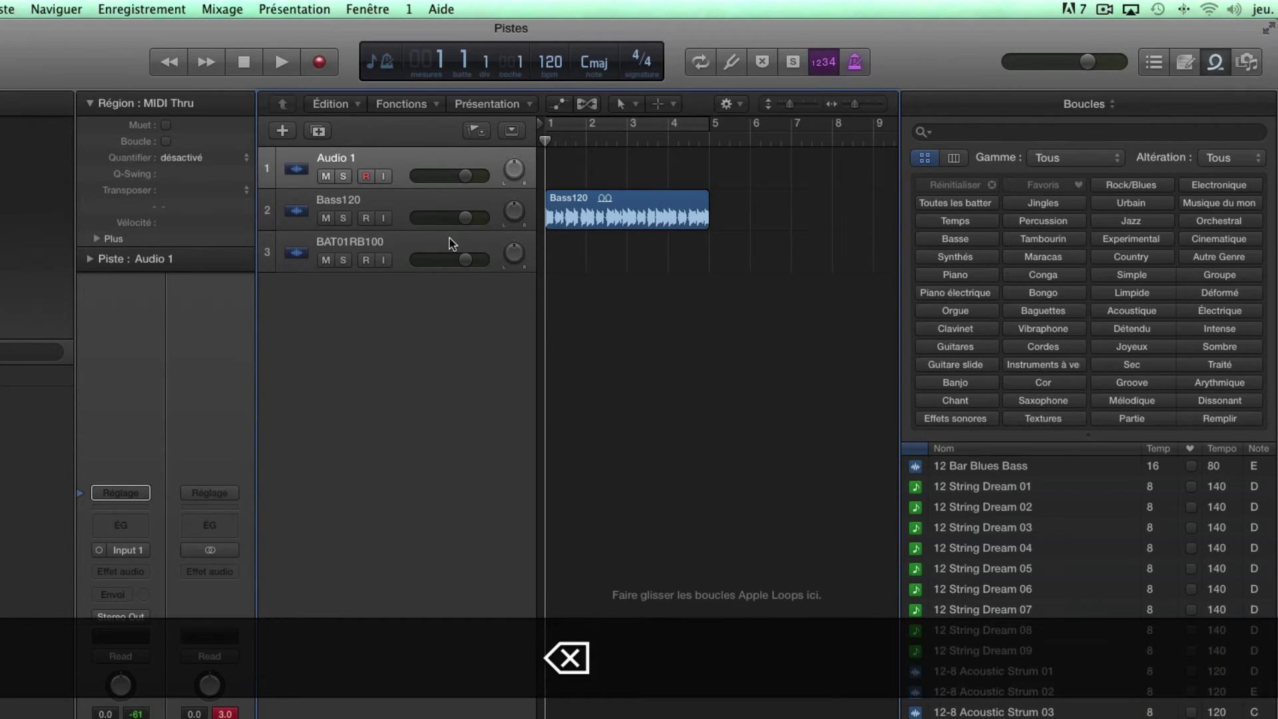
{"action": "key", "text": "BackSpace"}
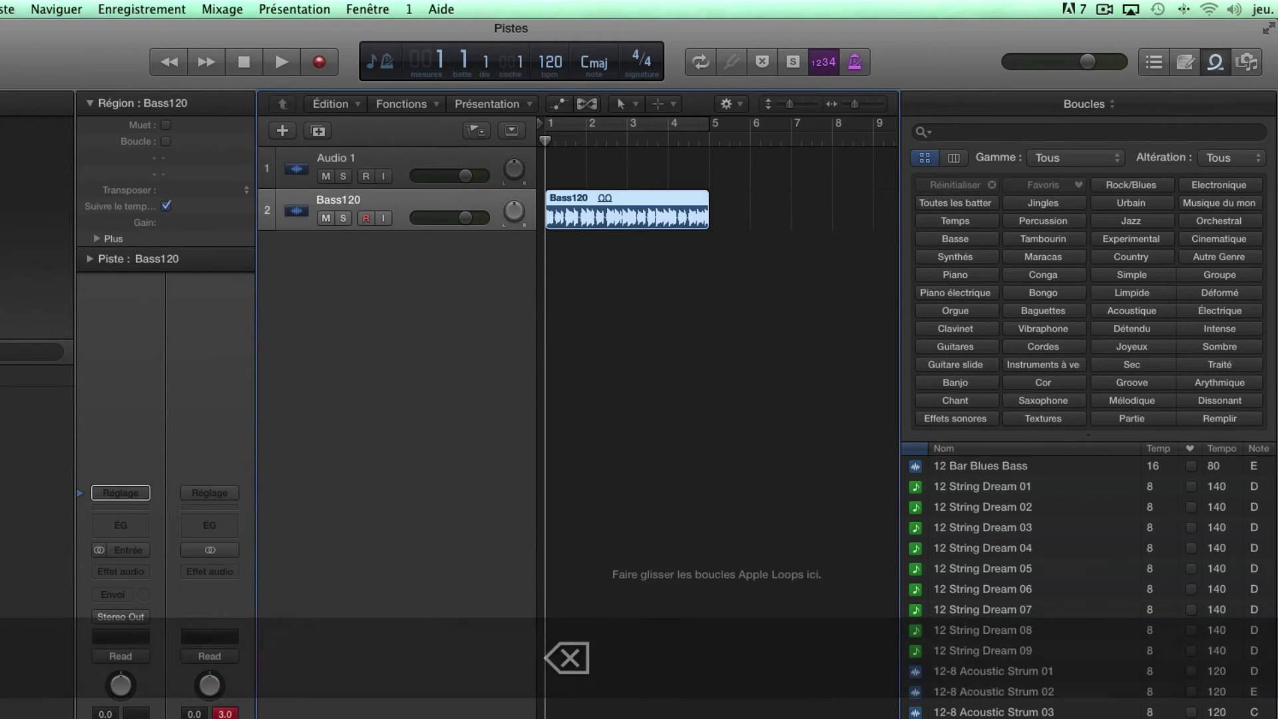
Step: Place BAT01RB100.aiff from the Converti en AIFF folder at position 1 1 1 1 on a new track below Bass120
{"action": "key", "text": "super+Tab"}
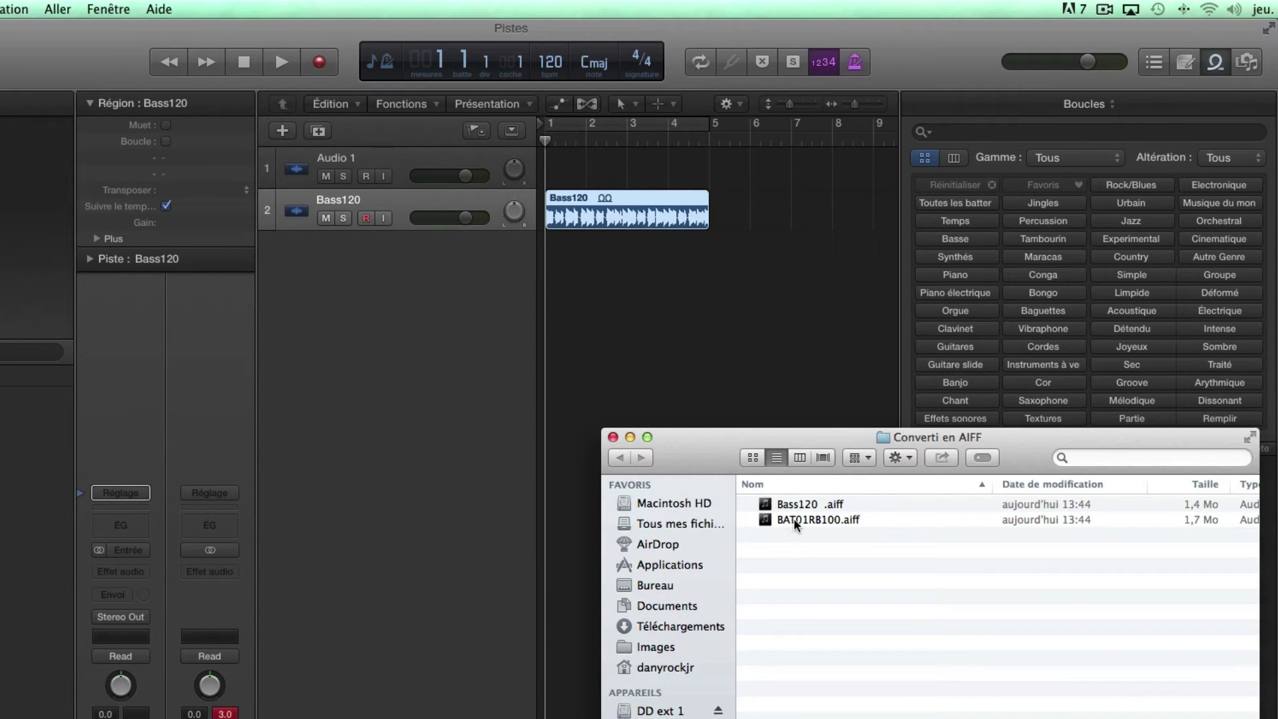
{"action": "left_click_drag", "start_coordinate": [794, 520], "coordinate": [572, 317]}
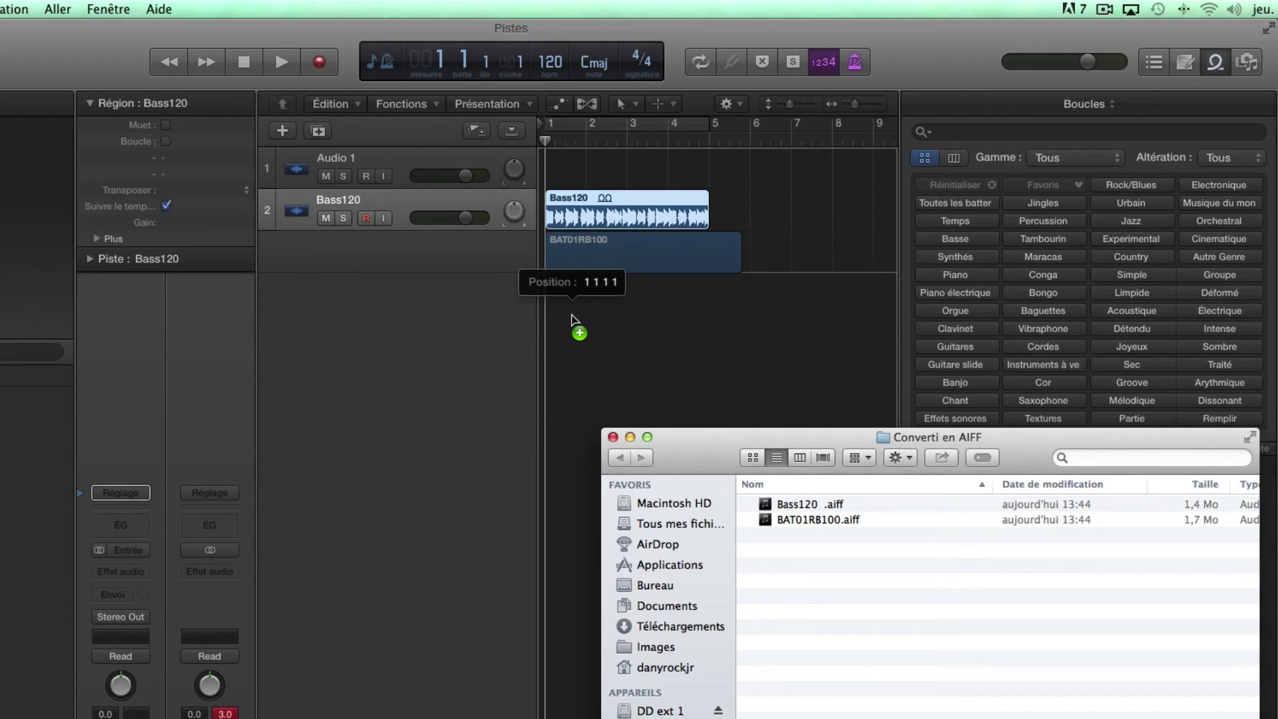
{"action": "left_click_drag", "start_coordinate": [572, 316], "coordinate": [573, 317]}
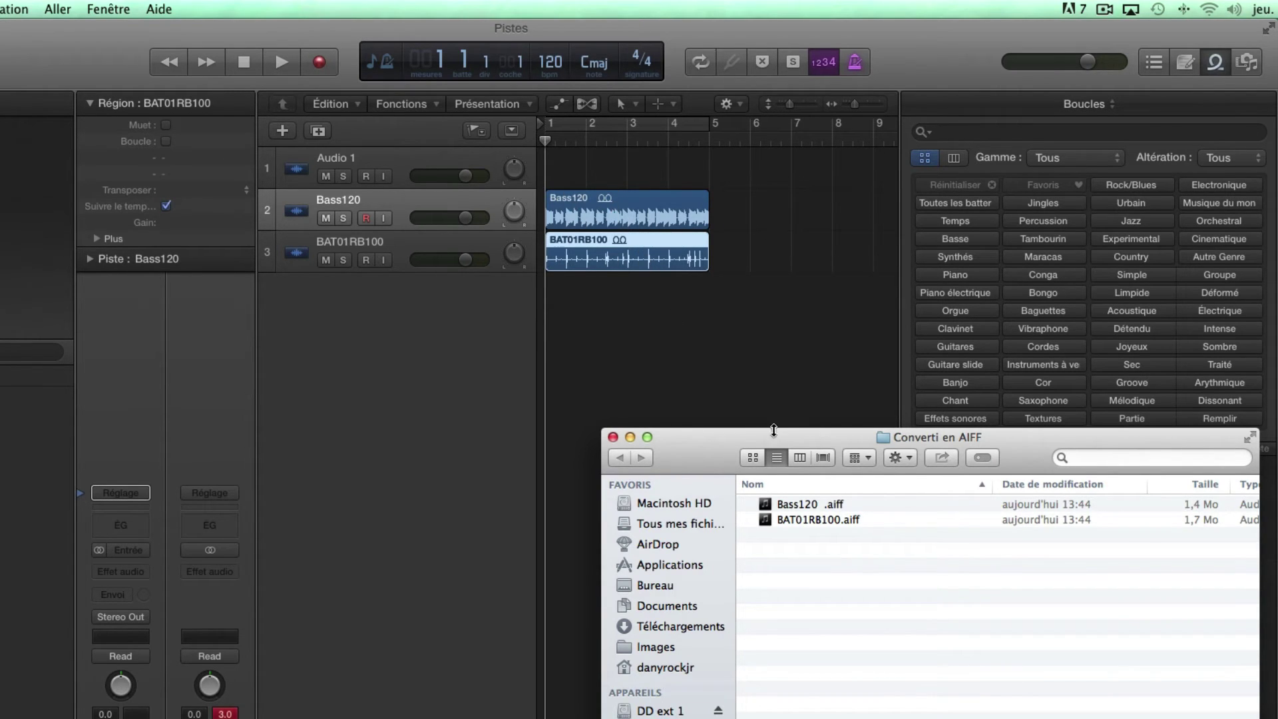
{"action": "left_click_drag", "start_coordinate": [725, 437], "coordinate": [662, 458]}
{"action": "left_click", "coordinate": [551, 458]}
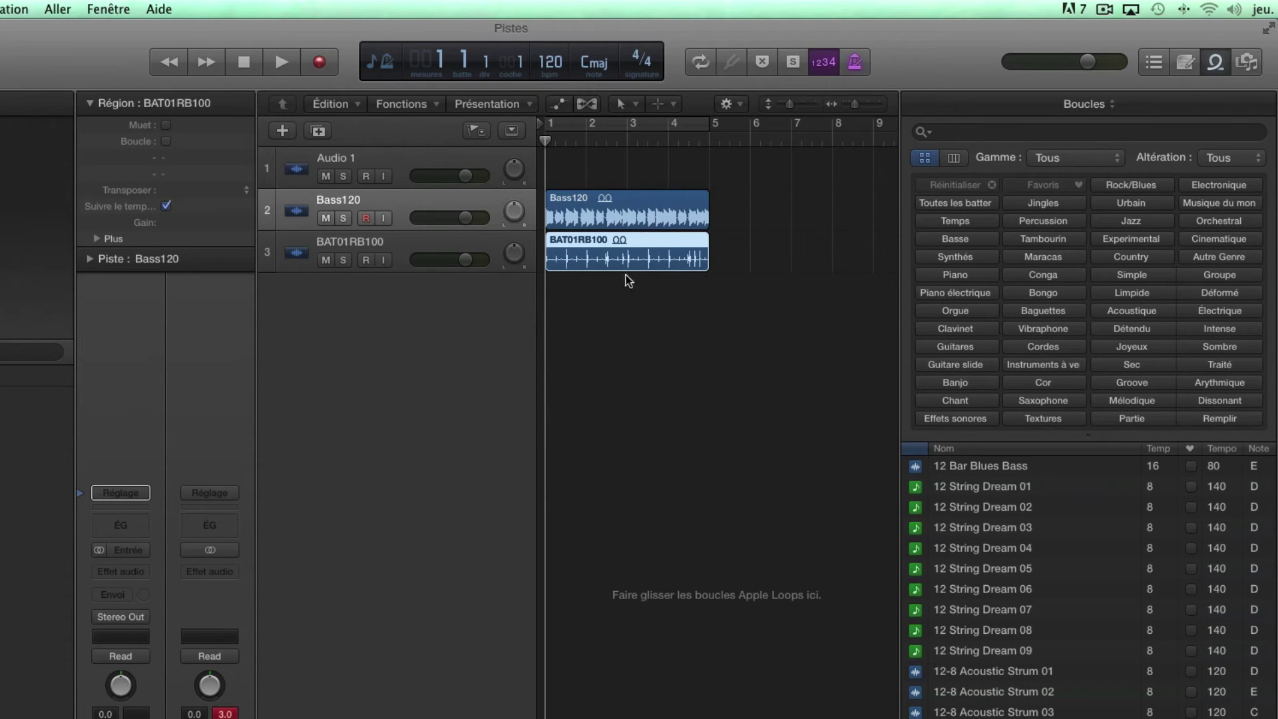
Step: Play the Bass120 and BAT01RB100 loops together and turn on cycle mode over bars 1 to 5
{"action": "left_click", "coordinate": [682, 328]}
{"action": "key", "text": "space"}
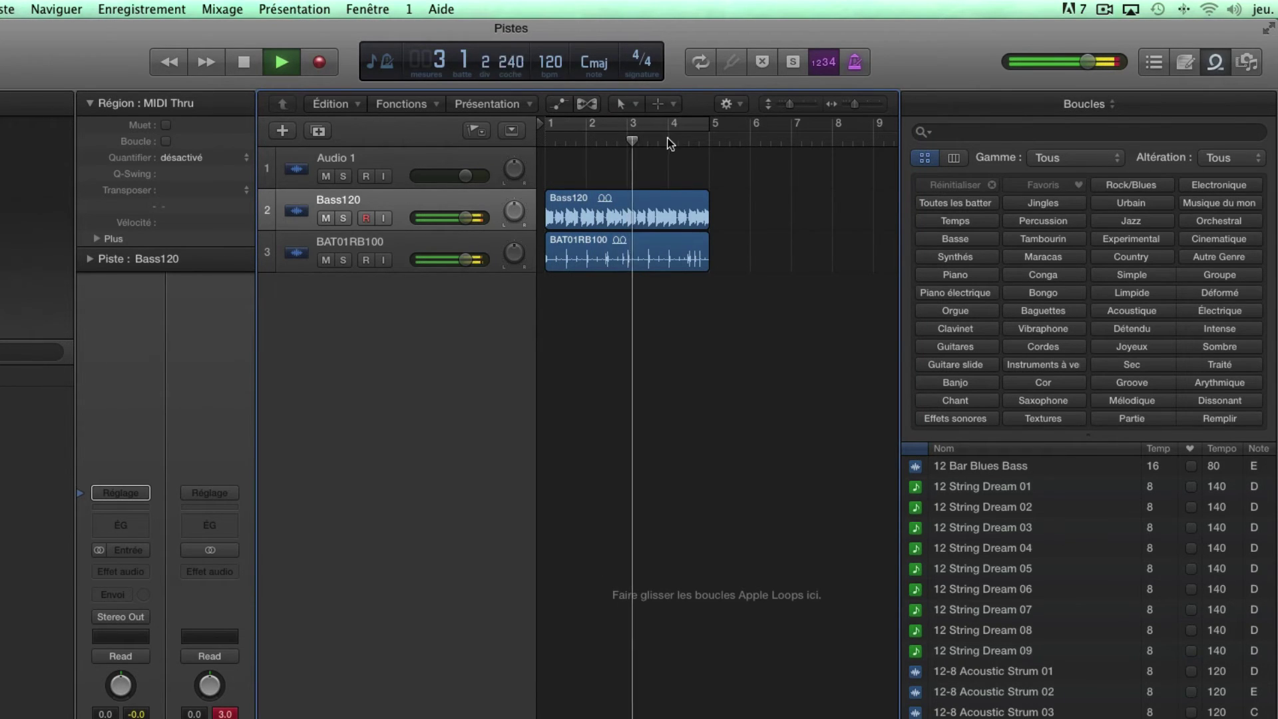
{"action": "left_click", "coordinate": [703, 65]}
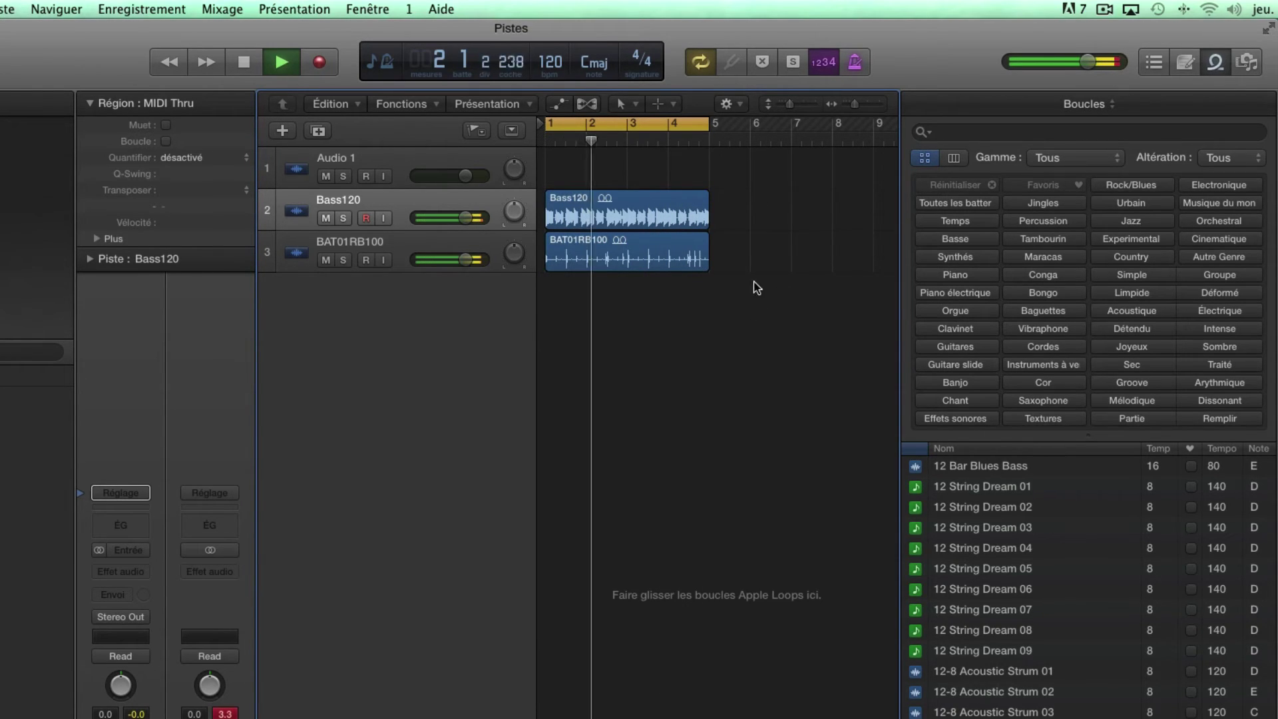
Step: Stop playback and add the Bass120 region to the Apple Loops library as DRJ_Bass120 with the Basse électrique descriptor
{"action": "key", "text": "space"}
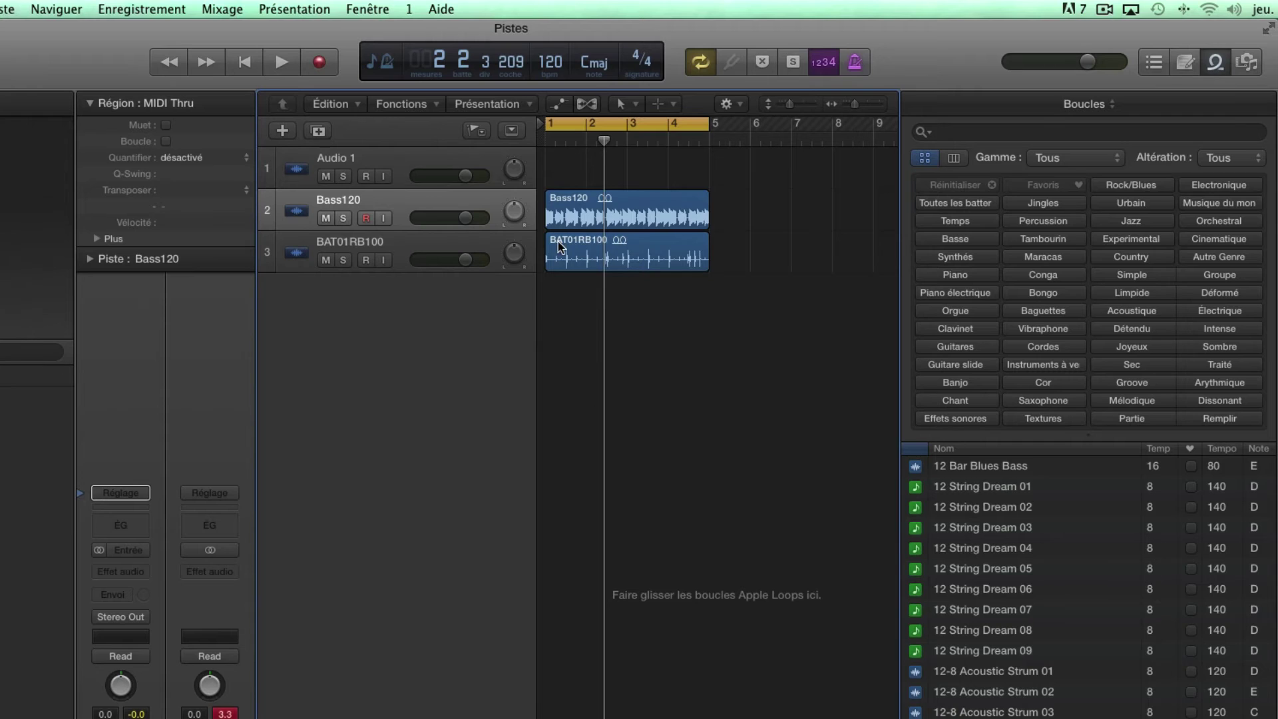
{"action": "left_click", "coordinate": [665, 243]}
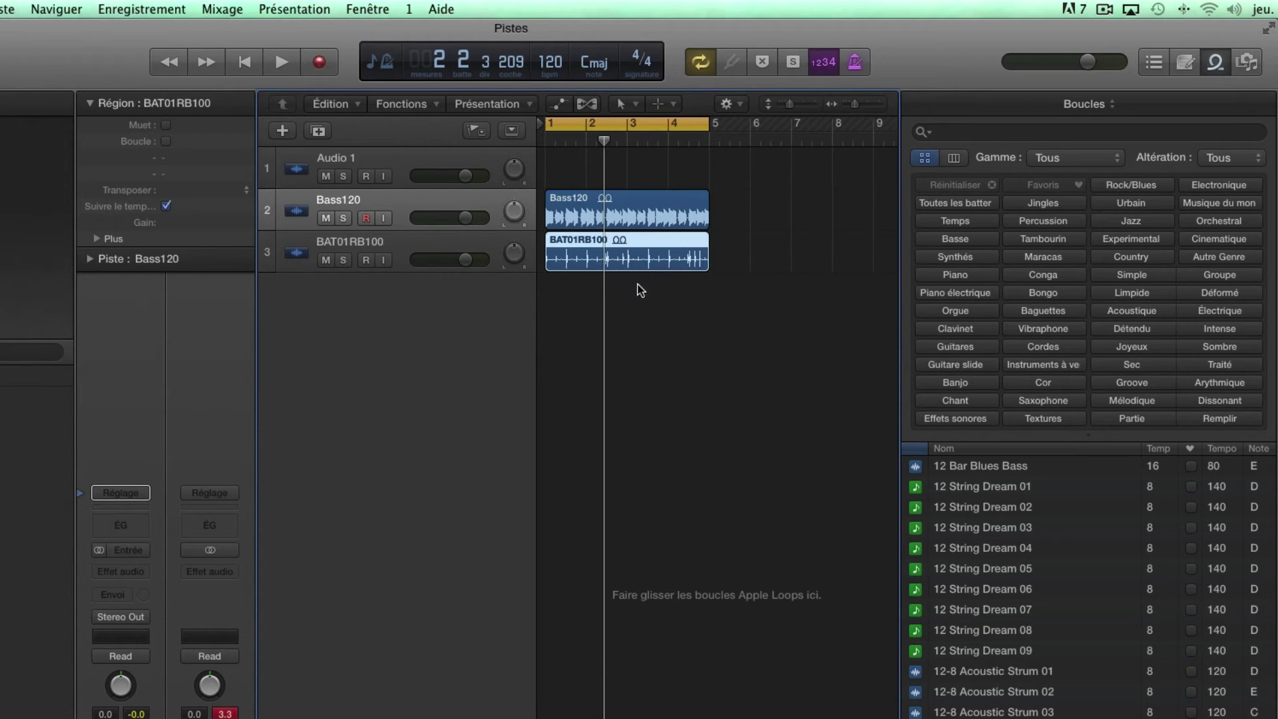
{"action": "left_click", "coordinate": [670, 201]}
{"action": "right_click", "coordinate": [670, 196]}
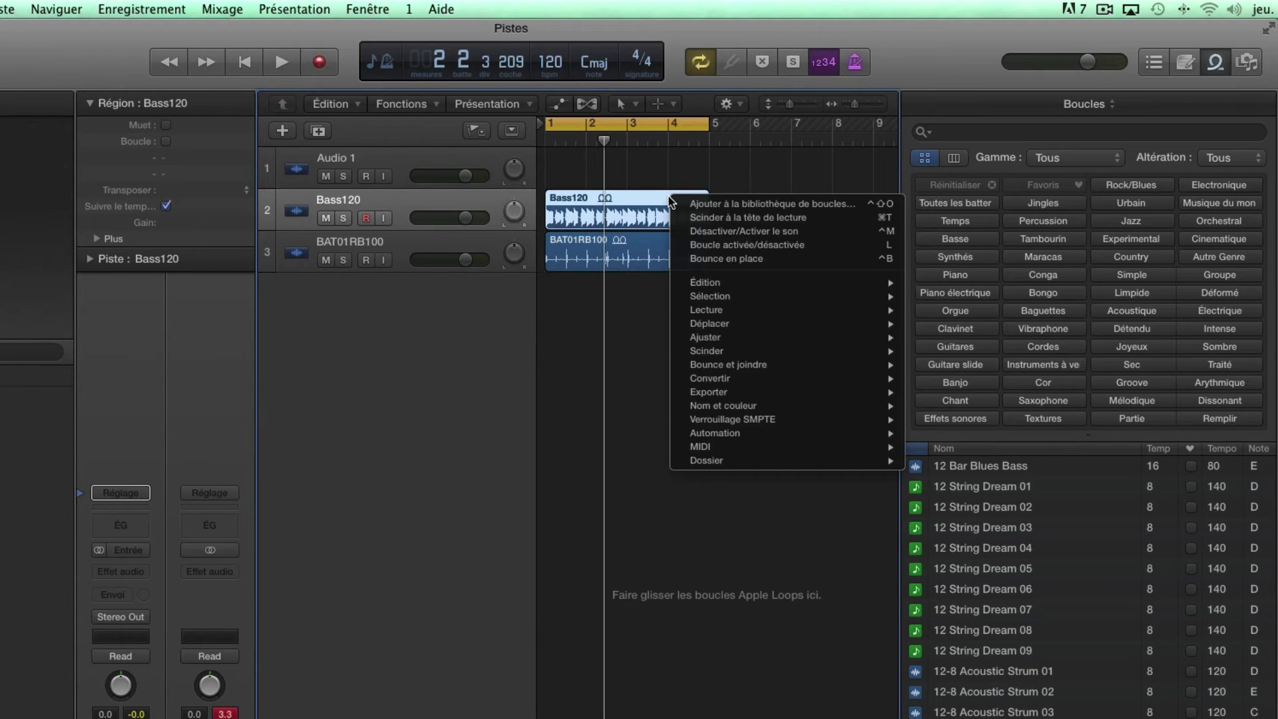
{"action": "mouse_move", "coordinate": [744, 398]}
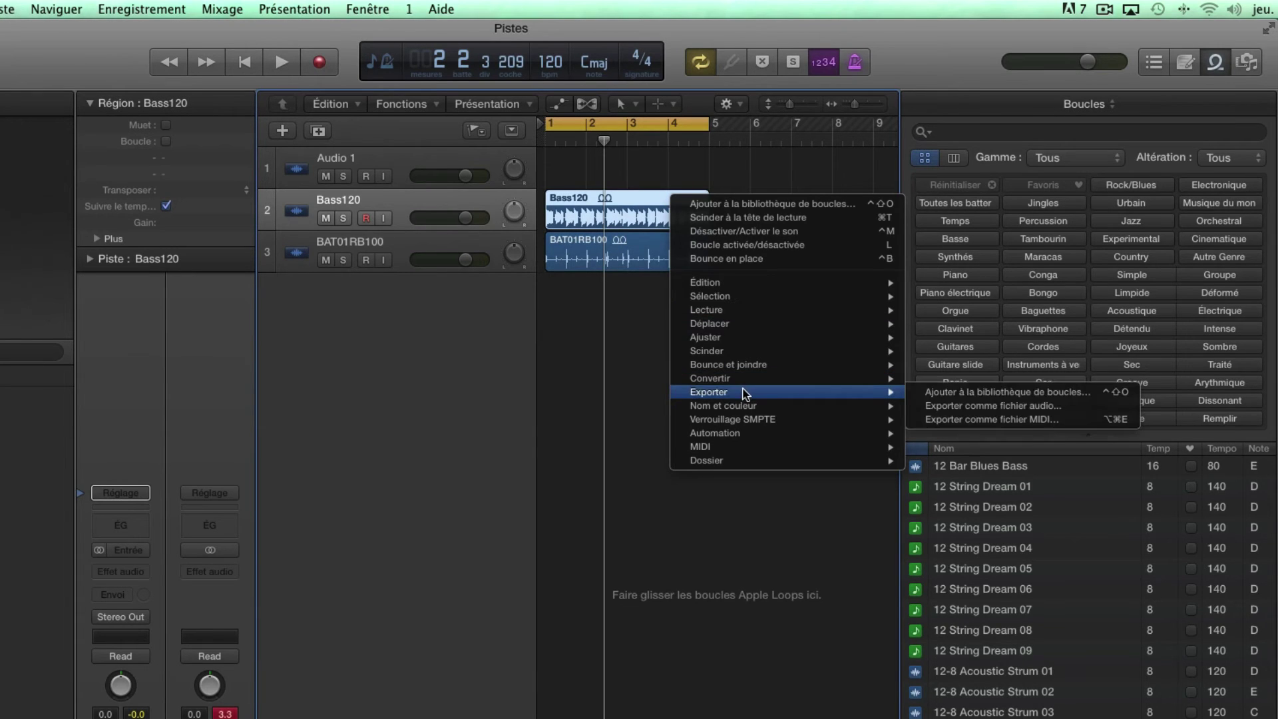
{"action": "left_click", "coordinate": [935, 393]}
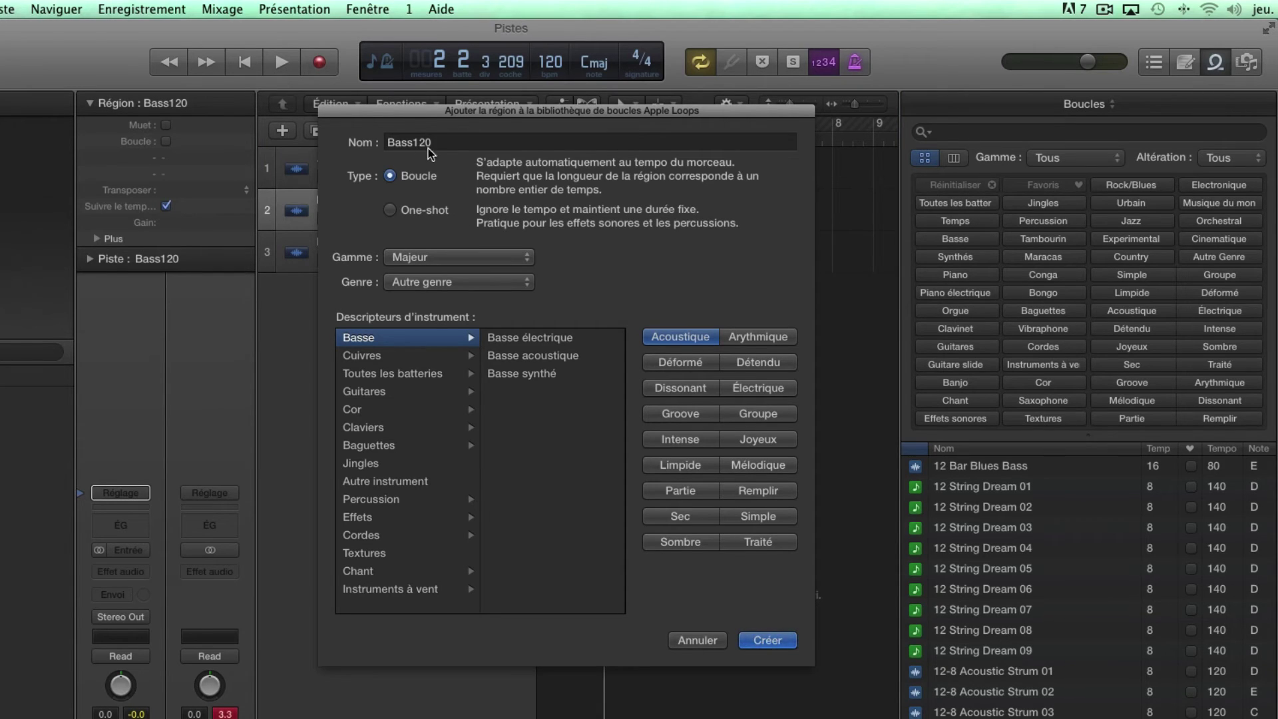
{"action": "left_click", "coordinate": [388, 144]}
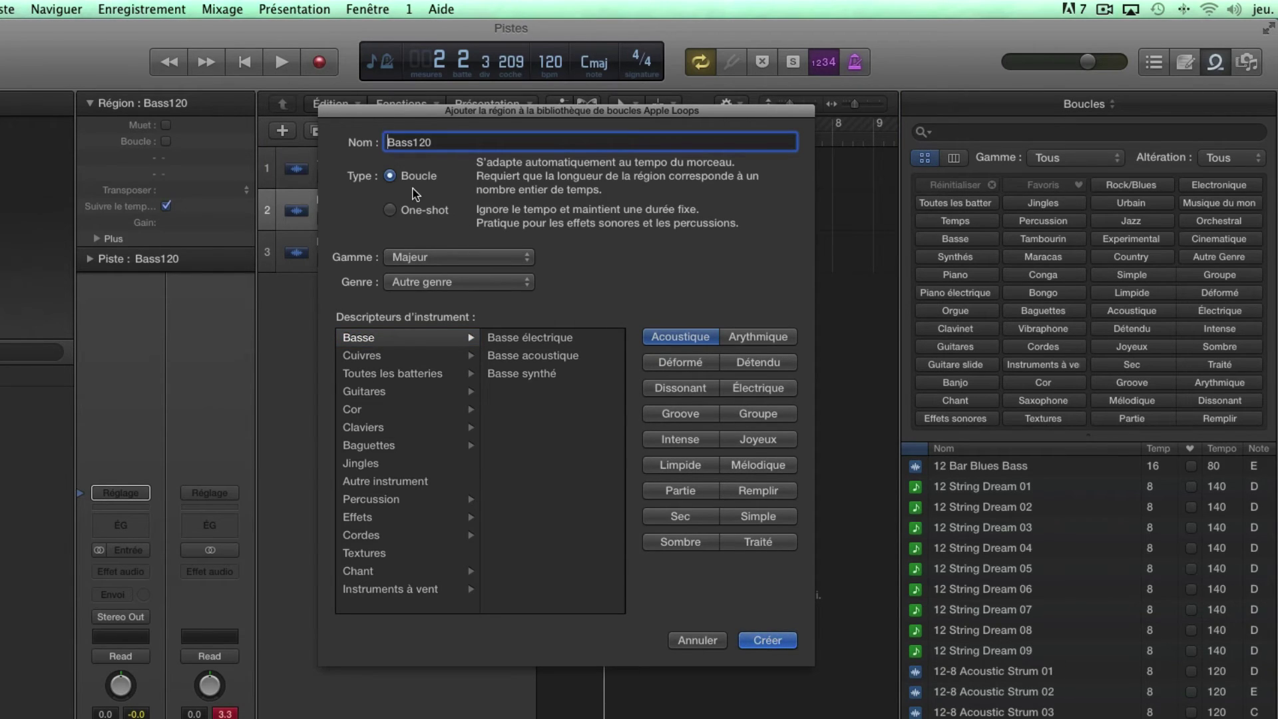
{"action": "type", "text": "DRJ_"}
{"action": "left_click", "coordinate": [522, 345]}
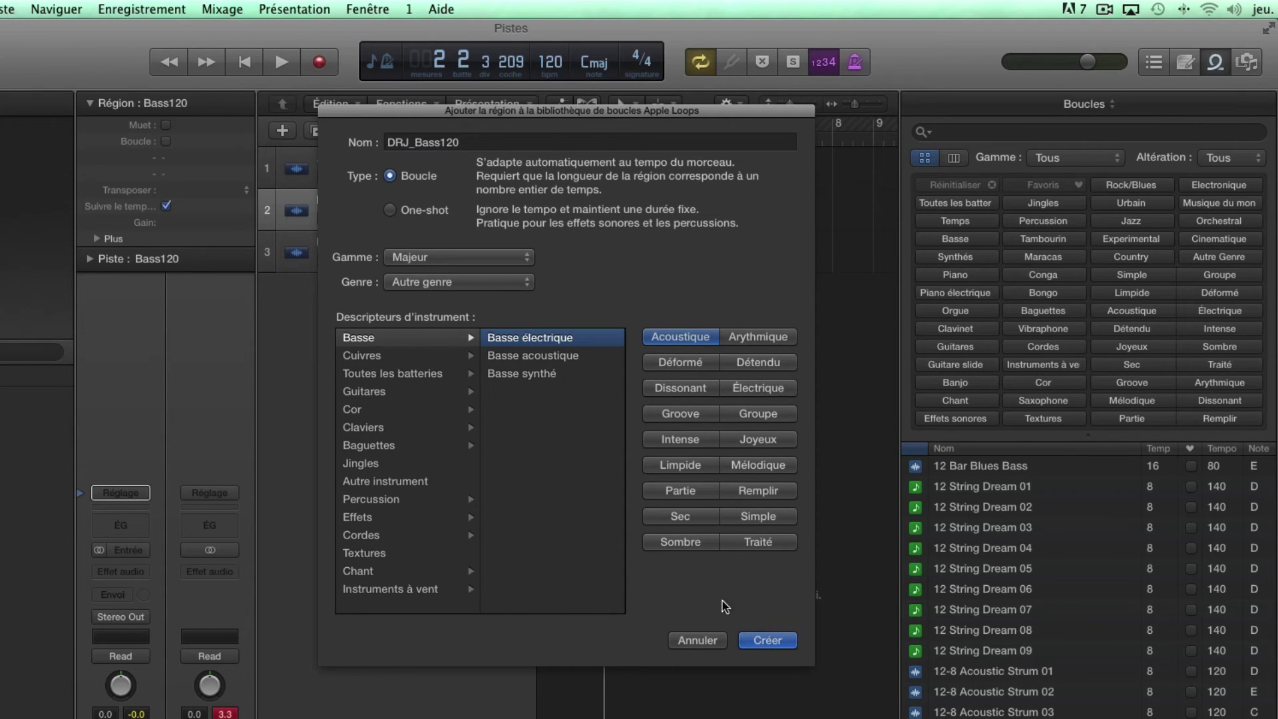
{"action": "left_click", "coordinate": [767, 641]}
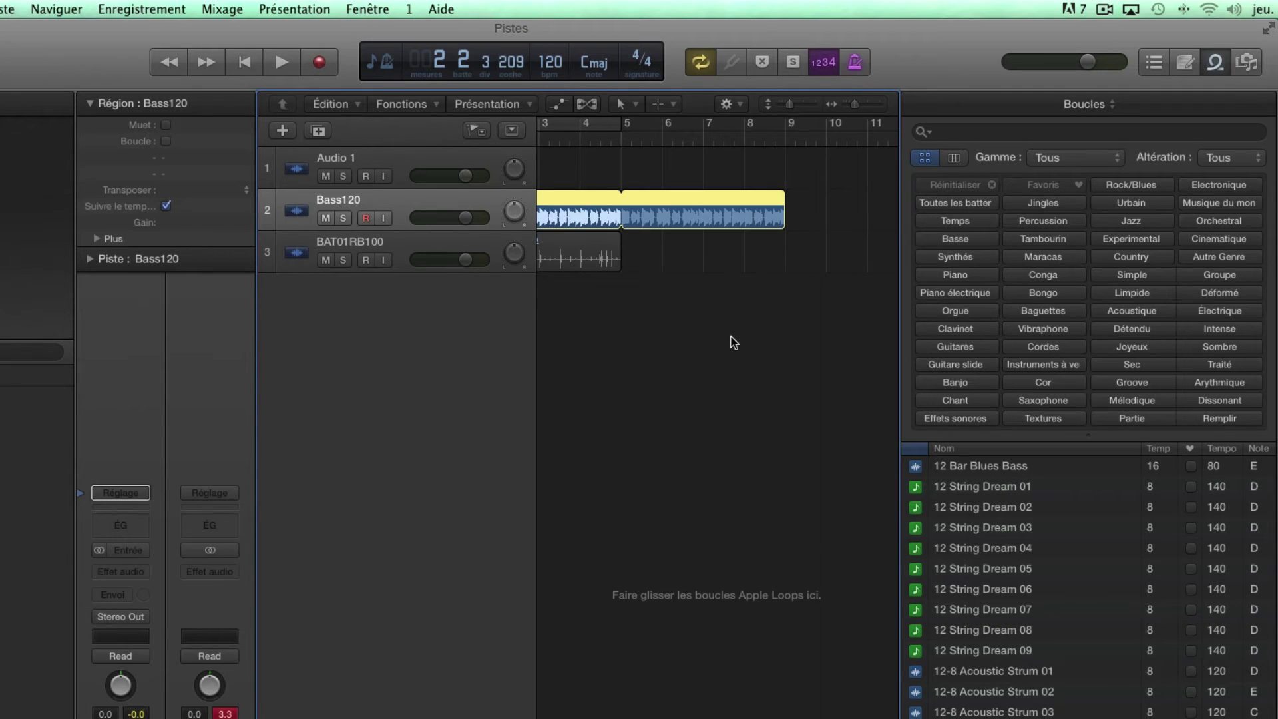
Step: Add the BAT01RB100 region to the Apple Loops library as DRJ_BAT01RB100, tagged Toutes les batteries > Batteries and Électrique
{"action": "scroll", "coordinate": [662, 262], "scroll_direction": "right", "scroll_amount": 1}
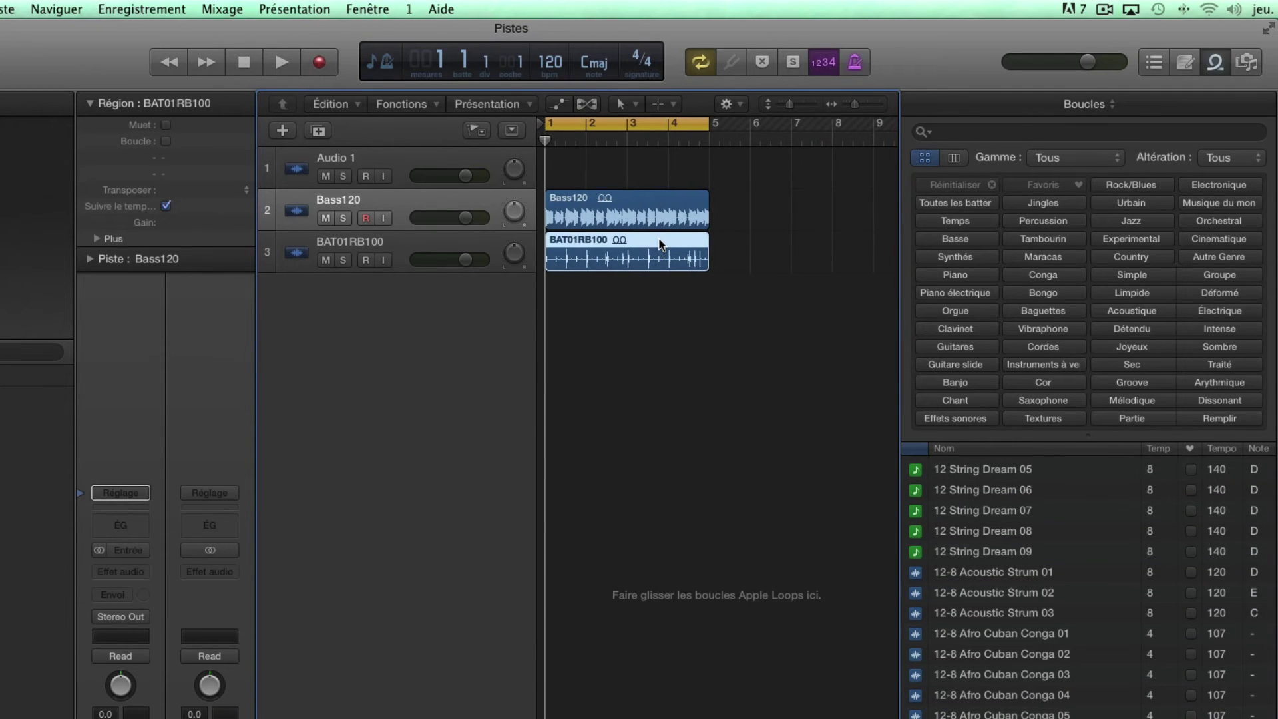
{"action": "right_click", "coordinate": [661, 245]}
{"action": "mouse_move", "coordinate": [747, 440]}
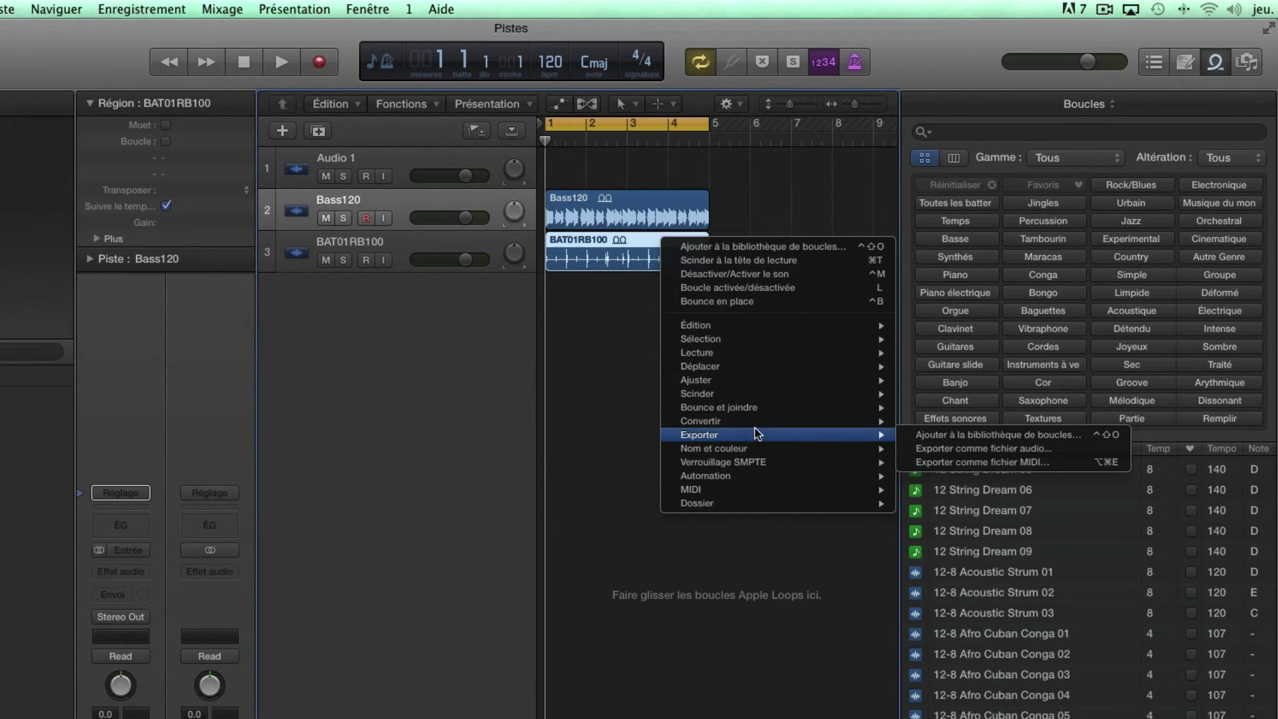
{"action": "left_click", "coordinate": [909, 436]}
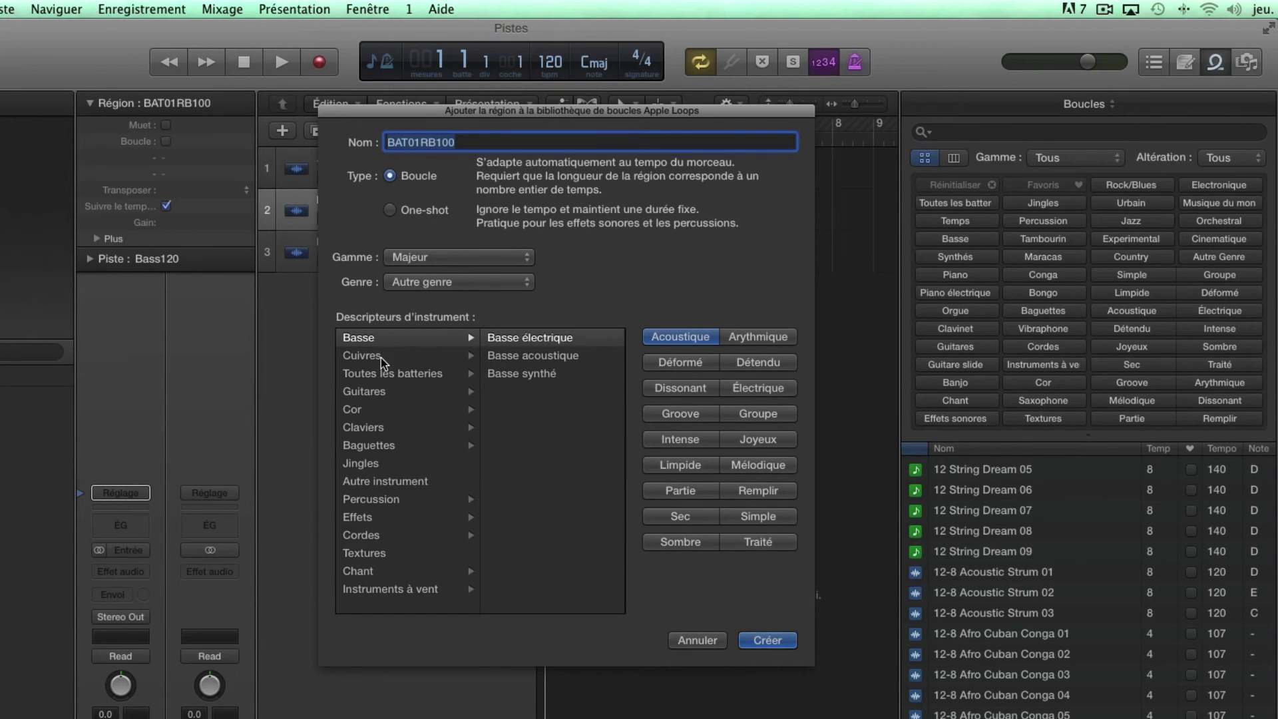
{"action": "left_click", "coordinate": [389, 504]}
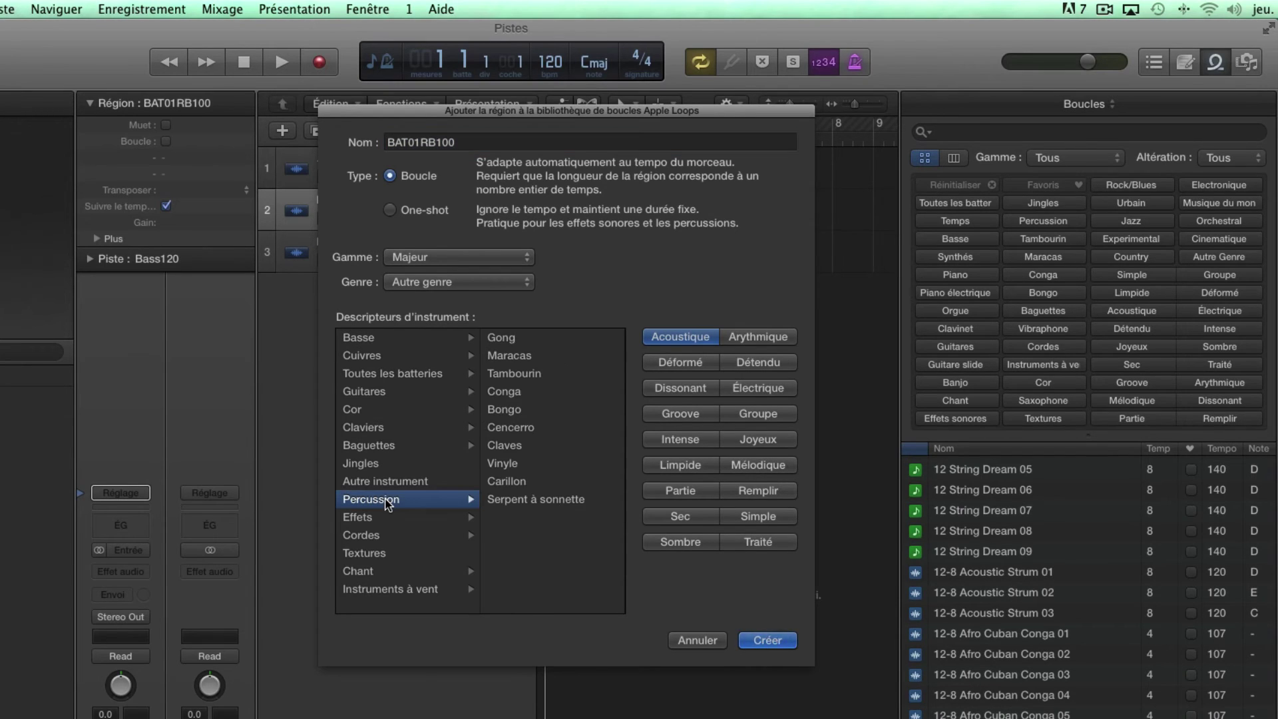
{"action": "left_click", "coordinate": [374, 377]}
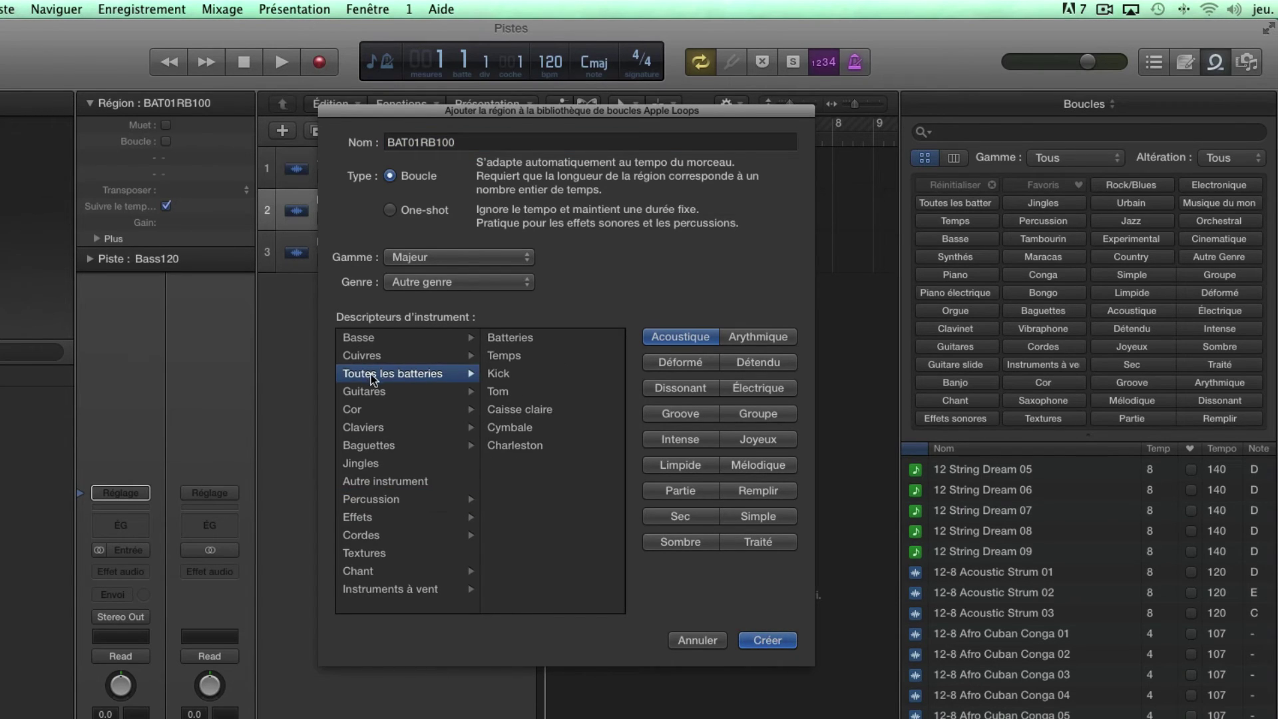
{"action": "left_click", "coordinate": [509, 343]}
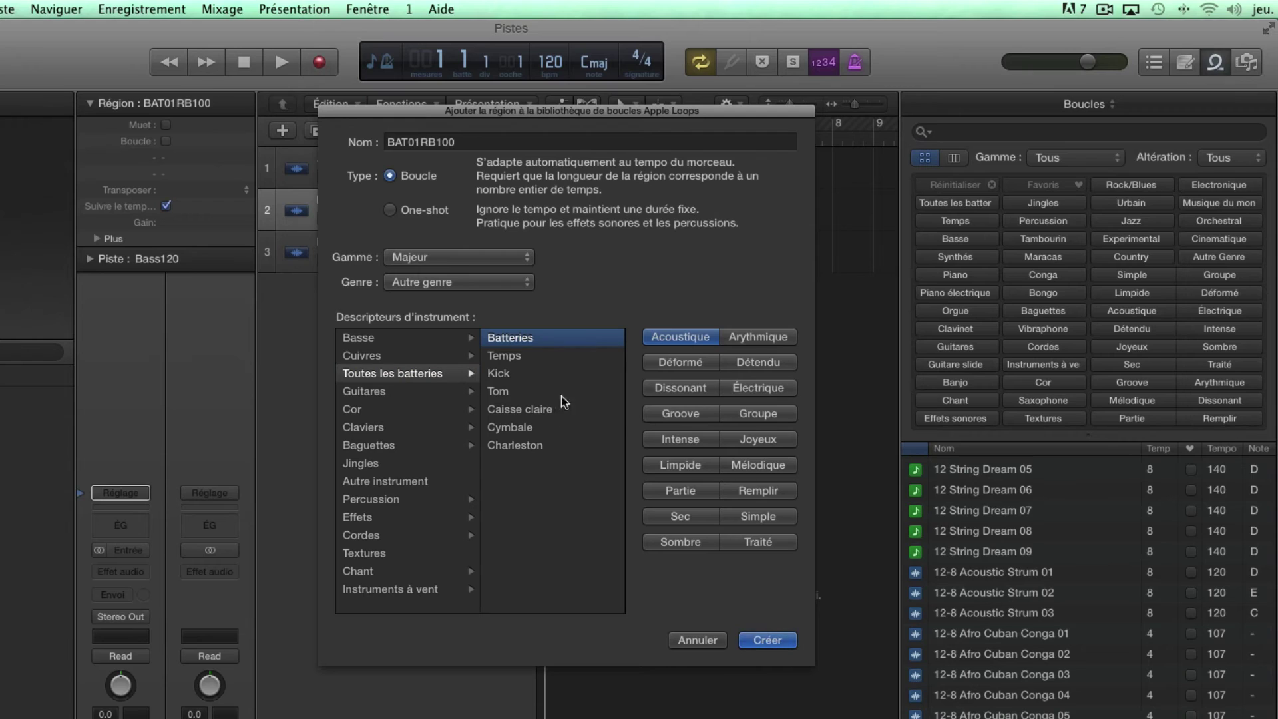
{"action": "left_click", "coordinate": [772, 390]}
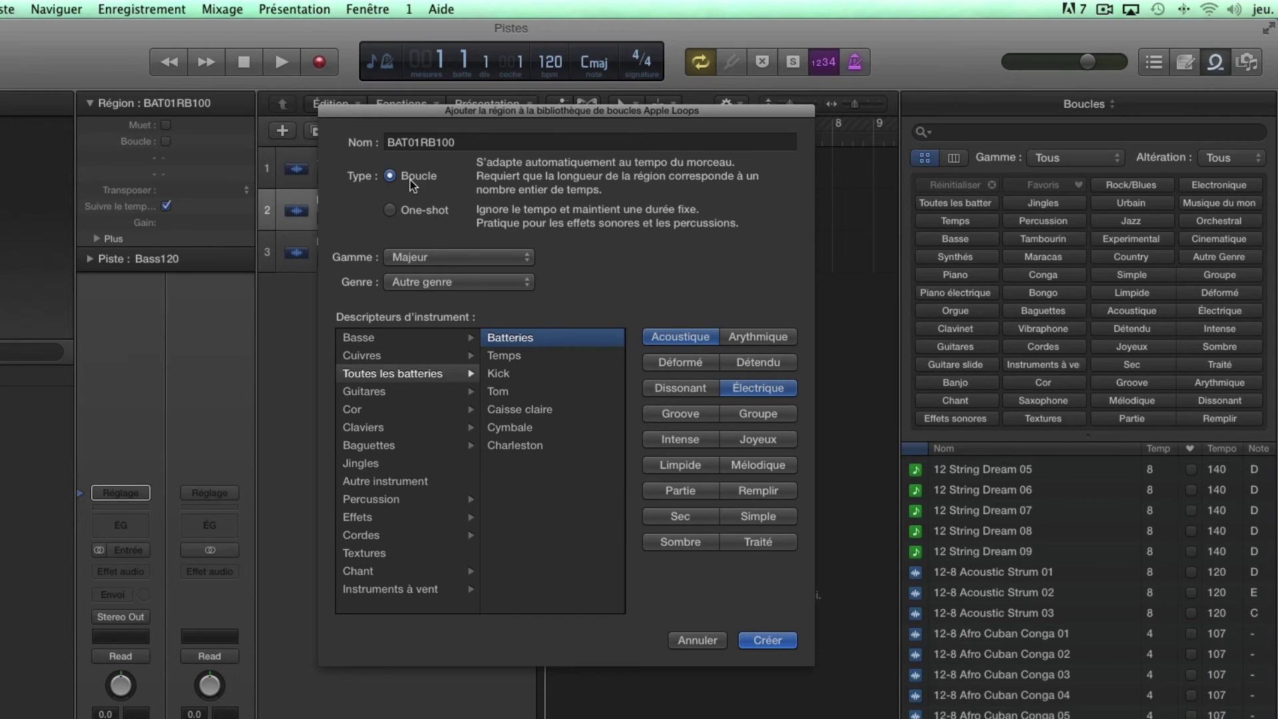
{"action": "left_click", "coordinate": [388, 143]}
{"action": "type", "text": "DRJ"}
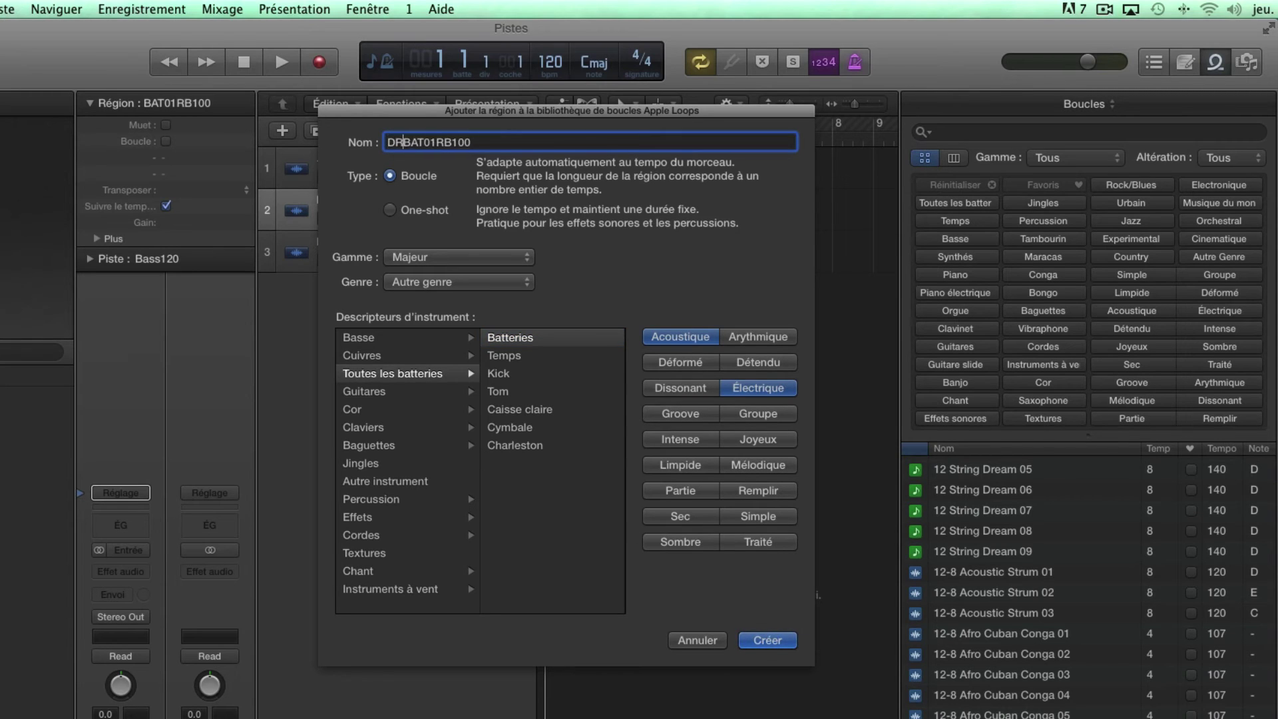
{"action": "type", "text": "_"}
{"action": "left_click", "coordinate": [768, 640]}
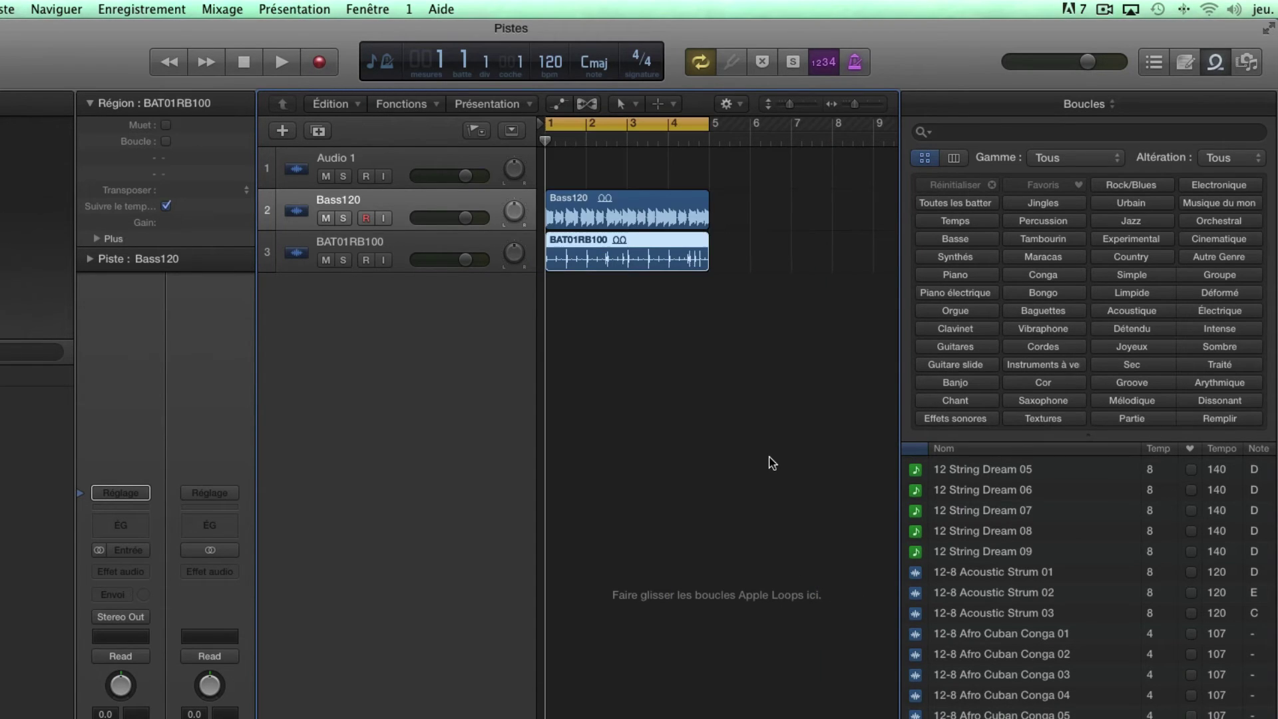
Step: Search the loop browser for DRJ, preview DRJ_Bass120, and briefly play the project
{"action": "left_click", "coordinate": [959, 131]}
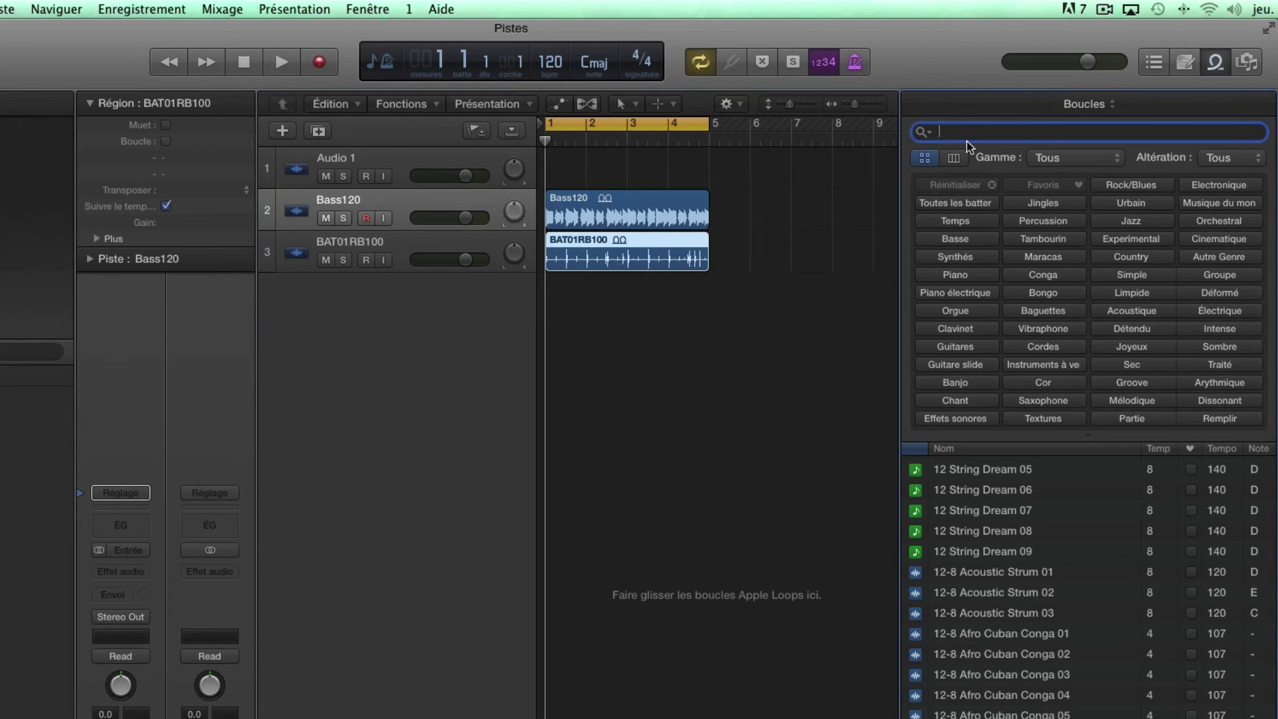
{"action": "type", "text": "DRJ"}
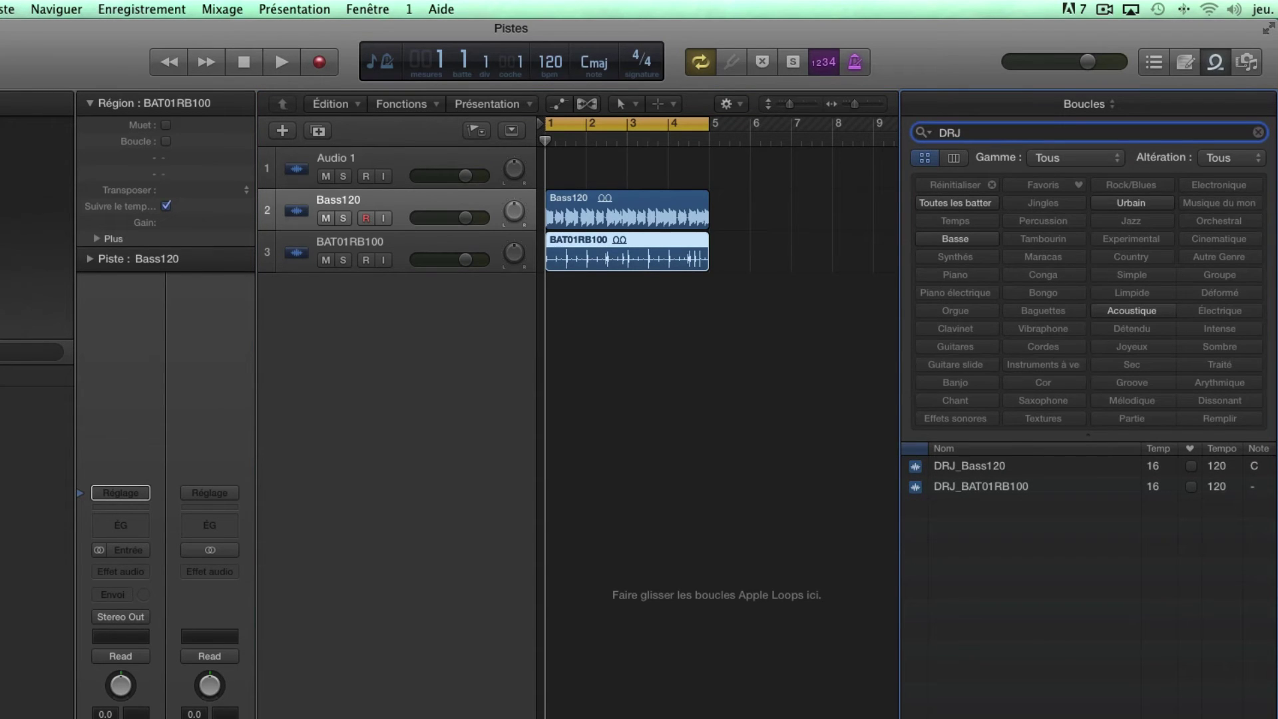
{"action": "left_click", "coordinate": [969, 466]}
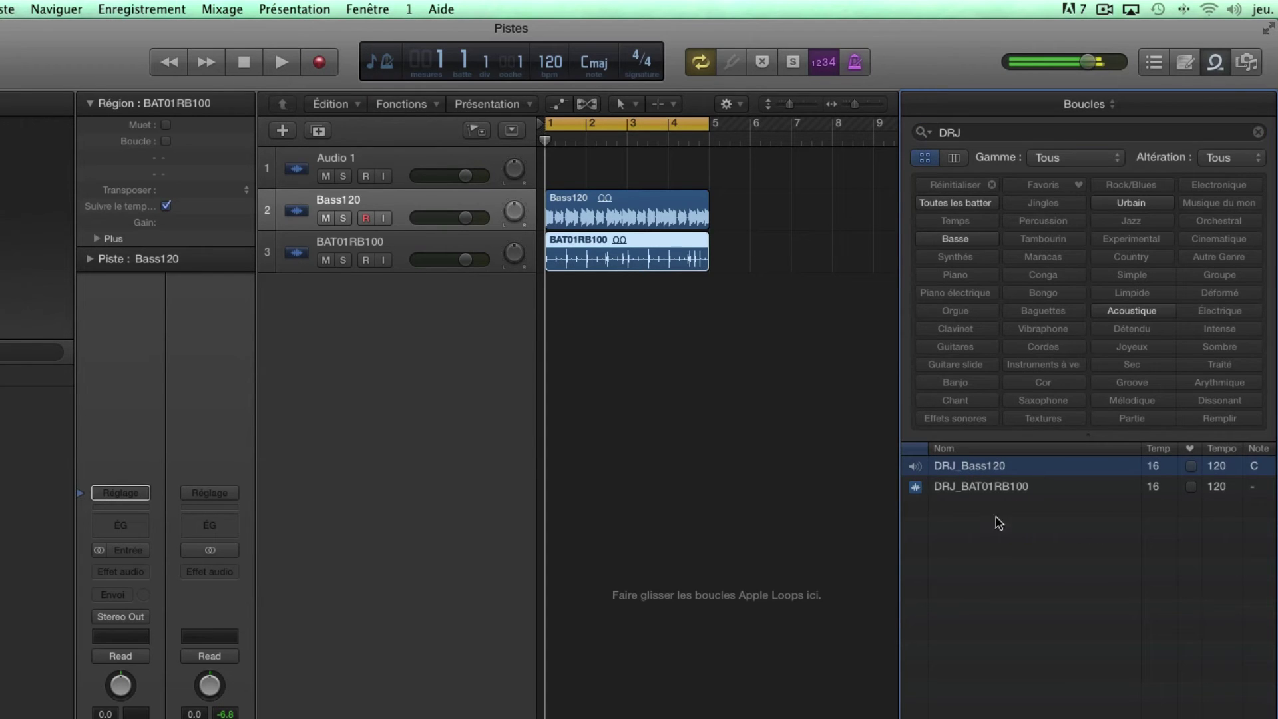
{"action": "left_click", "coordinate": [848, 490]}
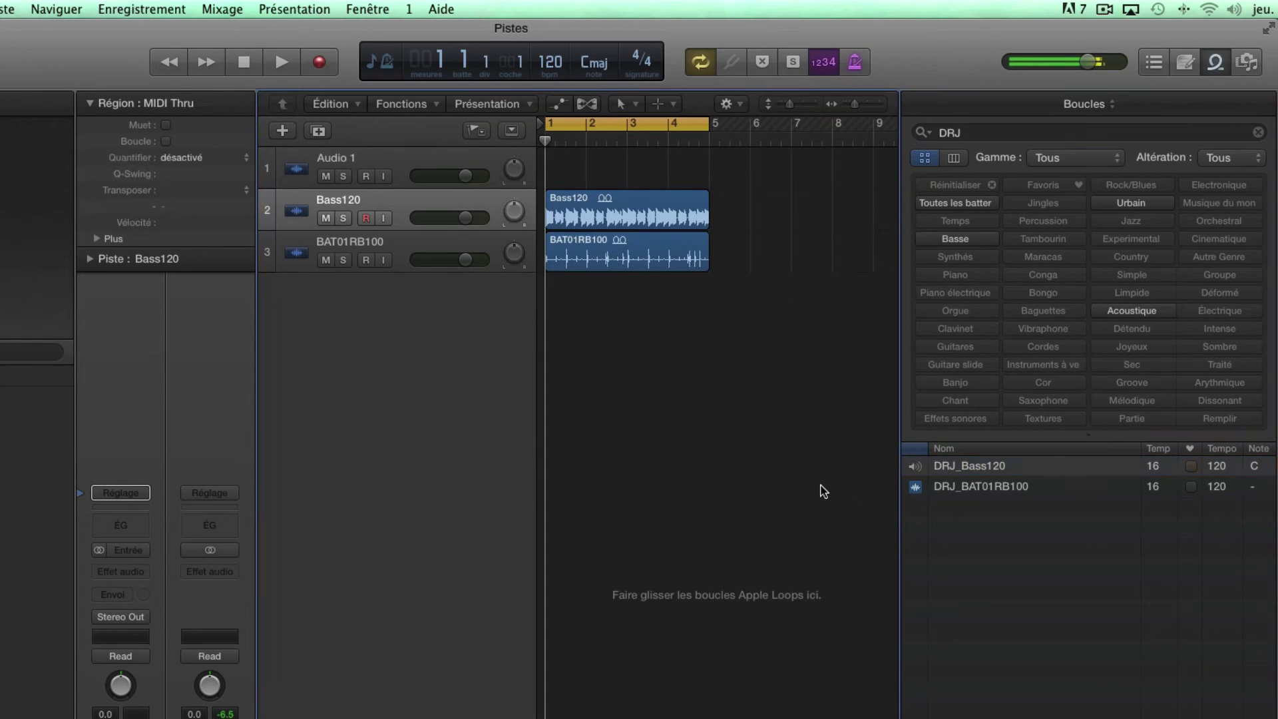
{"action": "key", "text": "space"}
{"action": "key", "text": "space"}
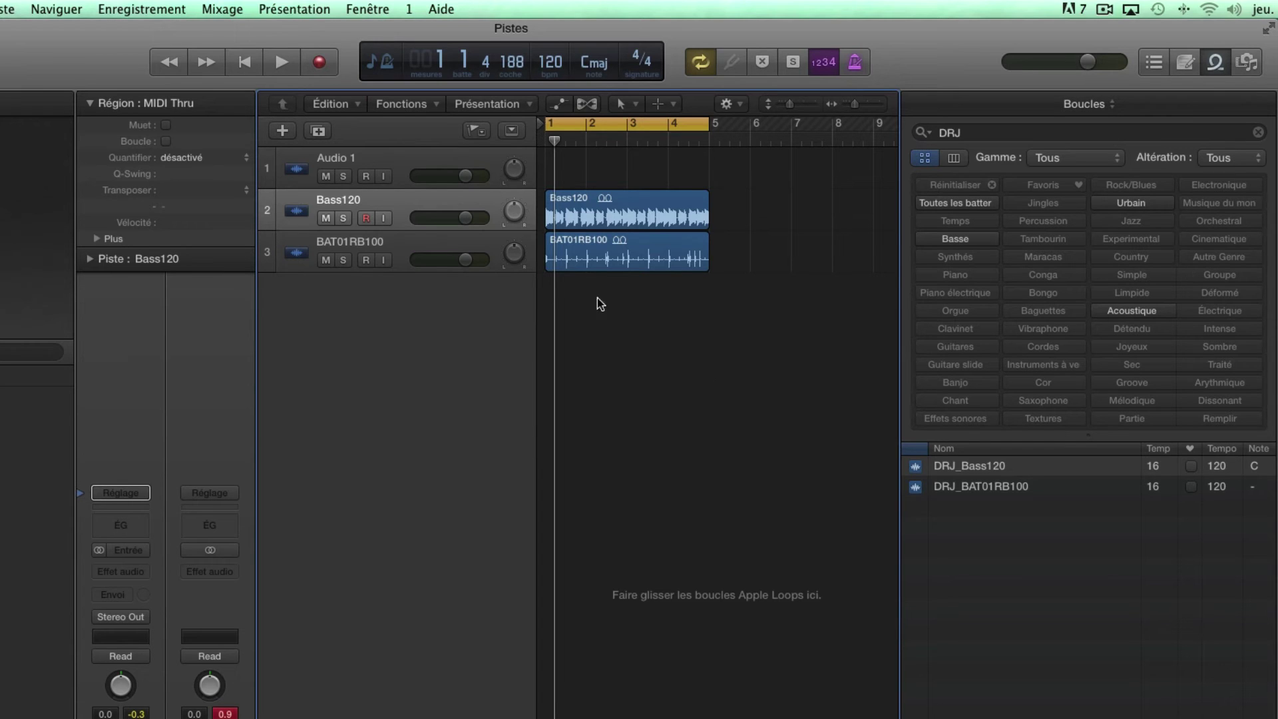
Step: Delete the Bass120 and BAT01RB100 regions together with their tracks, keeping only Audio 1
{"action": "left_click", "coordinate": [405, 246]}
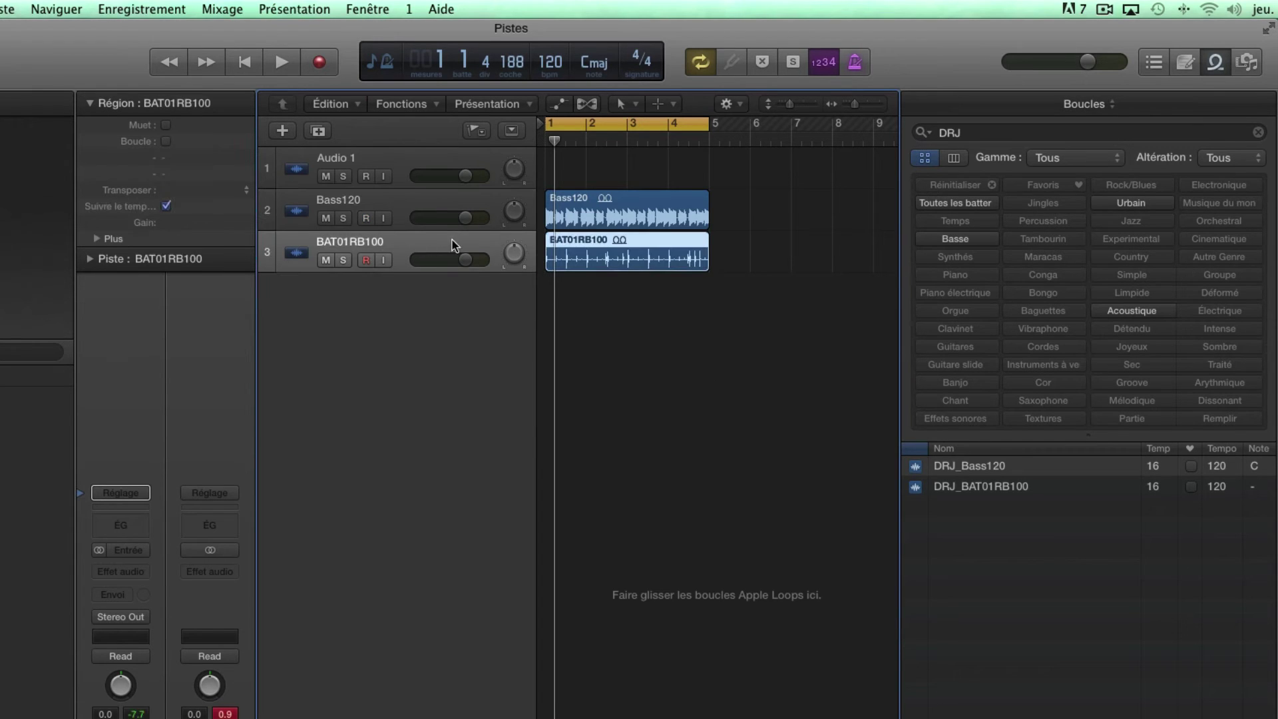
{"action": "left_click", "coordinate": [417, 202]}
{"action": "key", "text": "Delete"}
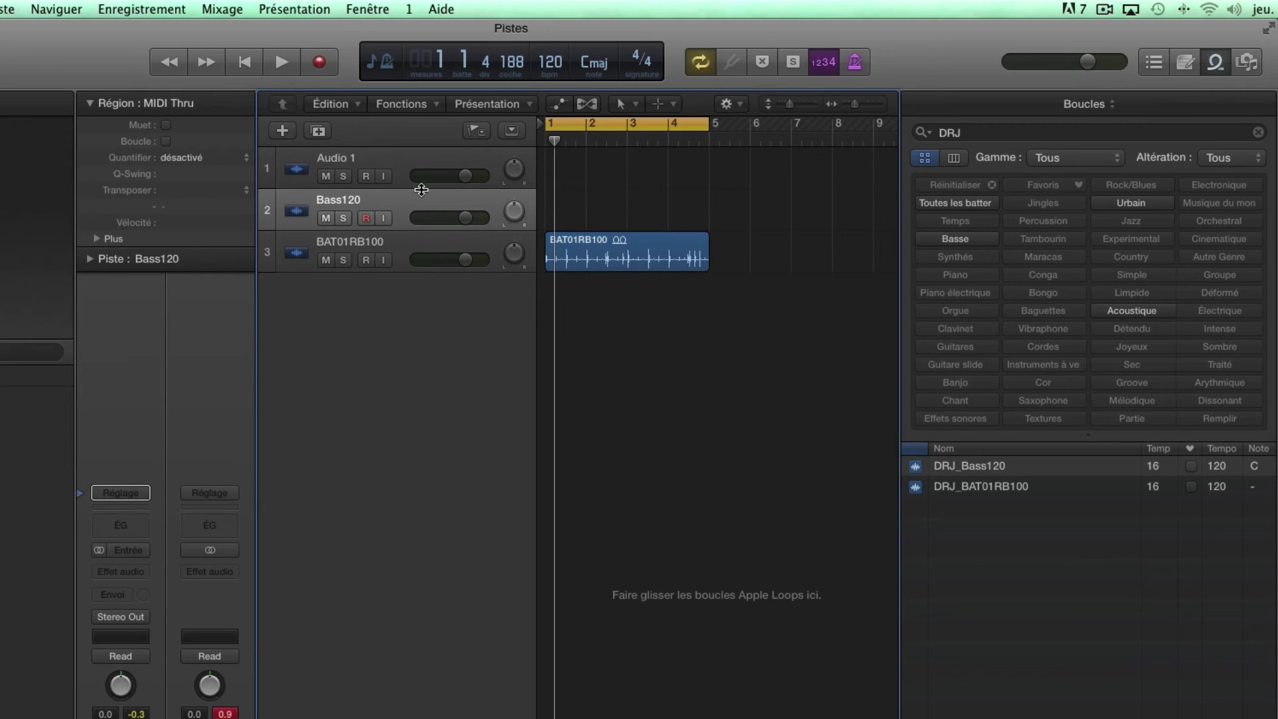
{"action": "key", "text": "super+BackSpace"}
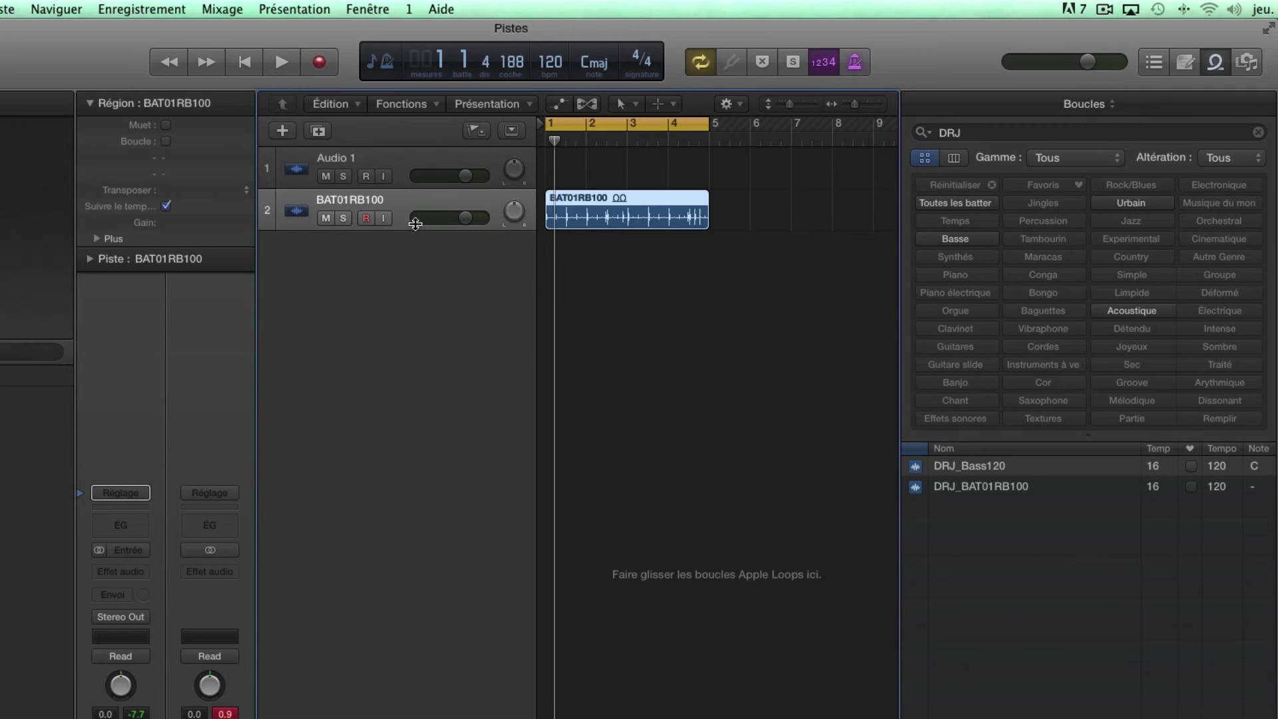
{"action": "key", "text": "Delete"}
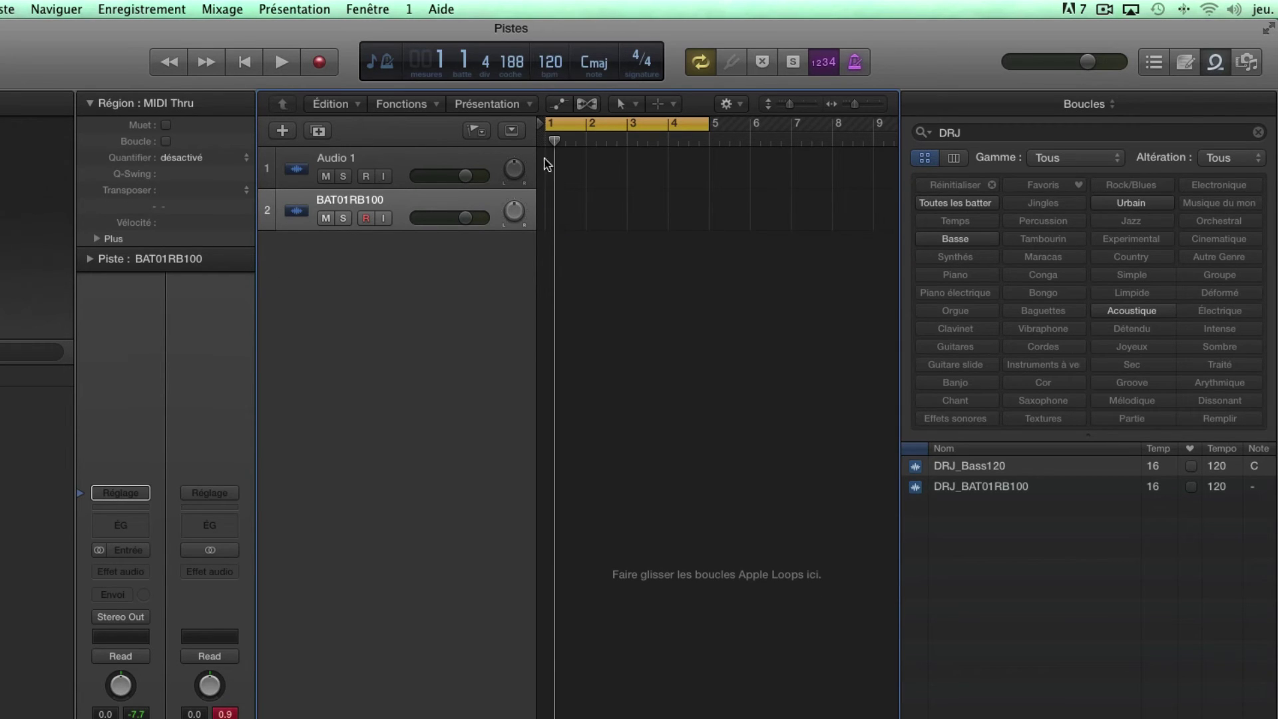
{"action": "key", "text": "super+BackSpace"}
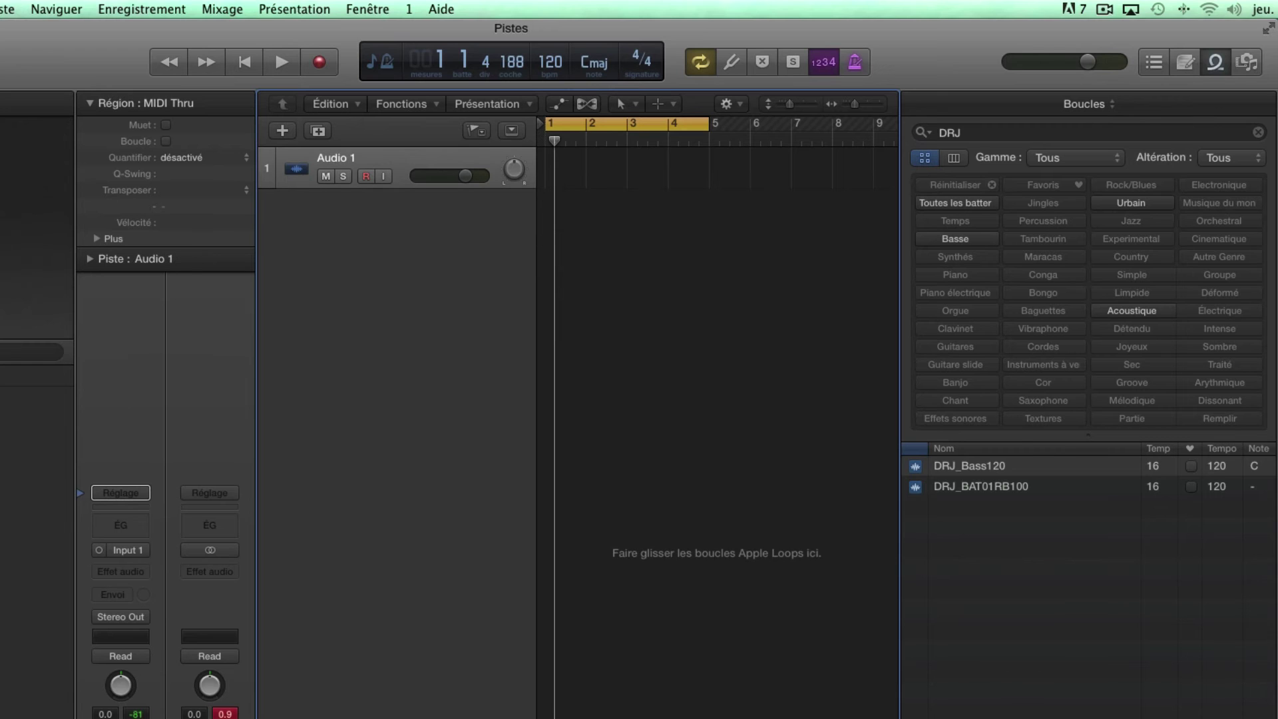
Step: Place BAT01RB100.aiff from the Finder's Converti en AIFF folder at bar 1 below Audio 1, importing its tempo information into the project
{"action": "key", "text": "super+Tab"}
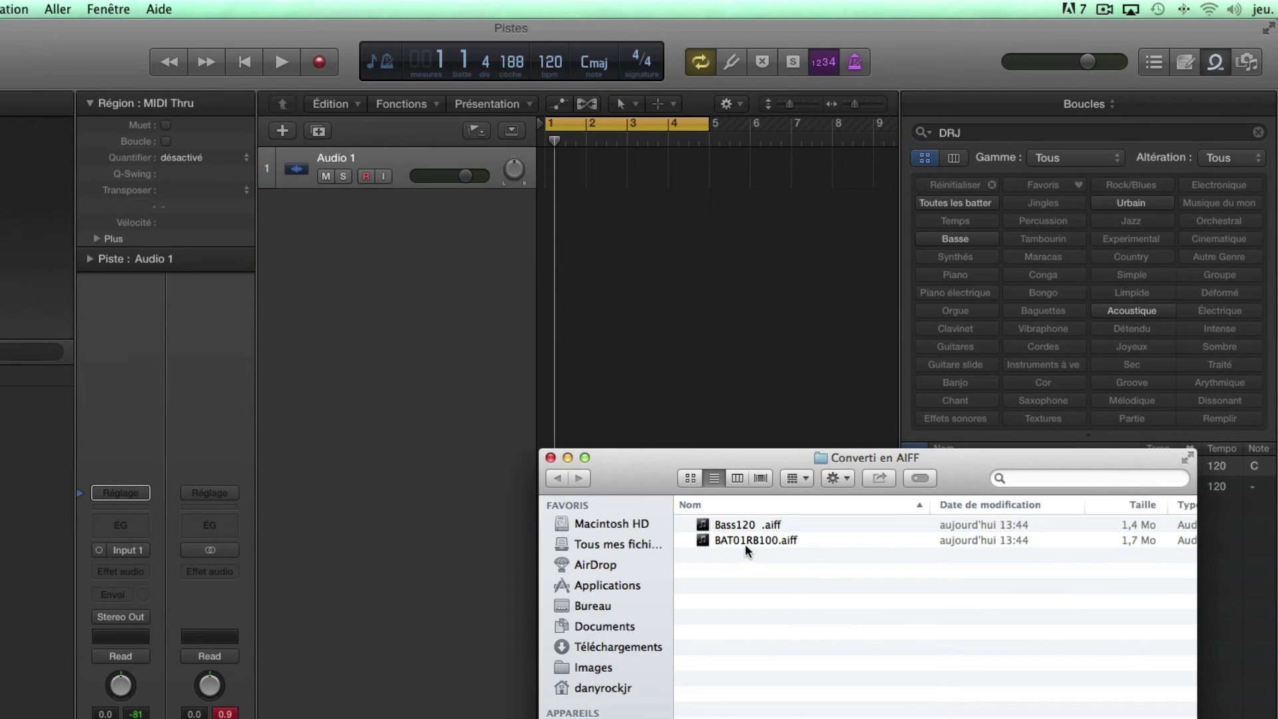
{"action": "left_click_drag", "start_coordinate": [745, 544], "coordinate": [546, 265]}
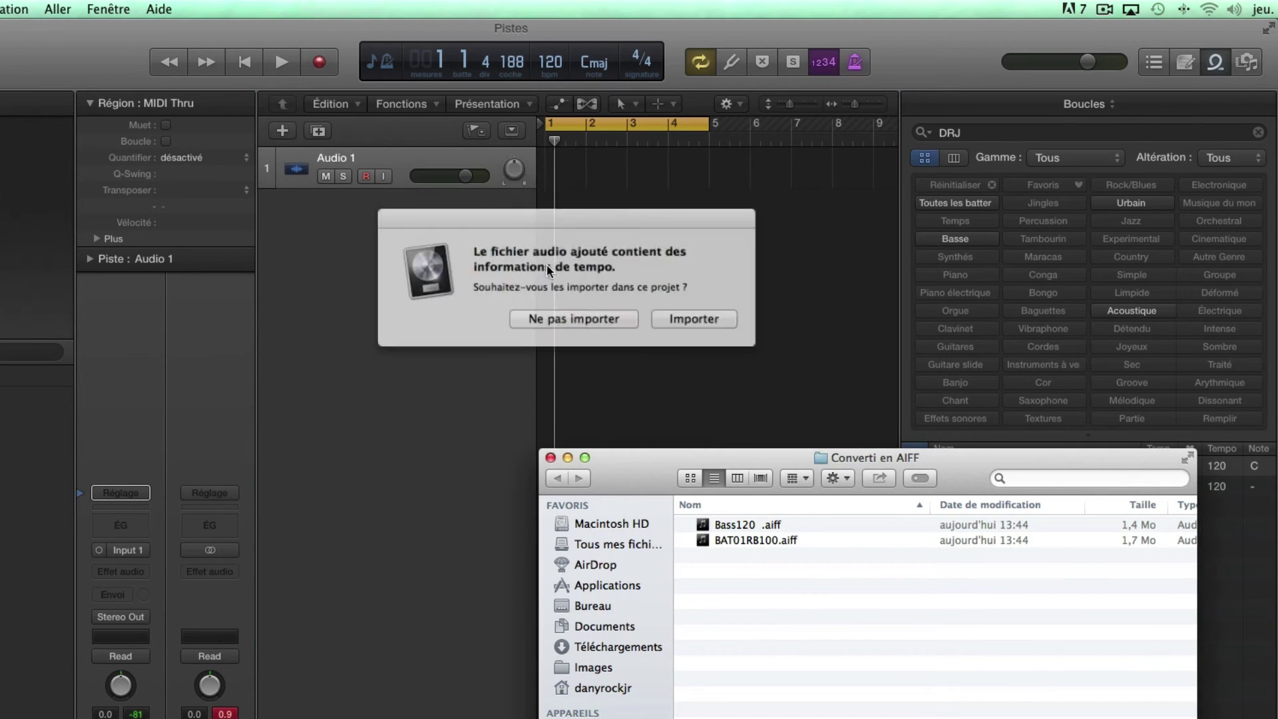
{"action": "left_click", "coordinate": [672, 315]}
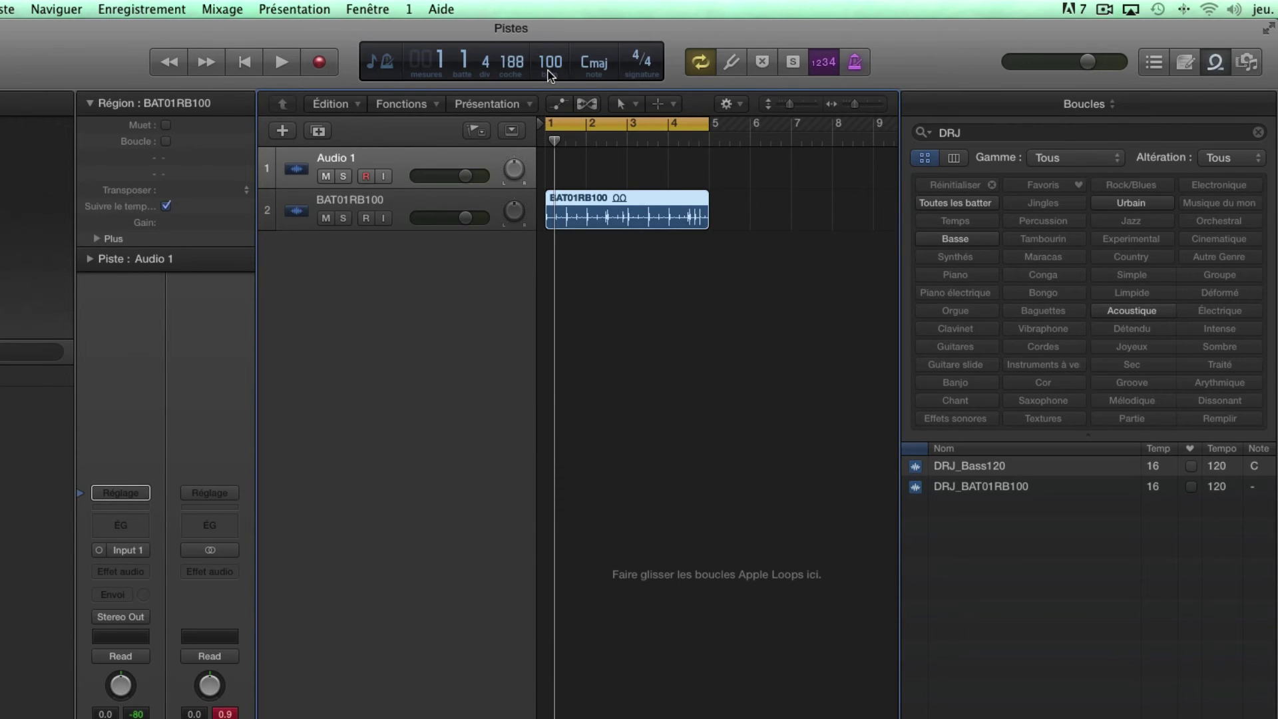
Step: Add the BAT01RB100 region to the Apple Loops library as DRJ_BAT100BPM with the Batteries descriptor
{"action": "right_click", "coordinate": [652, 201]}
{"action": "right_click", "coordinate": [666, 201]}
{"action": "mouse_move", "coordinate": [749, 405]}
{"action": "mouse_move", "coordinate": [845, 394]}
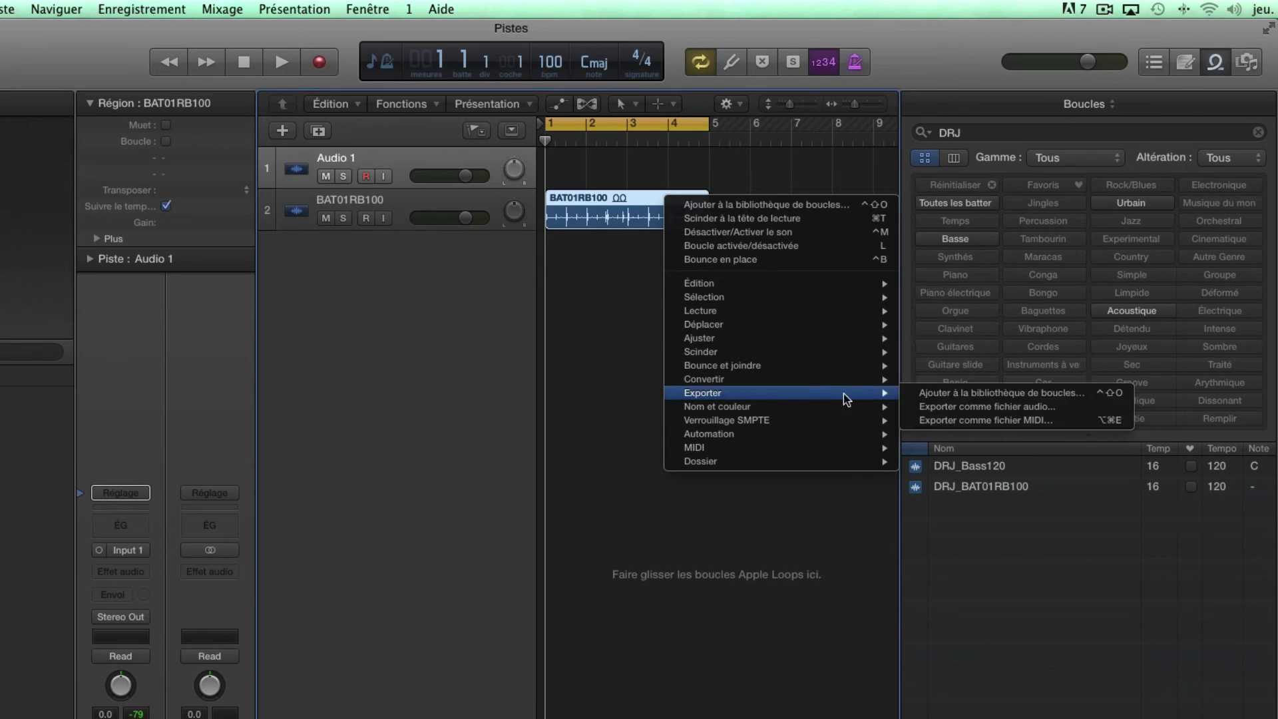
{"action": "left_click", "coordinate": [921, 394]}
{"action": "key", "text": "Right"}
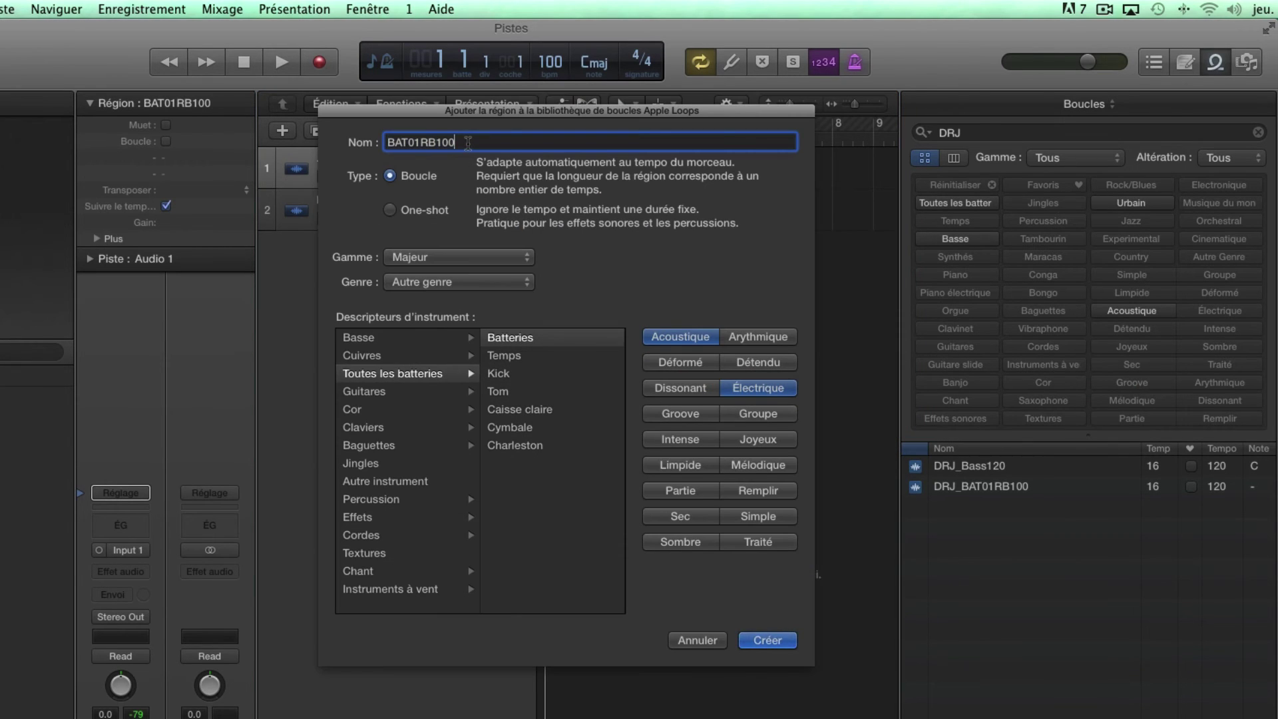
{"action": "key", "text": "BackSpace"}
{"action": "key", "text": "BackSpace"}
{"action": "key", "text": "BackSpace"}
{"action": "key", "text": "BackSpace"}
{"action": "key", "text": "BackSpace"}
{"action": "key", "text": "BackSpace"}
{"action": "key", "text": "BackSpace"}
{"action": "key", "text": "BackSpace"}
{"action": "key", "text": "BackSpace"}
{"action": "key", "text": "BackSpace"}
{"action": "type", "text": "DREJ"}
{"action": "key", "text": "BackSpace"}
{"action": "key", "text": "BackSpace"}
{"action": "type", "text": "J_BAT100BPM"}
{"action": "left_click", "coordinate": [506, 339]}
{"action": "left_click", "coordinate": [761, 640]}
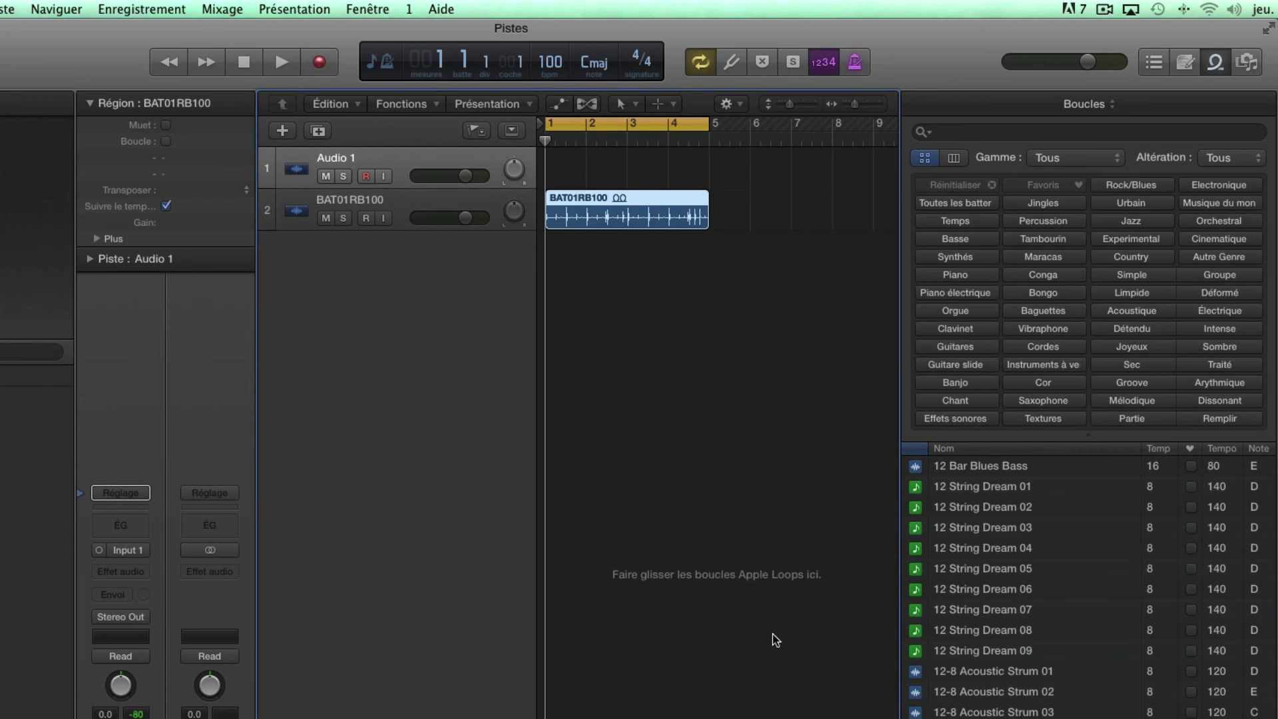
Step: Search the loop browser for DRJ to check the tempos of the added loops
{"action": "left_click", "coordinate": [956, 132]}
{"action": "type", "text": "DRJ"}
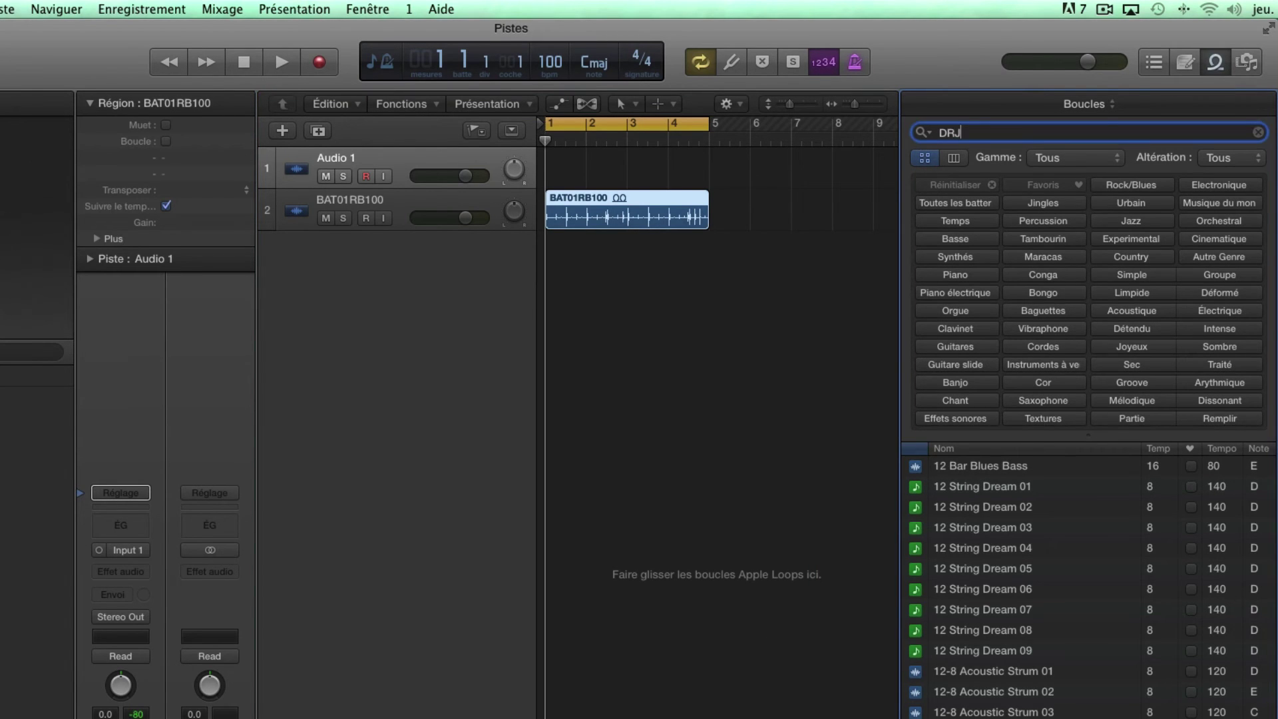
{"action": "key", "text": "Return"}
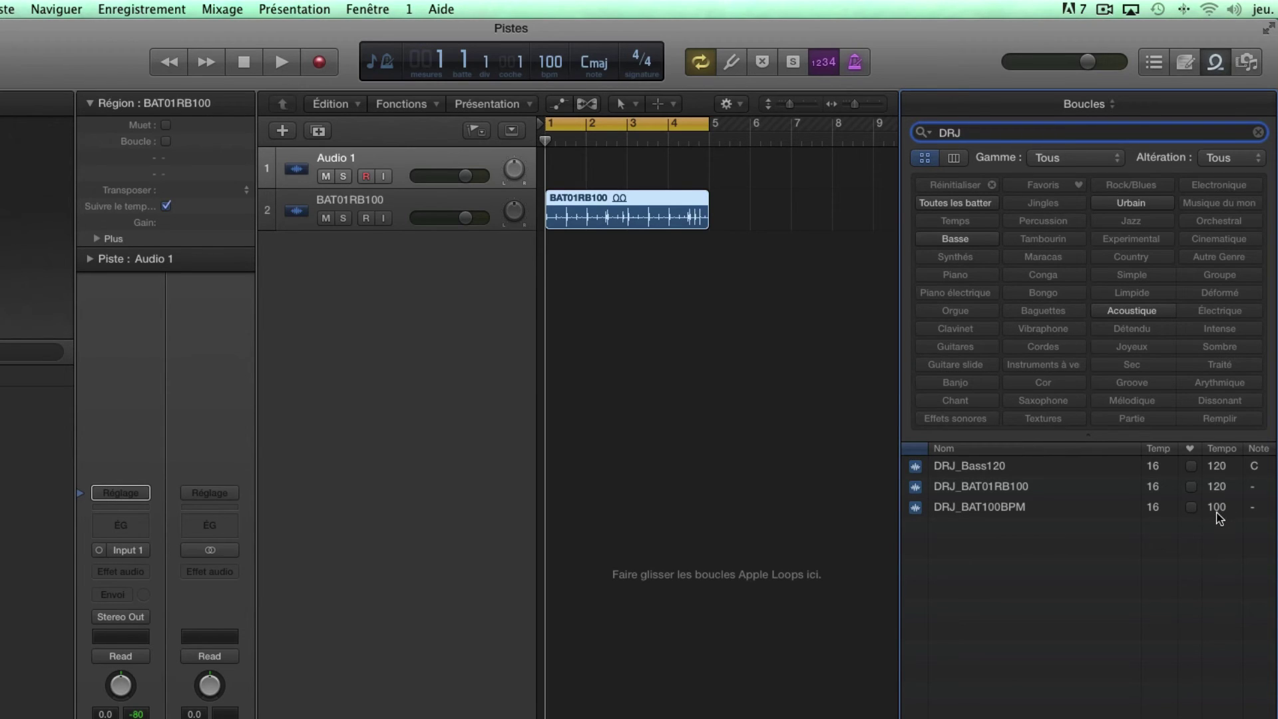
Step: Delete the BAT01RB100 region and the existing tracks, and create one new audio track with input Entrée 1 and output 1 + 2
{"action": "left_click", "coordinate": [590, 203]}
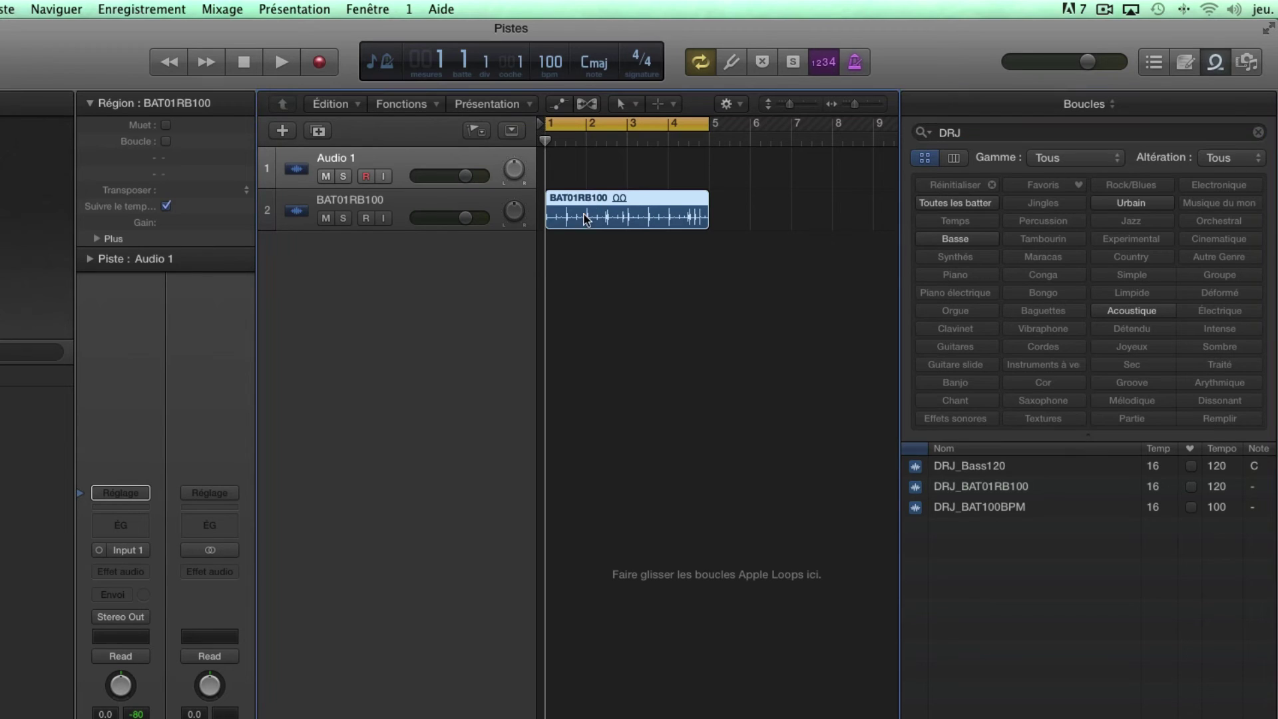
{"action": "key", "text": "Delete"}
{"action": "left_click", "coordinate": [426, 199]}
{"action": "key", "text": "Delete"}
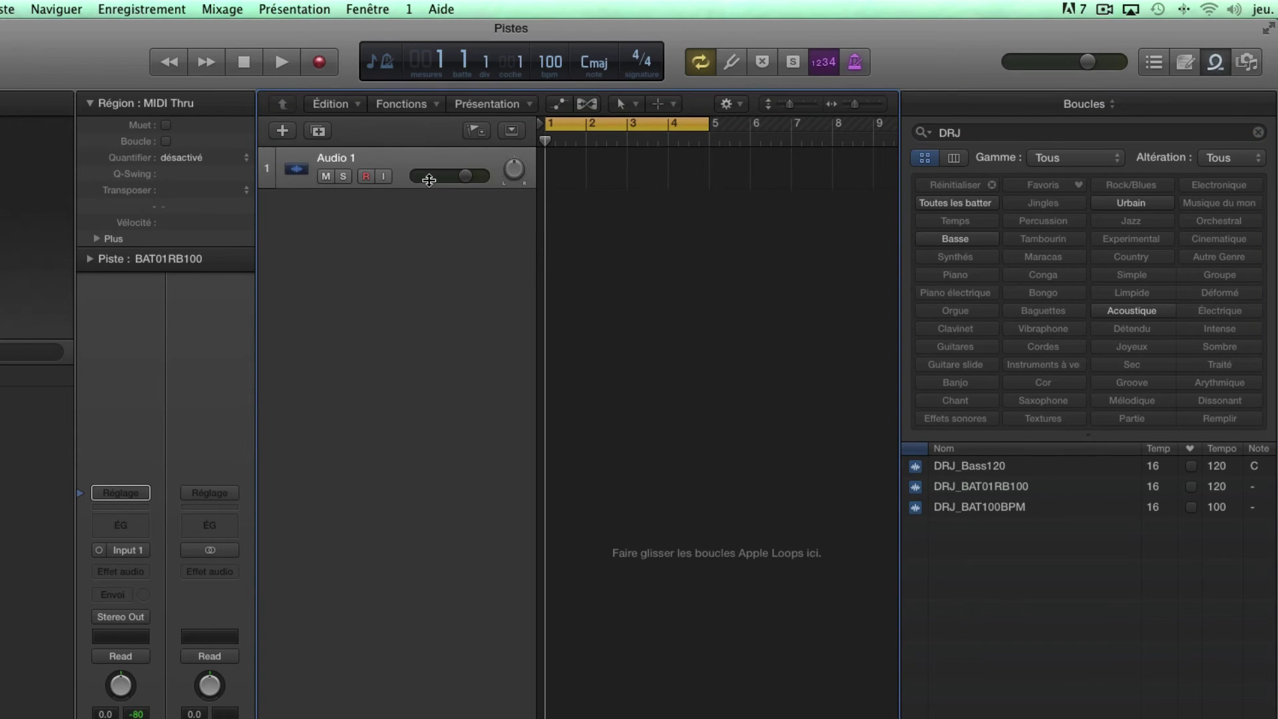
{"action": "key", "text": "alt+super+n"}
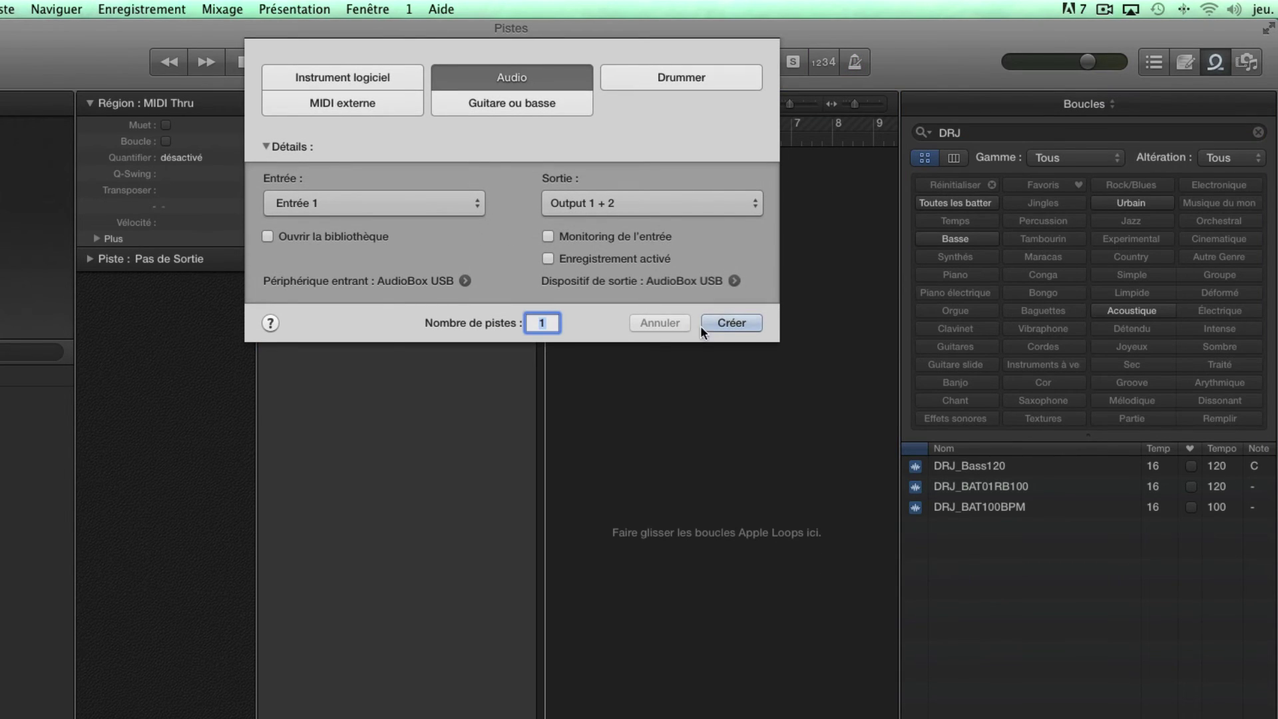
{"action": "left_click", "coordinate": [724, 327]}
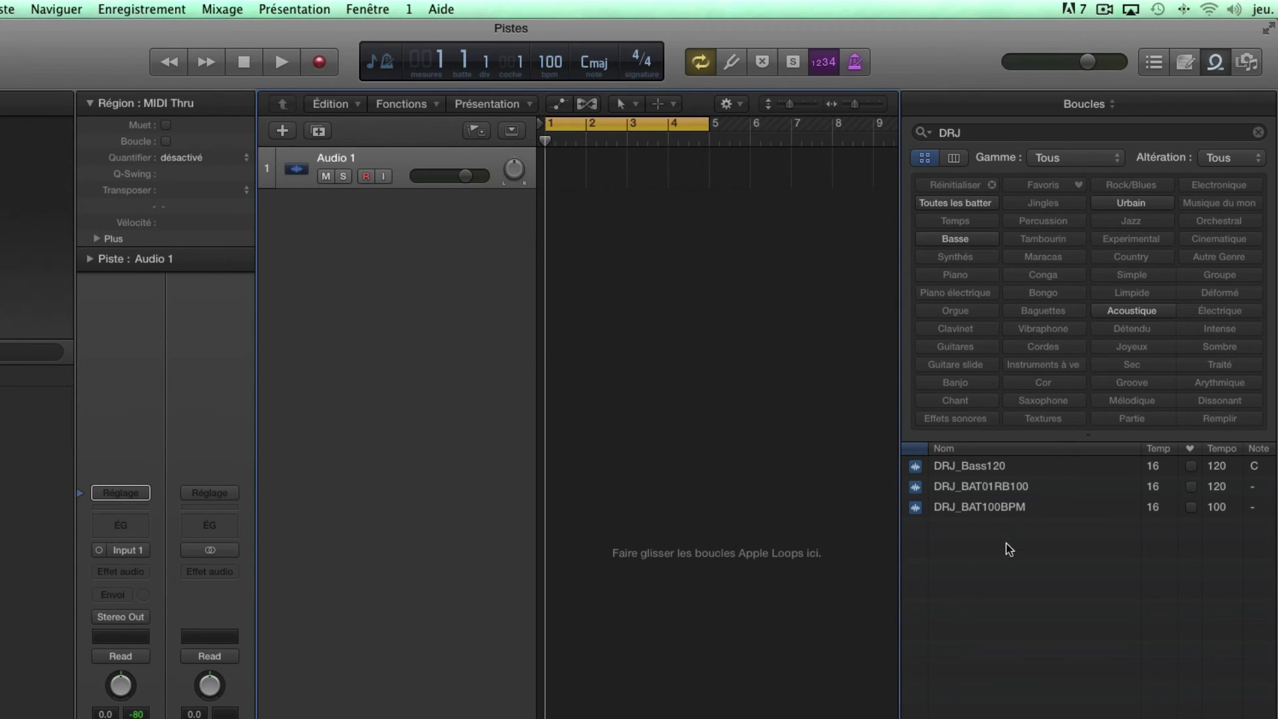
Step: Audition the loops DRJ_Bass120, DRJ_BAT01RB100 and DRJ_BAT100BPM in the loop browser
{"action": "left_click", "coordinate": [974, 467]}
{"action": "left_click", "coordinate": [967, 490]}
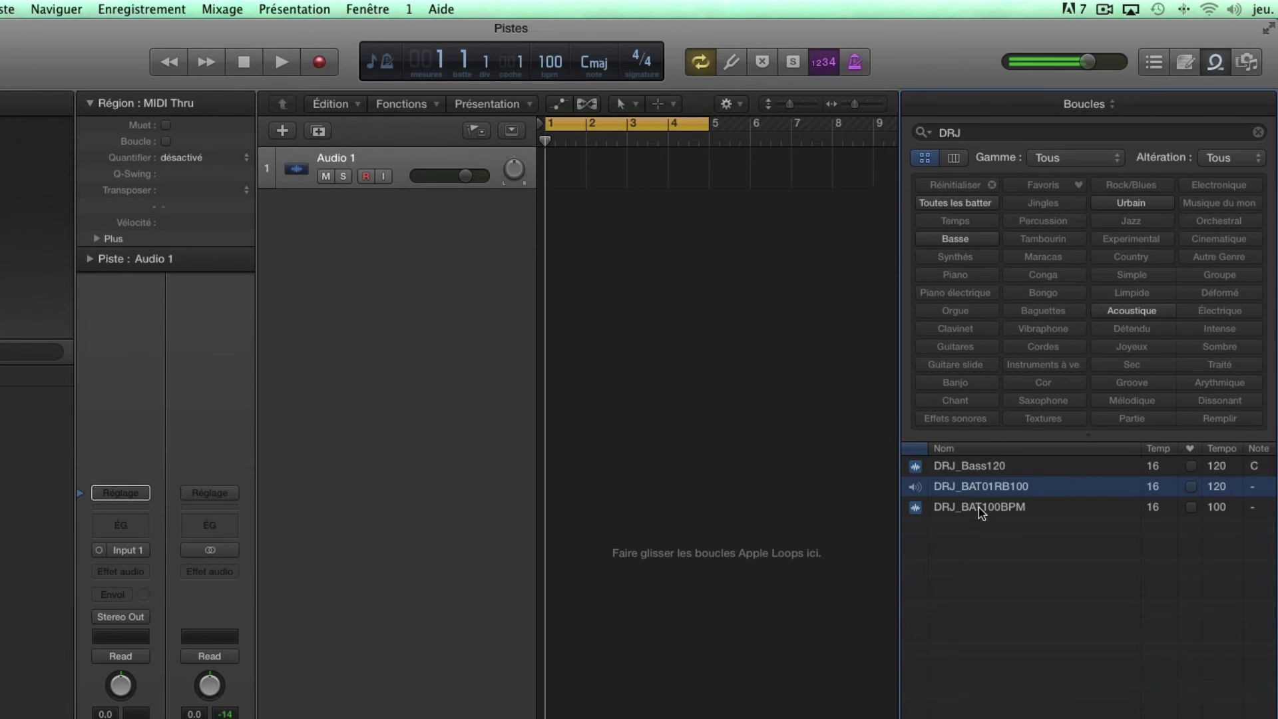
{"action": "left_click", "coordinate": [970, 509]}
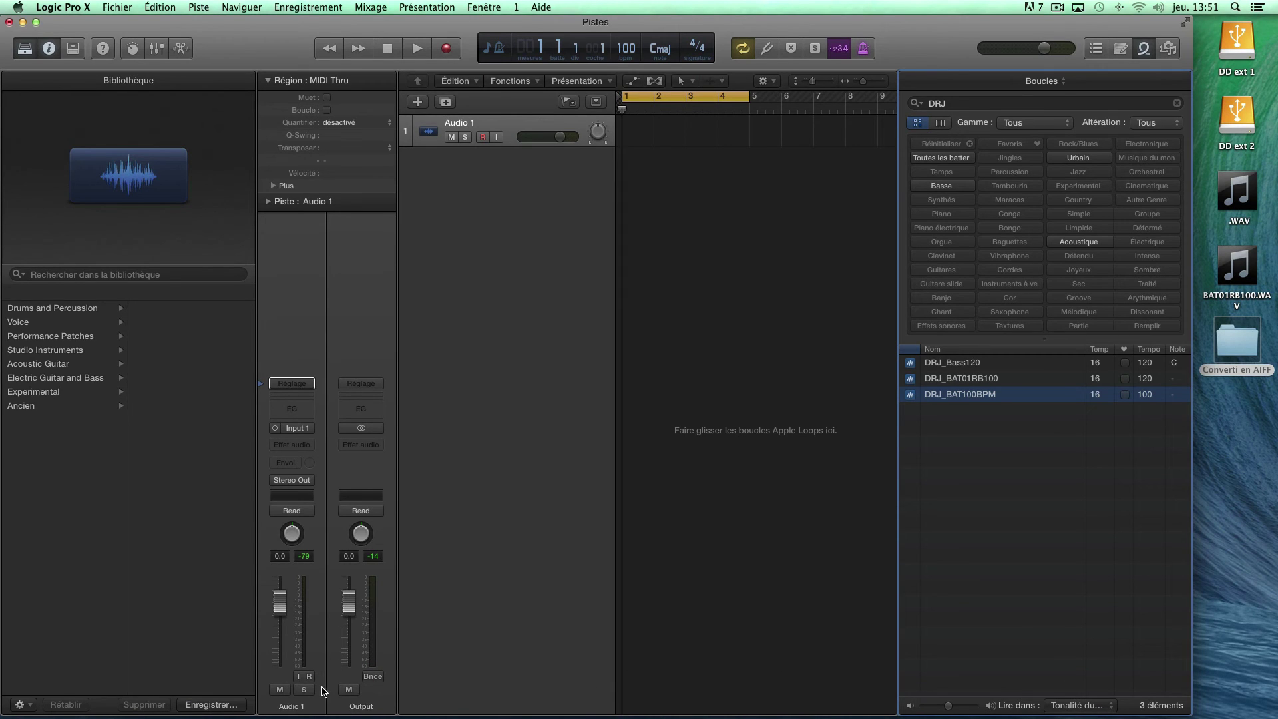
Step: Switch to the Finder, show Macintosh HD's contents as icons and open the user's home folder
{"action": "left_click", "coordinate": [207, 696]}
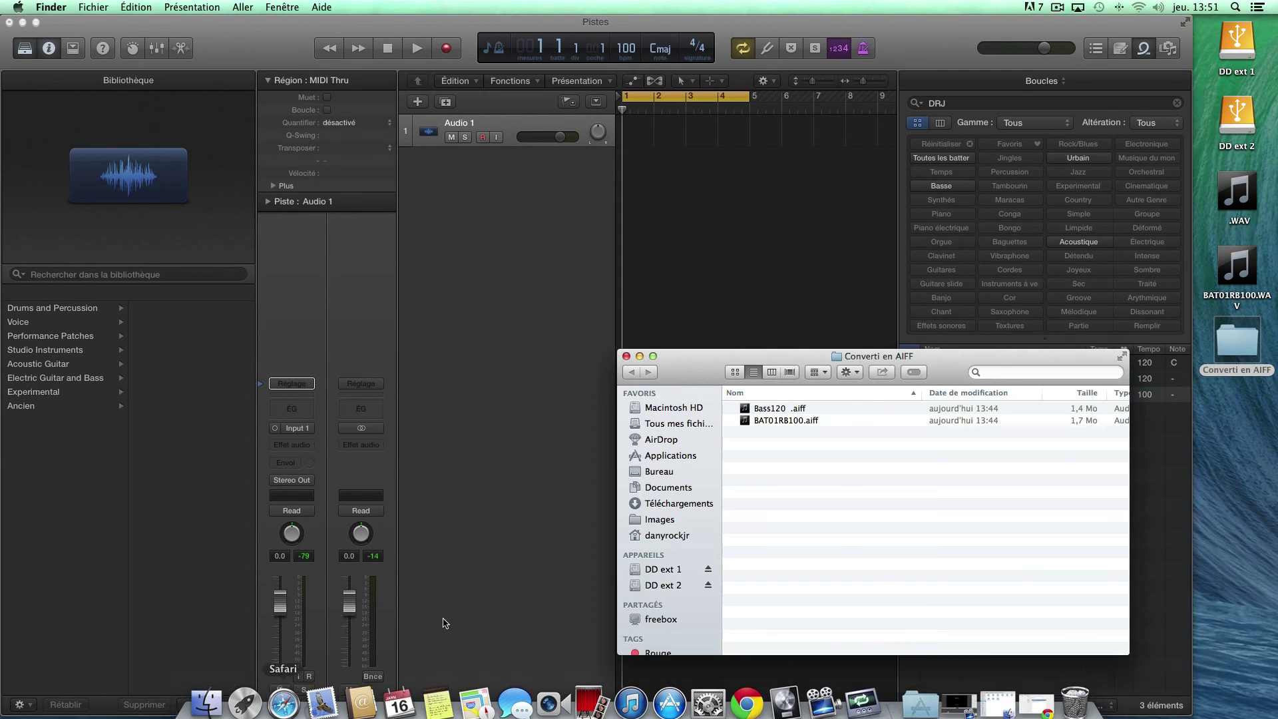
{"action": "left_click_drag", "start_coordinate": [941, 373], "coordinate": [622, 225]}
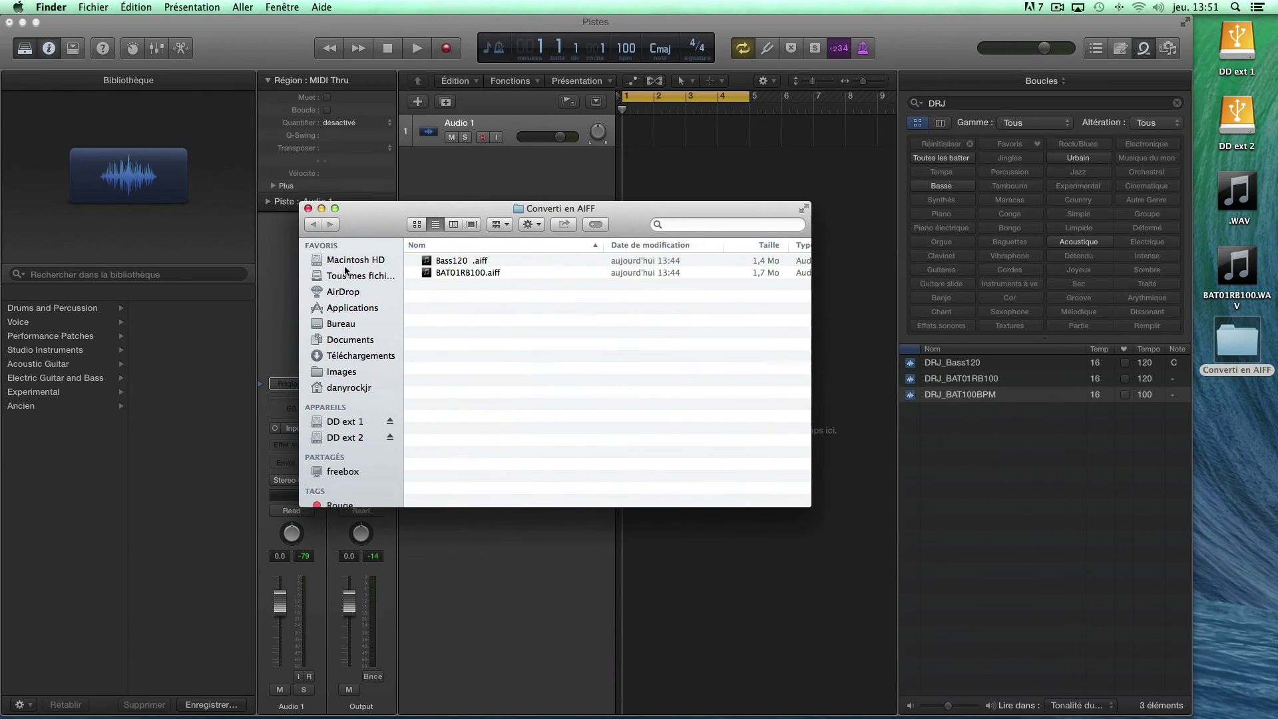
{"action": "left_click", "coordinate": [349, 261]}
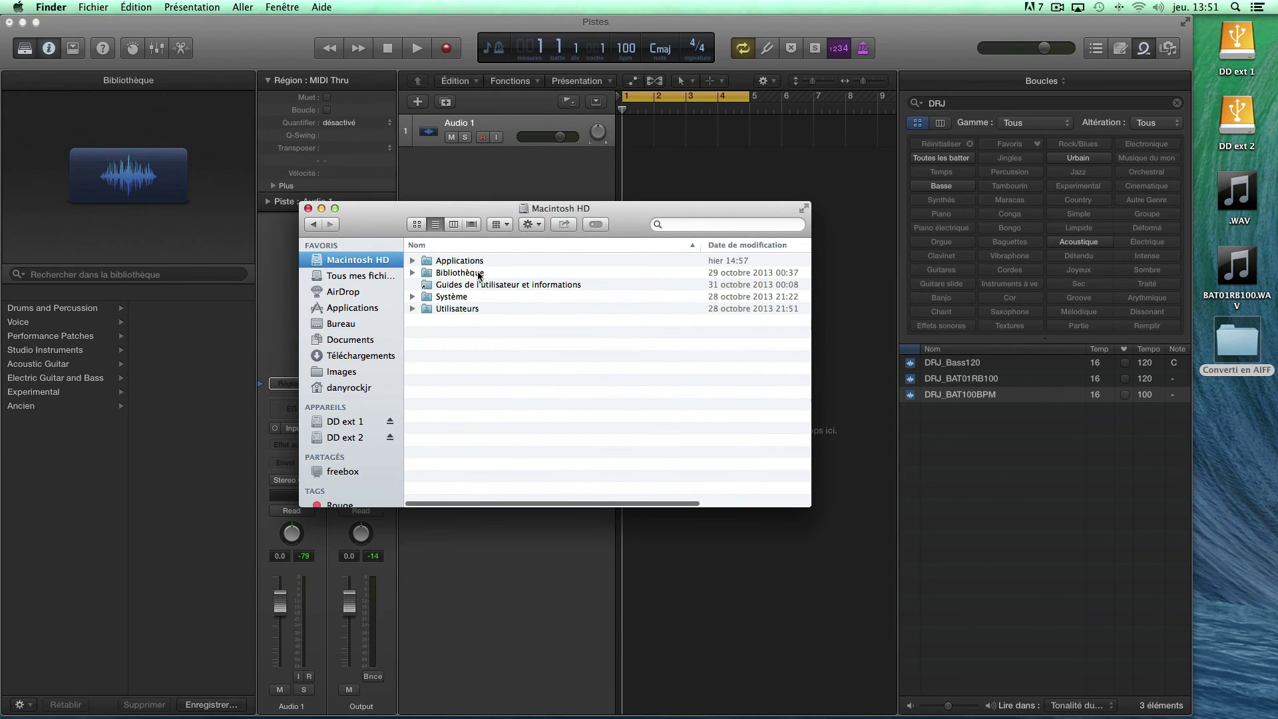
{"action": "left_click", "coordinate": [416, 225]}
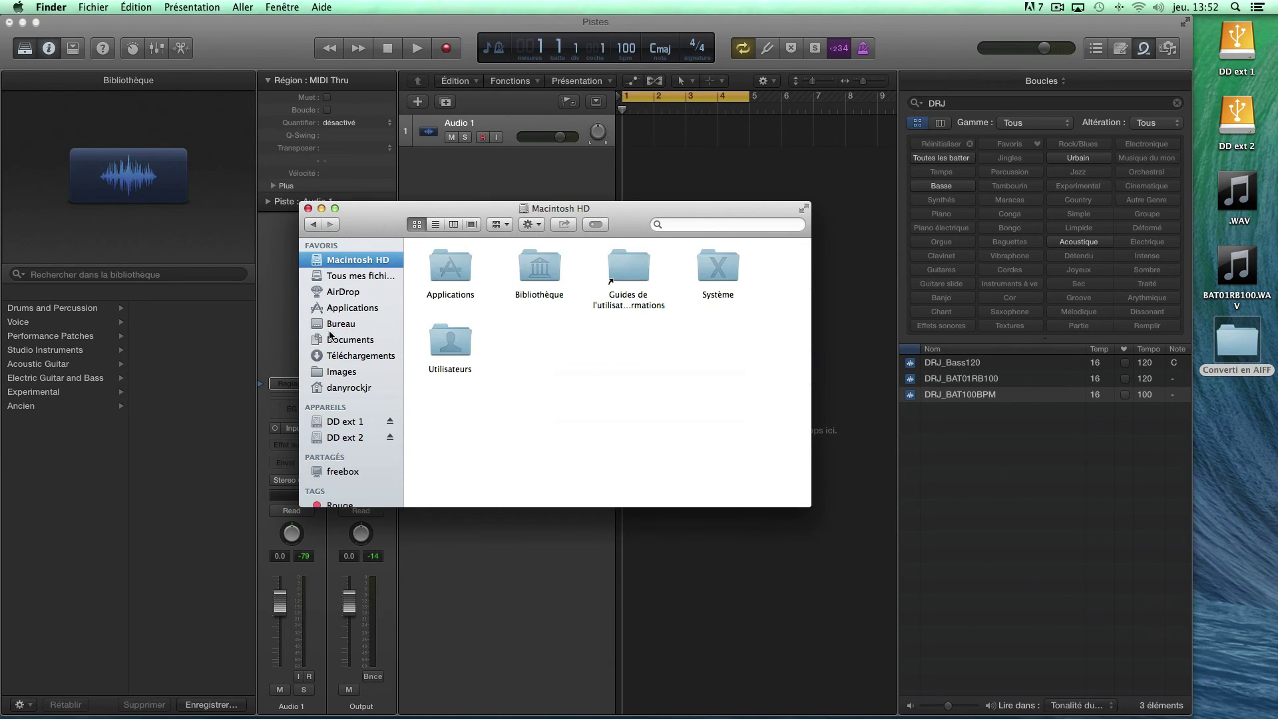
{"action": "left_click", "coordinate": [318, 392]}
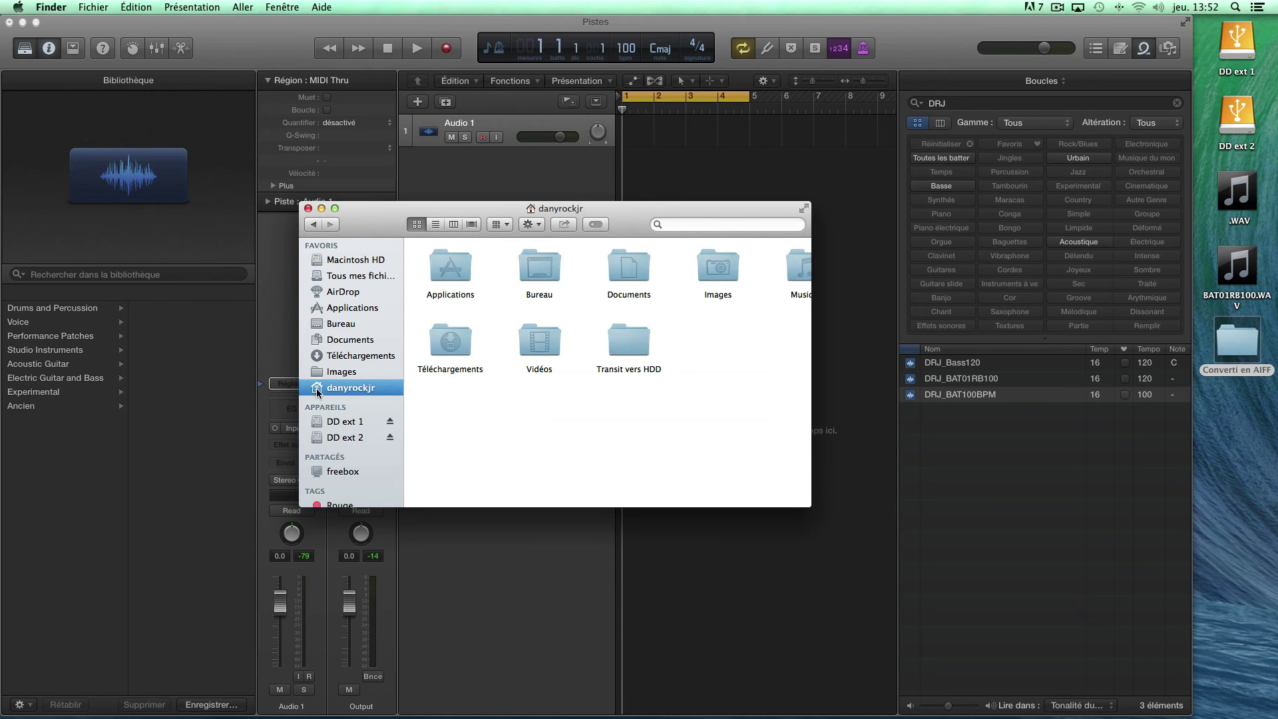
Step: Reveal and open the hidden Bibliothèque folder of the user account
{"action": "left_click", "coordinate": [244, 8]}
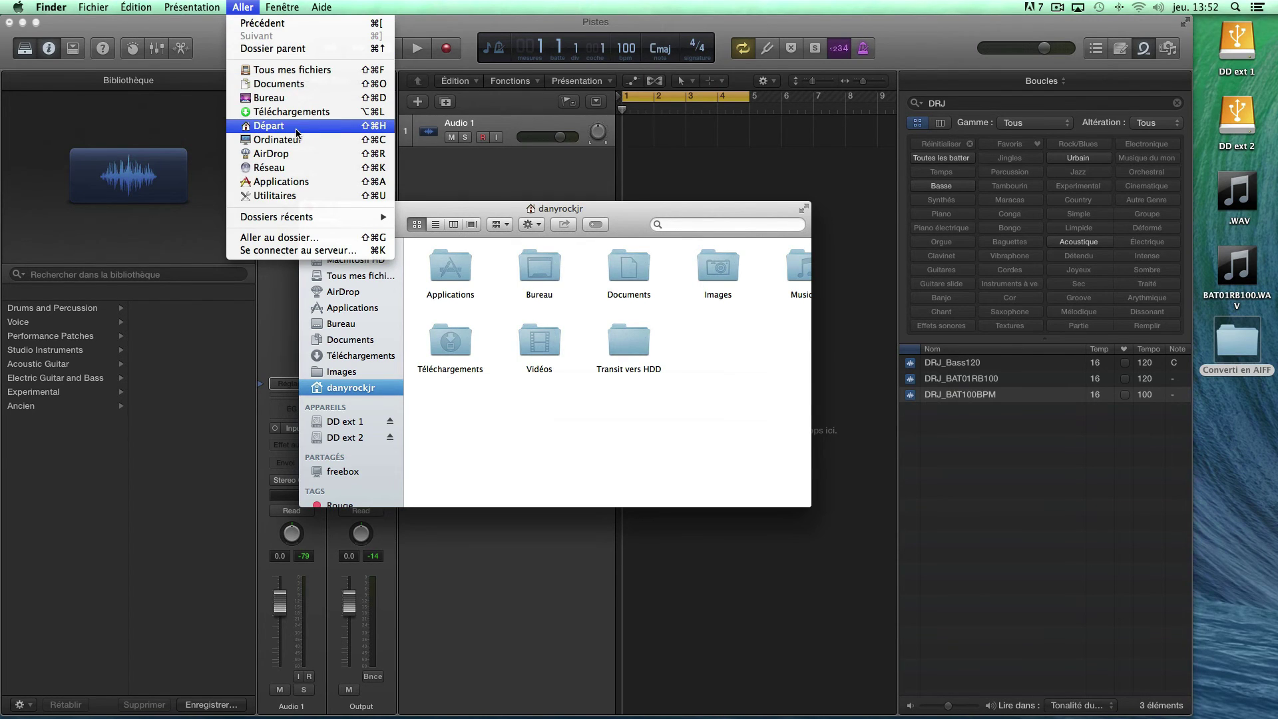
{"action": "key", "text": "alt"}
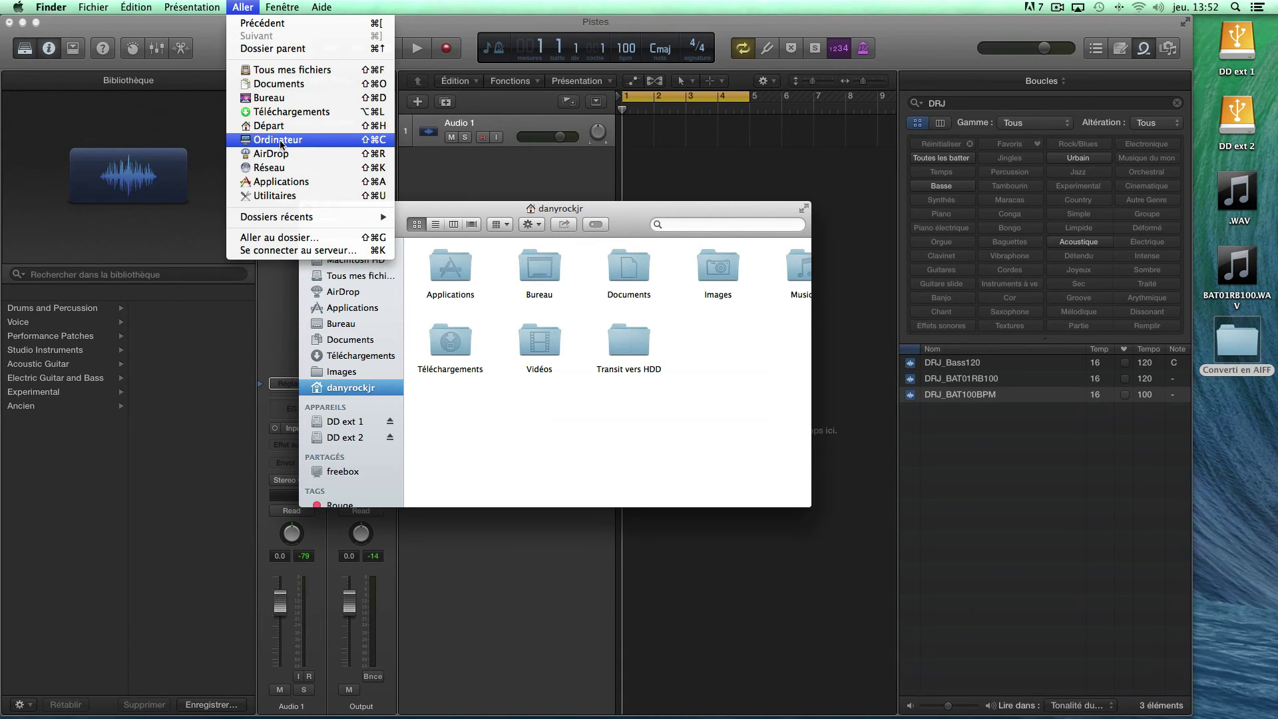
{"action": "key", "text": "alt"}
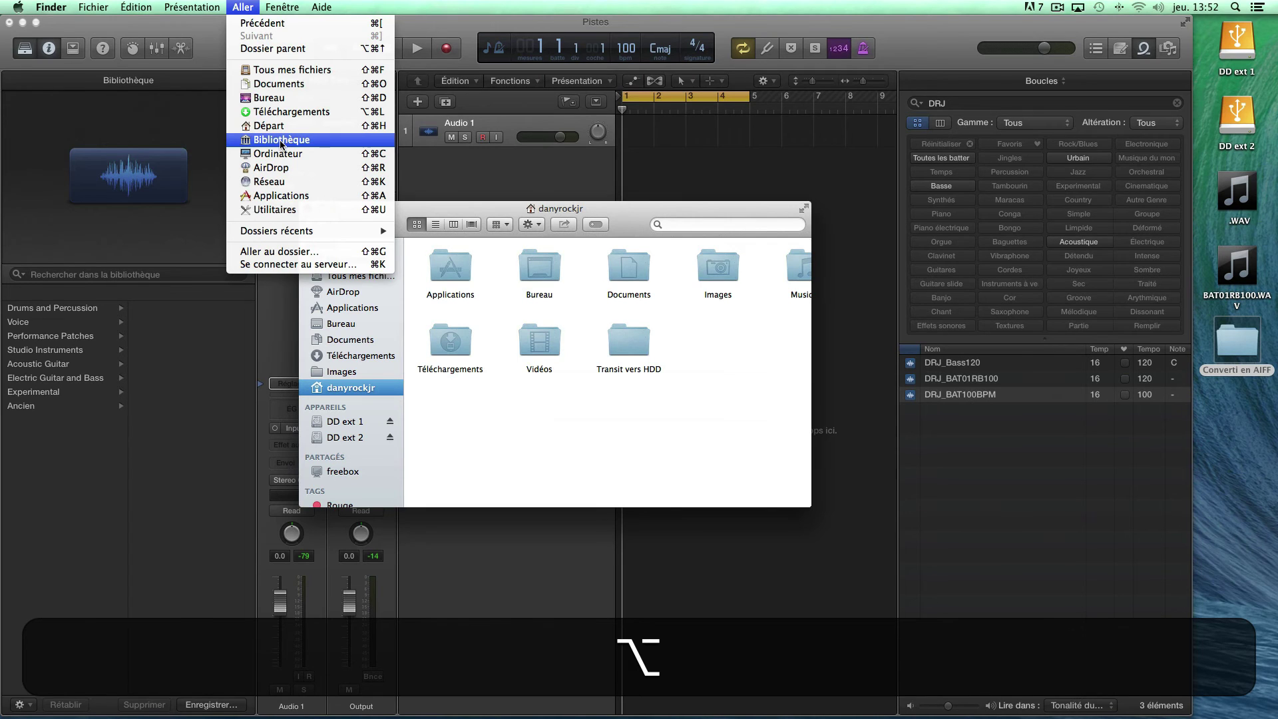
{"action": "left_click", "coordinate": [280, 141]}
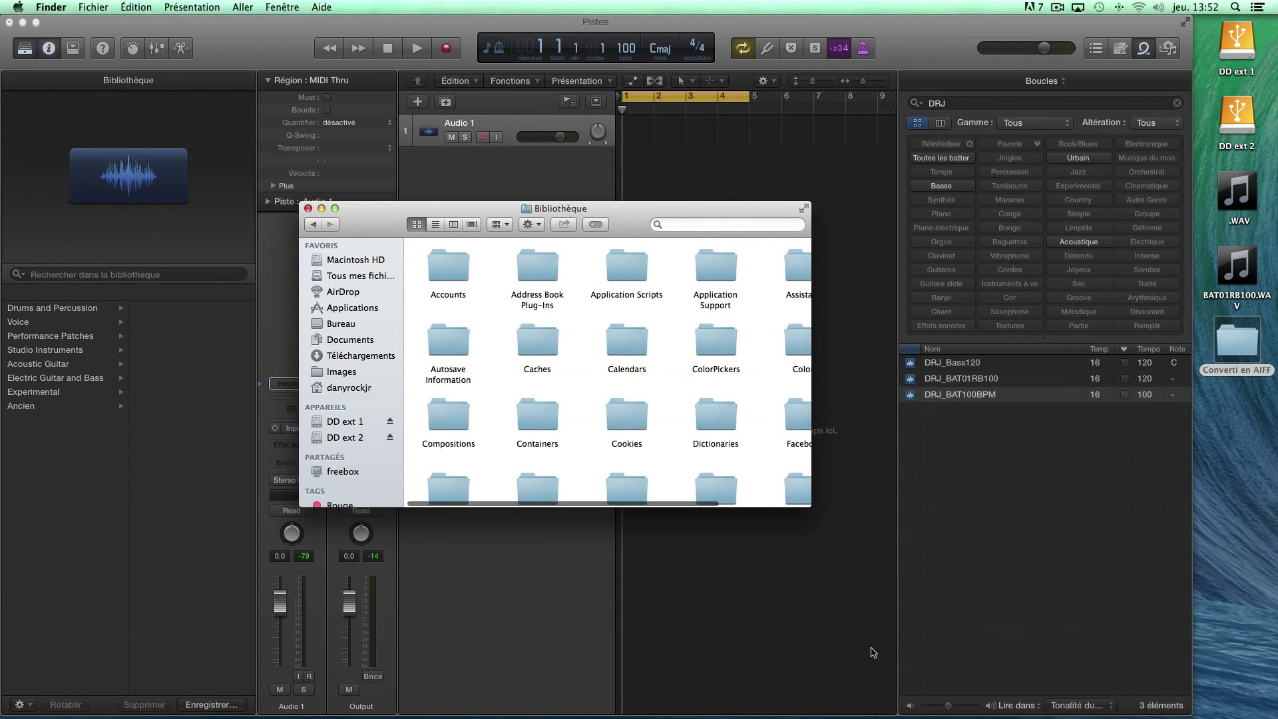
Step: Enlarge the Finder window and open the SingleFiles folder inside Audio, Apple Loops, User Loops
{"action": "left_click_drag", "start_coordinate": [810, 506], "coordinate": [959, 621]}
{"action": "left_click", "coordinate": [893, 273]}
{"action": "double_click", "coordinate": [894, 273]}
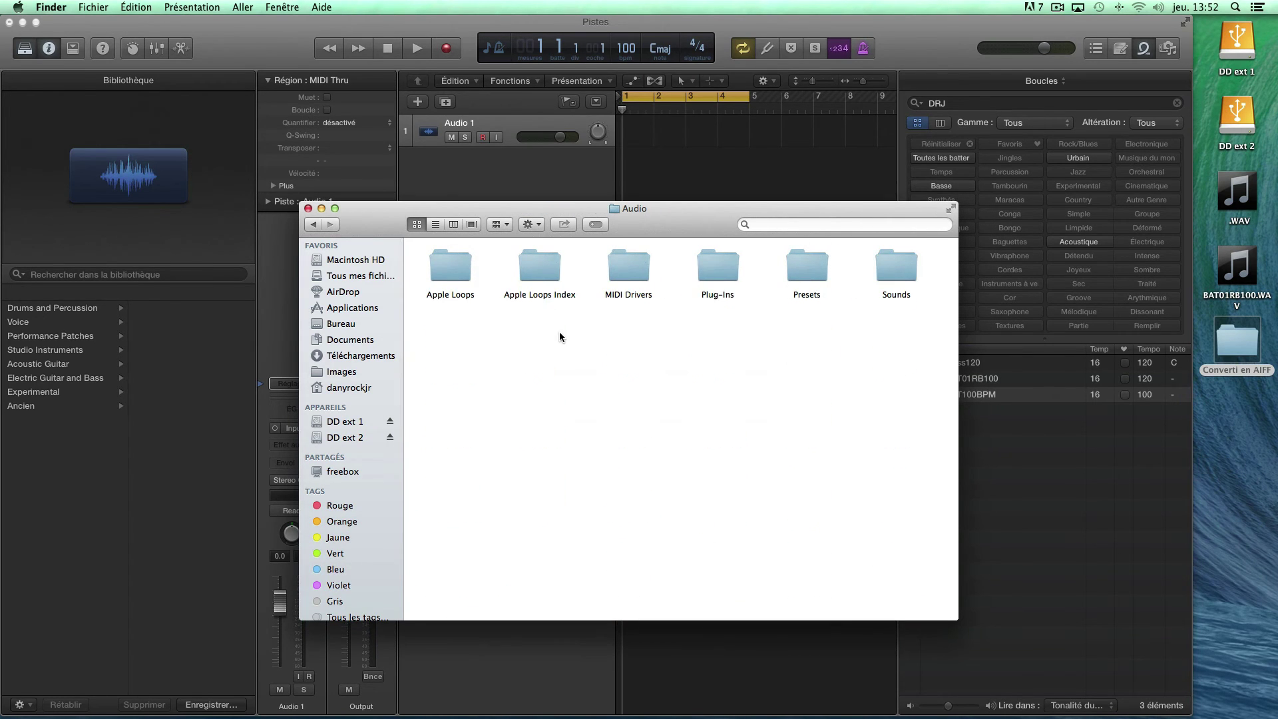
{"action": "double_click", "coordinate": [466, 278]}
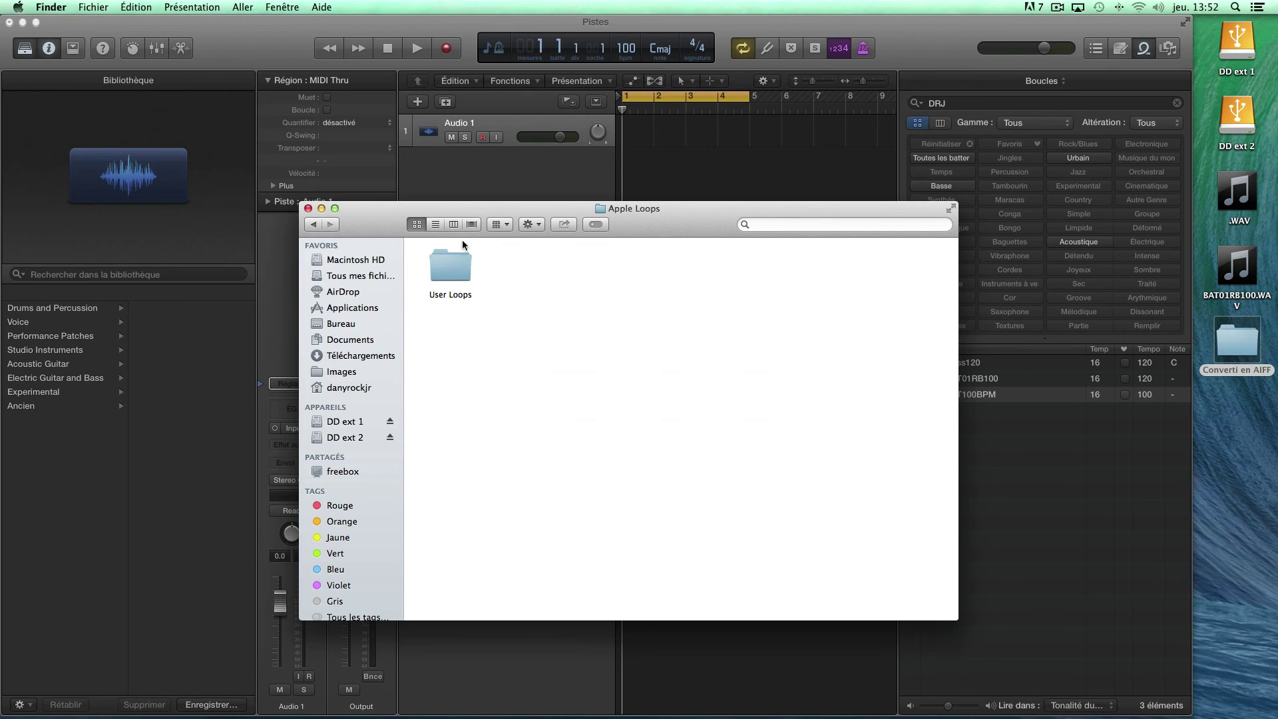
{"action": "left_click", "coordinate": [450, 273]}
{"action": "double_click", "coordinate": [451, 273]}
{"action": "double_click", "coordinate": [456, 276]}
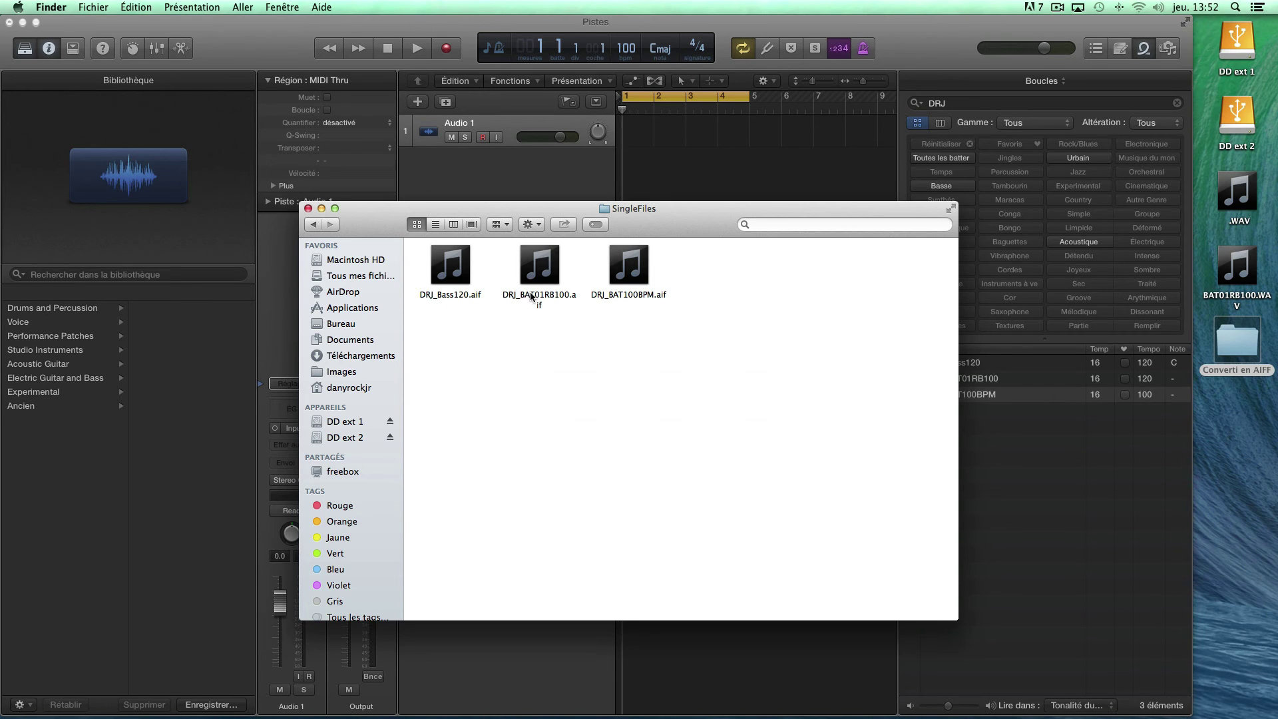
Step: Move DRJ_BAT01RB100.aif from the SingleFiles folder to the trash and minimize the Finder window
{"action": "mouse_move", "coordinate": [557, 285]}
{"action": "left_click_drag", "start_coordinate": [644, 226], "coordinate": [547, 182]}
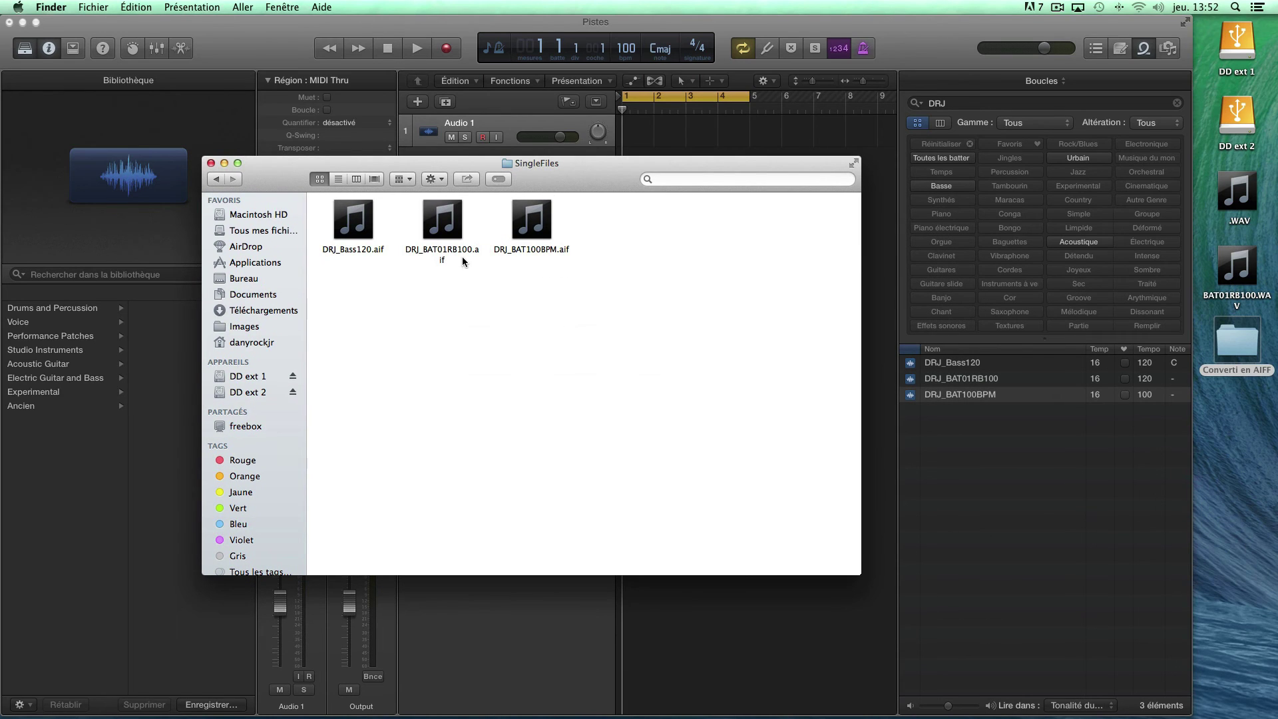
{"action": "mouse_move", "coordinate": [458, 223]}
{"action": "left_click", "coordinate": [456, 208]}
{"action": "right_click", "coordinate": [455, 206]}
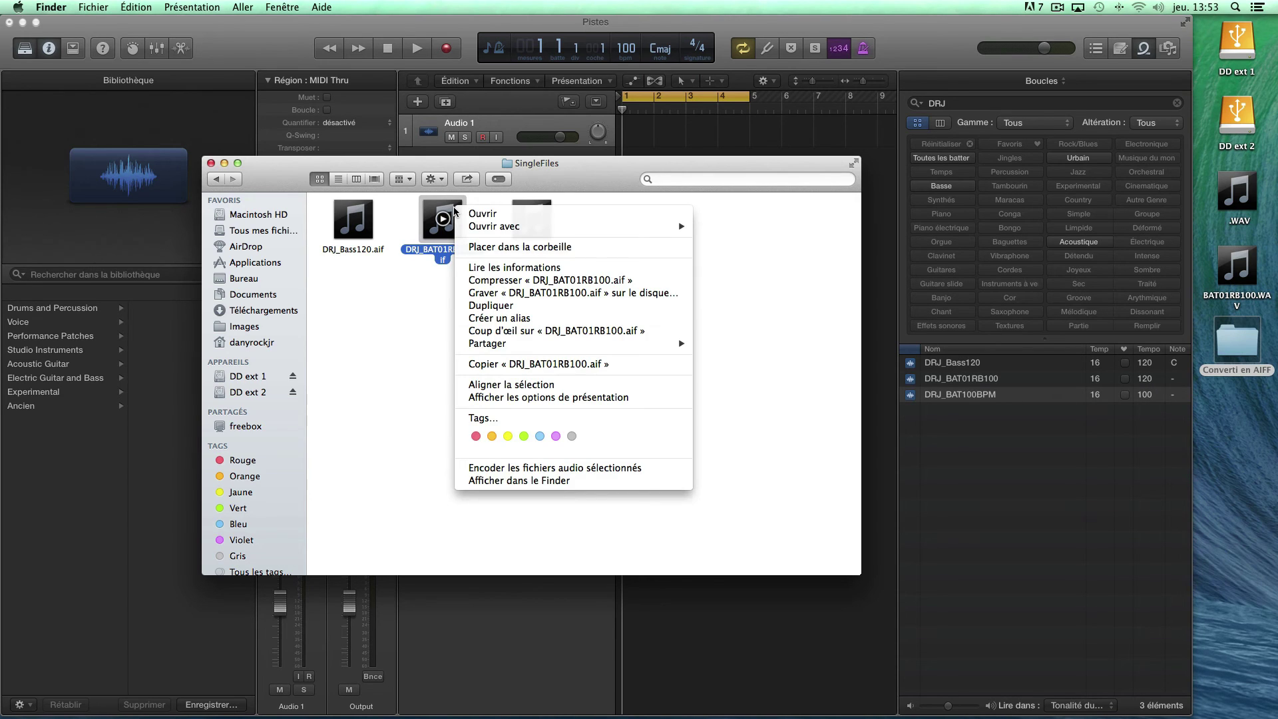
{"action": "left_click", "coordinate": [482, 247]}
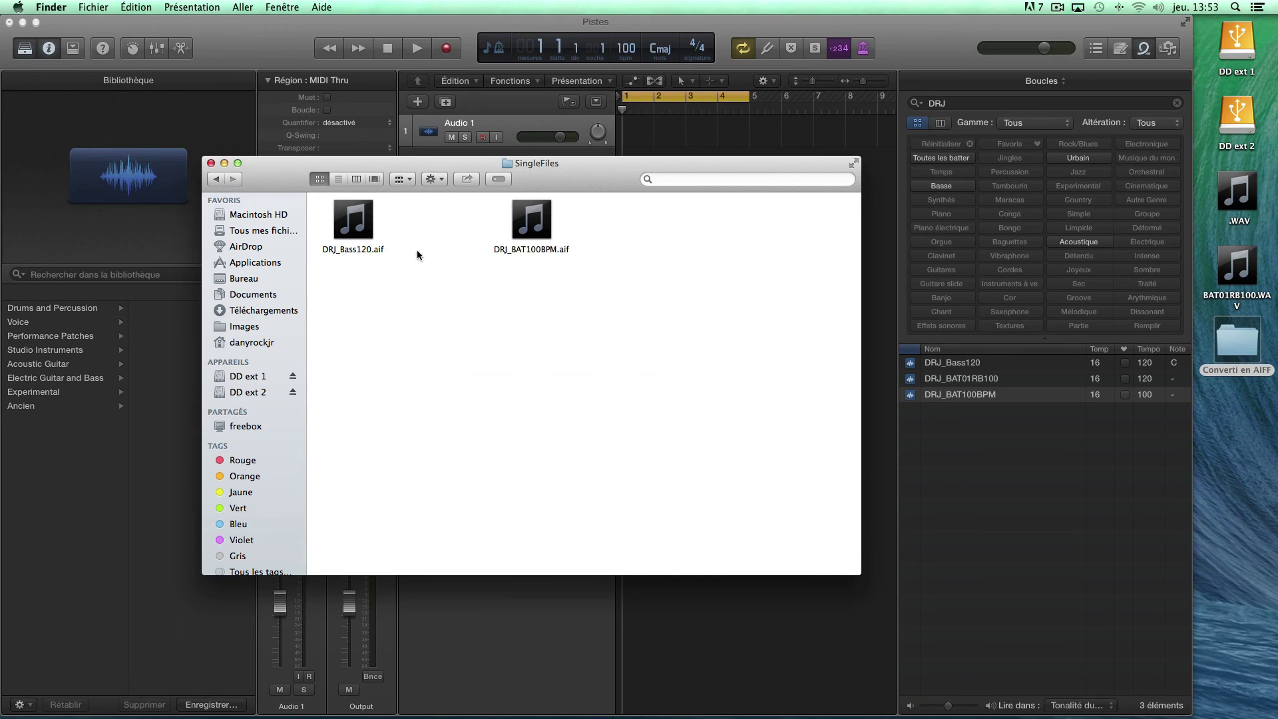
{"action": "left_click", "coordinate": [217, 179]}
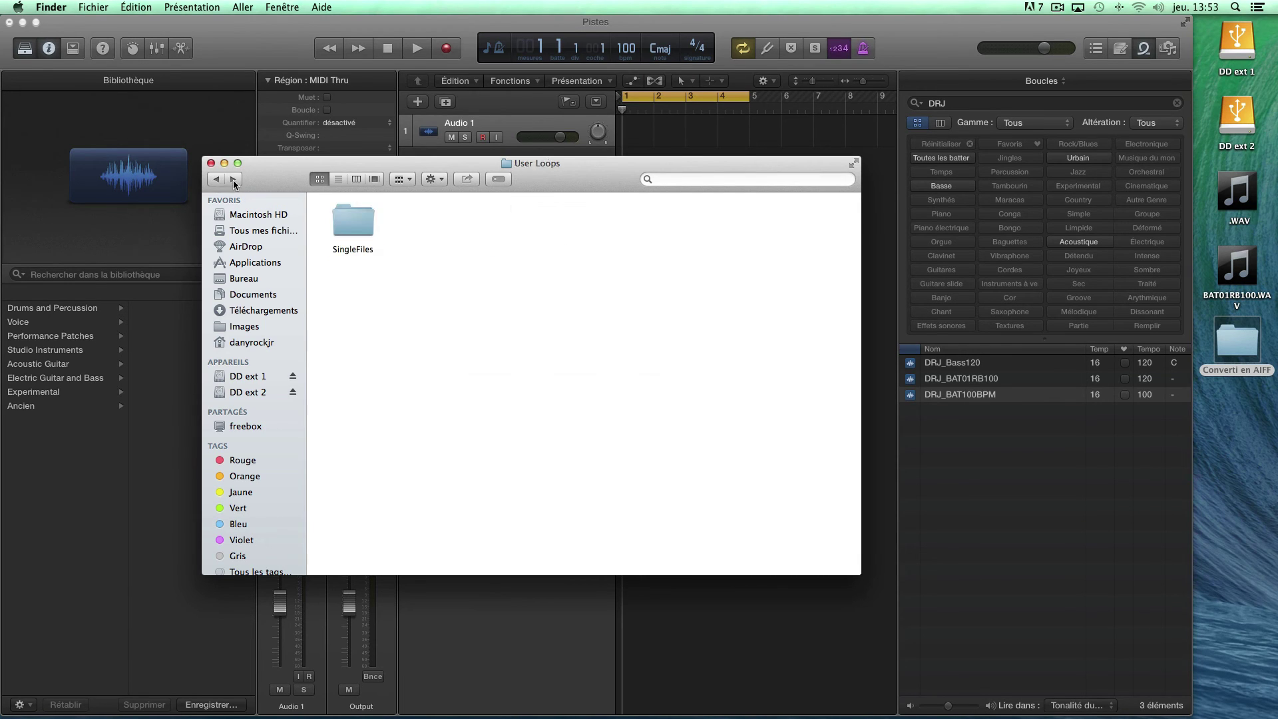
{"action": "left_click", "coordinate": [234, 179]}
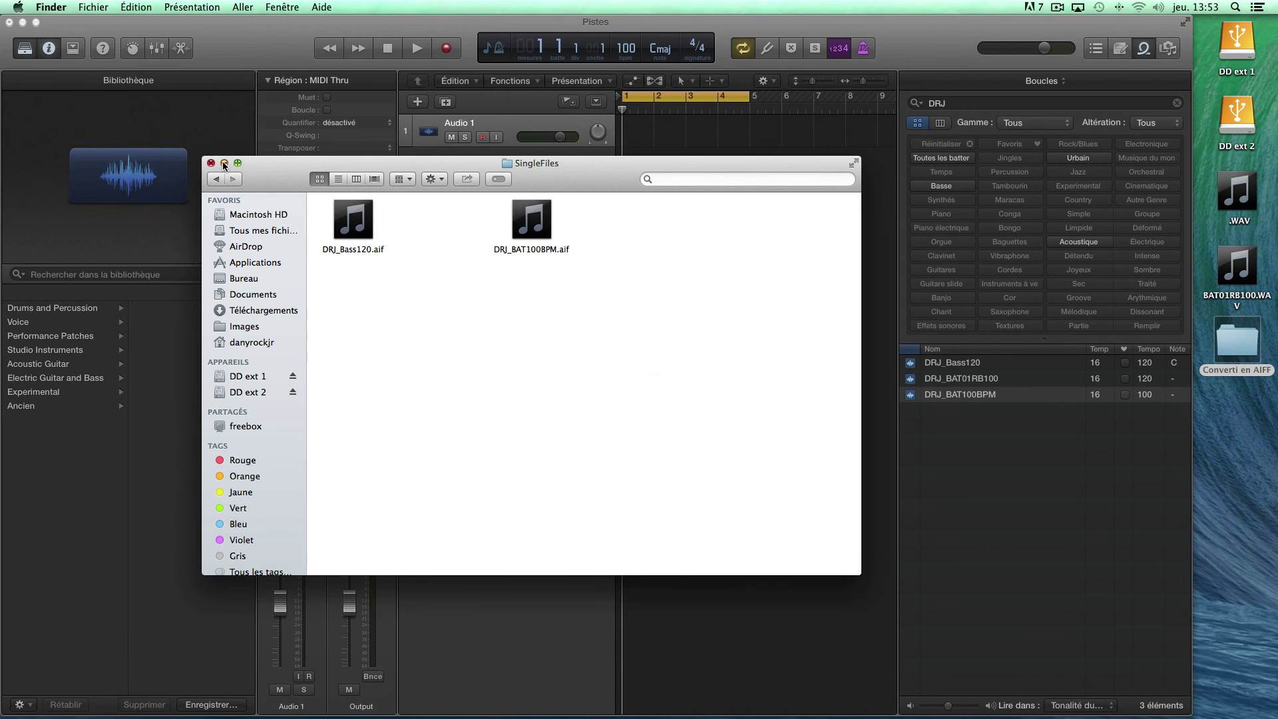
{"action": "left_click", "coordinate": [224, 165]}
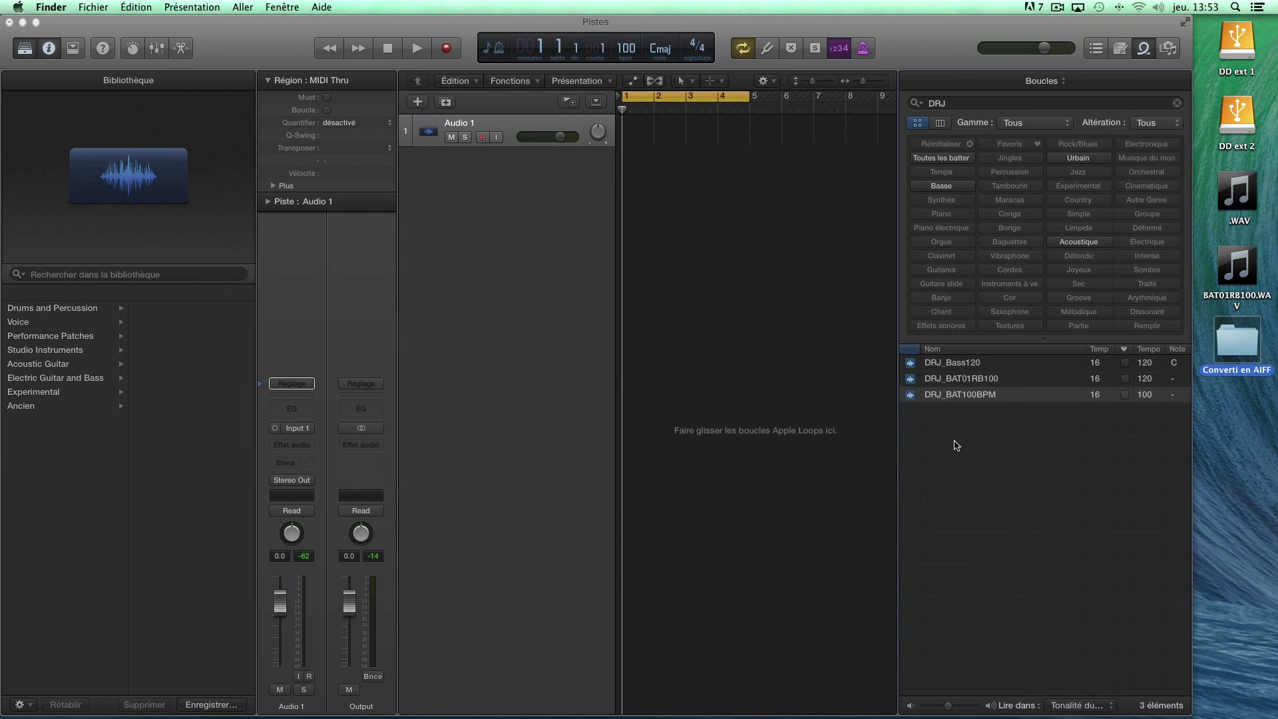
Step: Search Logic Pro X's loop browser for DRJ and check the entry of the trashed DRJ_BAT01RB100 loop
{"action": "left_click", "coordinate": [954, 106]}
{"action": "type", "text": "DRJ"}
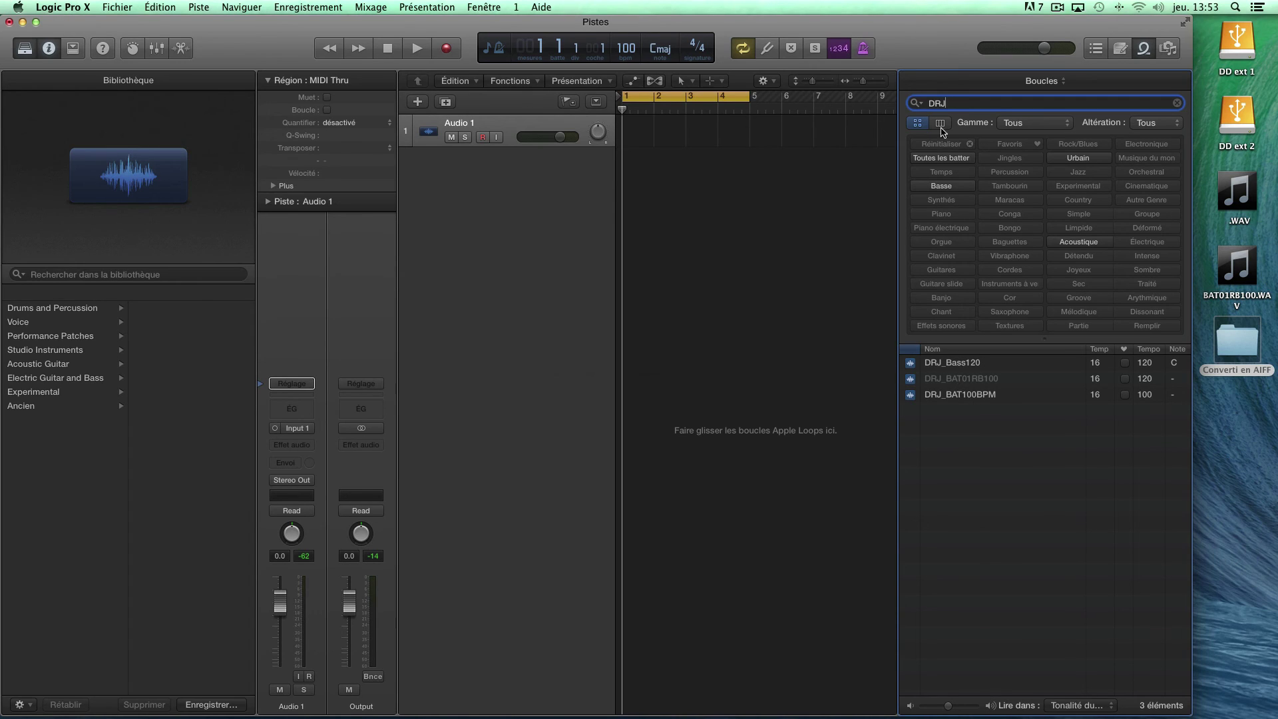
{"action": "left_click", "coordinate": [952, 381]}
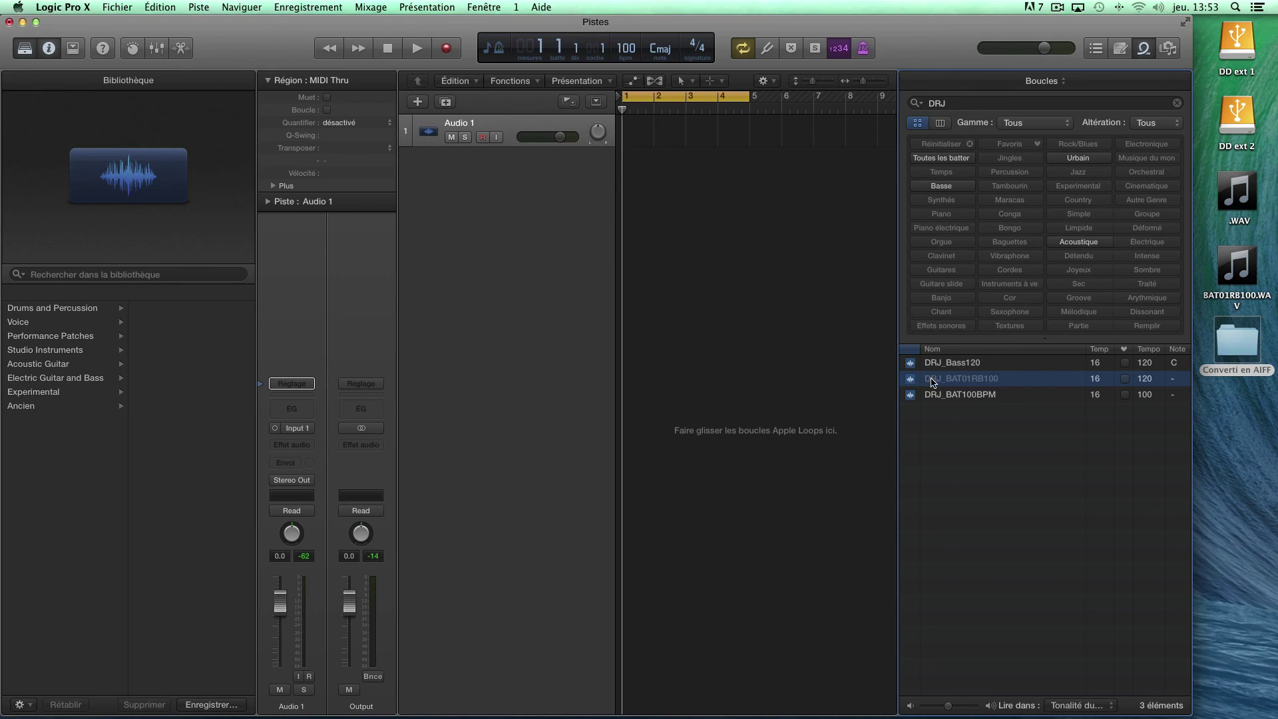
Step: Reindex all loops in the loop browser and search for DRJ again
{"action": "left_click", "coordinate": [1039, 84]}
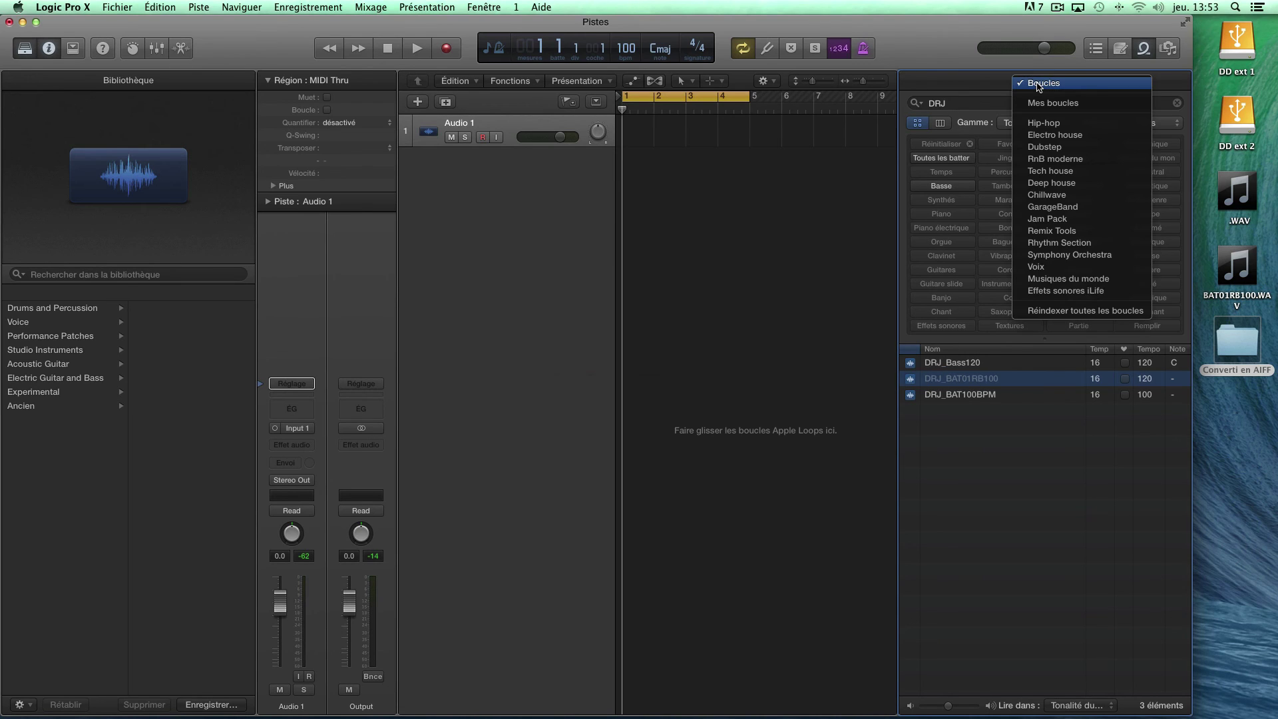
{"action": "left_click", "coordinate": [1080, 312]}
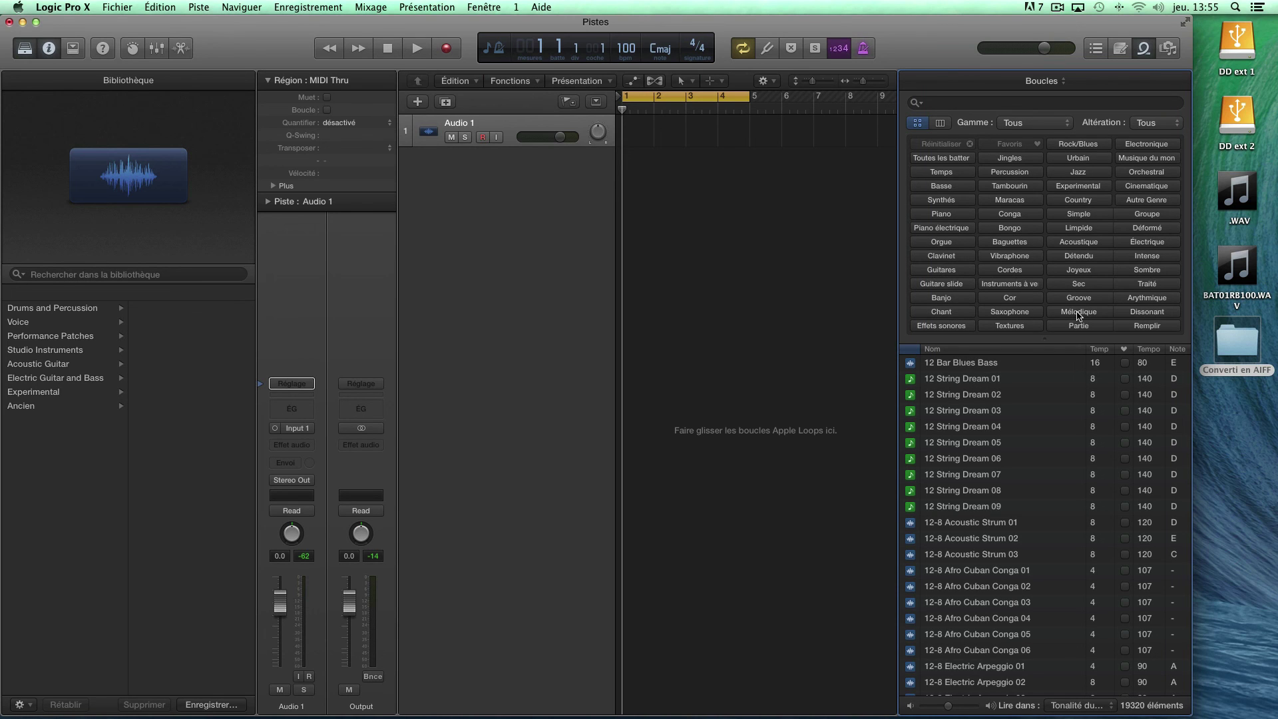
{"action": "left_click", "coordinate": [940, 101]}
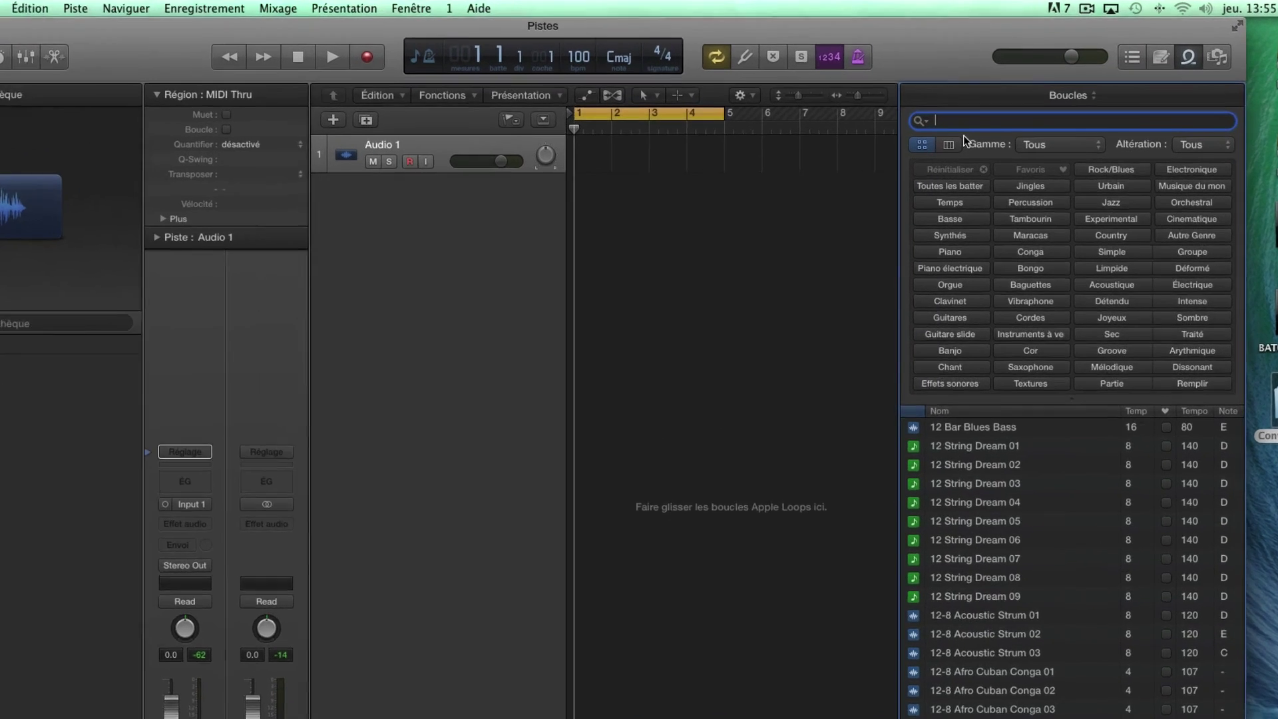
{"action": "type", "text": "DRJ"}
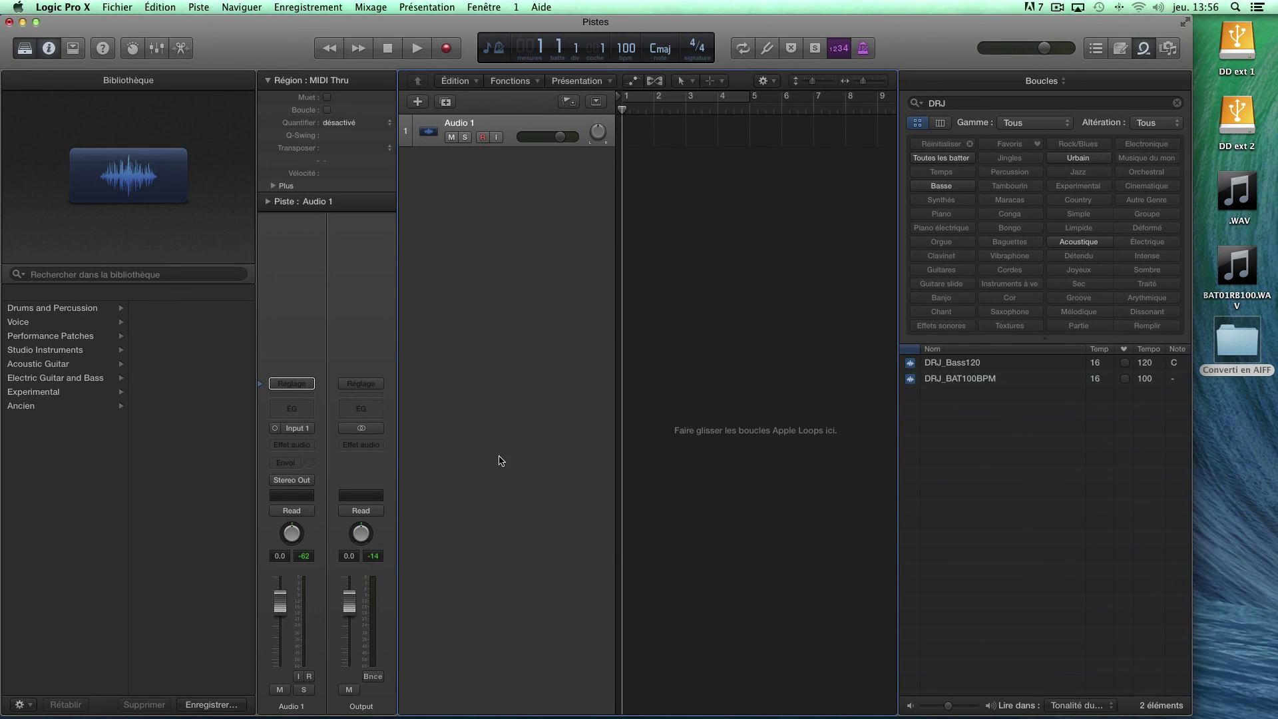
Step: Quit Logic Pro X without saving the untitled project and launch Ableton Live 9 Suite
{"action": "left_click", "coordinate": [58, 8]}
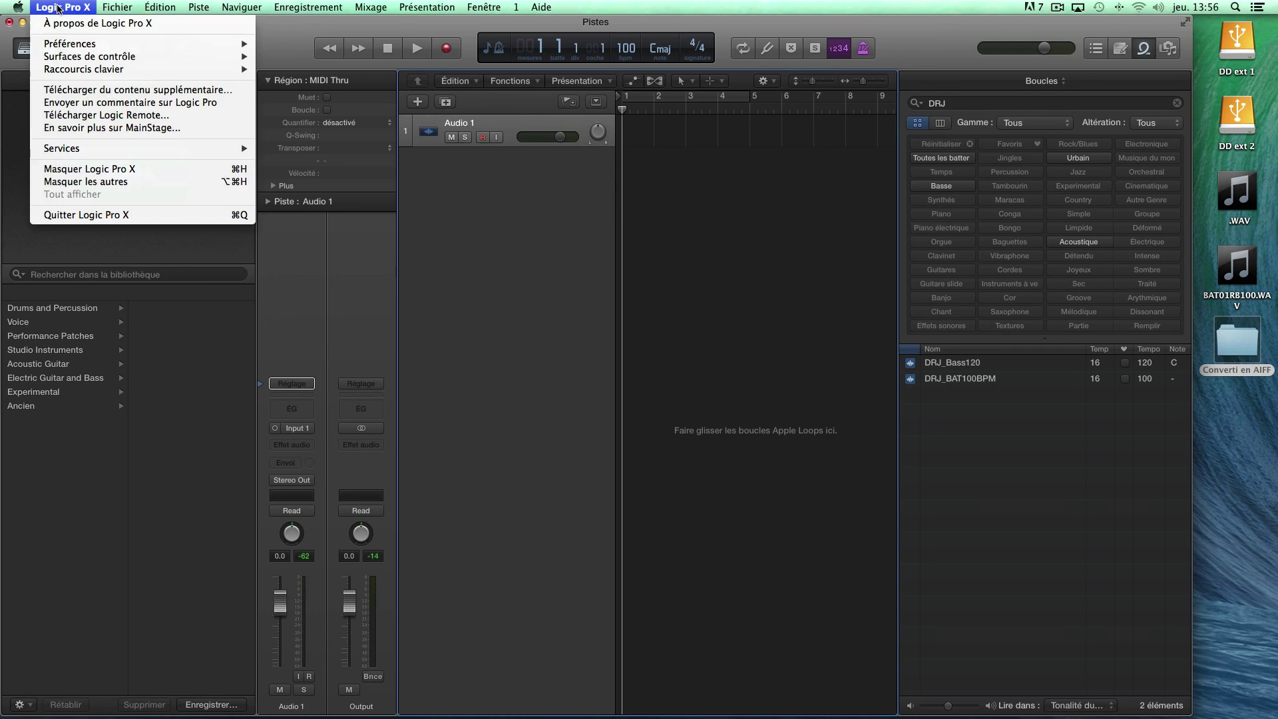
{"action": "left_click", "coordinate": [95, 215]}
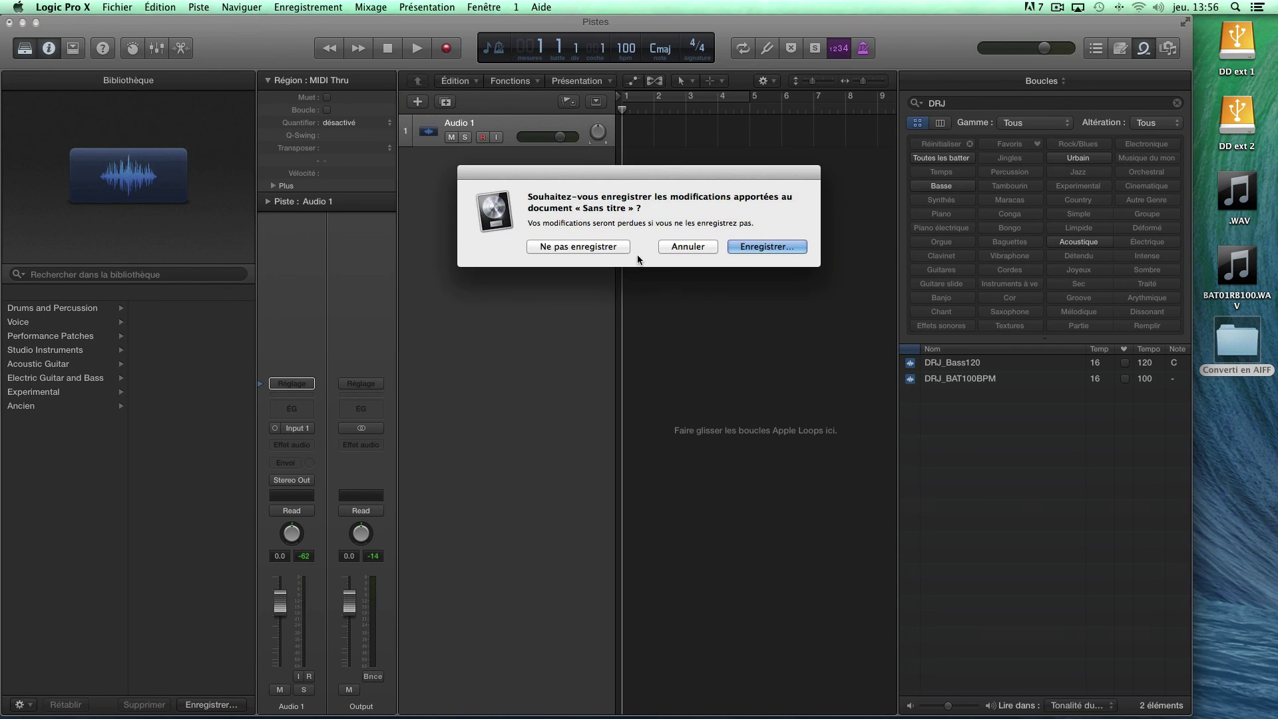
{"action": "left_click", "coordinate": [609, 247]}
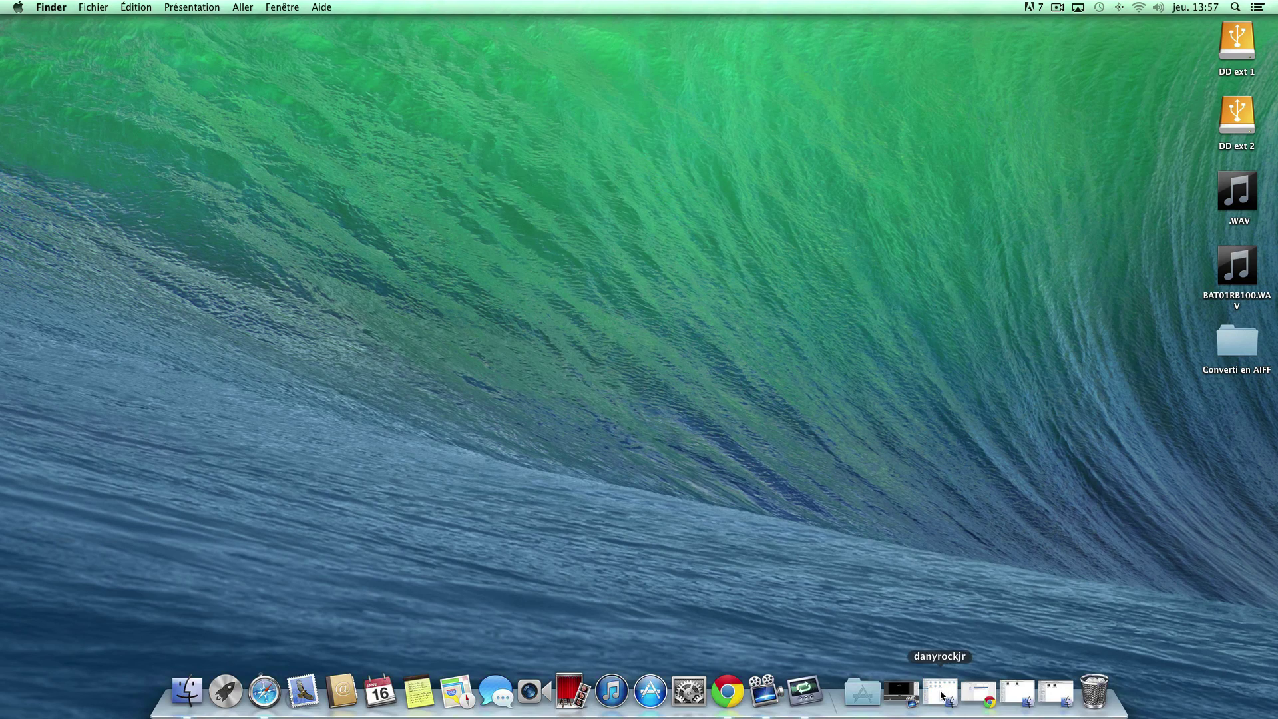
{"action": "left_click", "coordinate": [862, 692]}
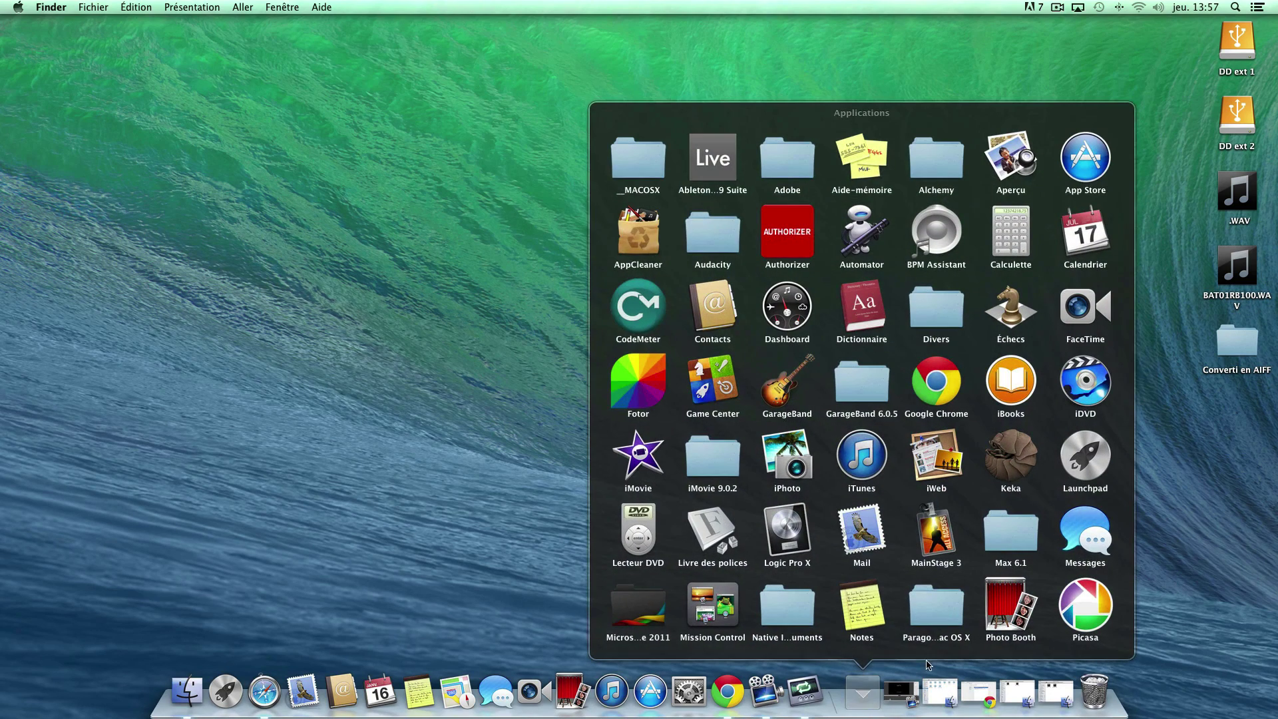
{"action": "left_click", "coordinate": [713, 168]}
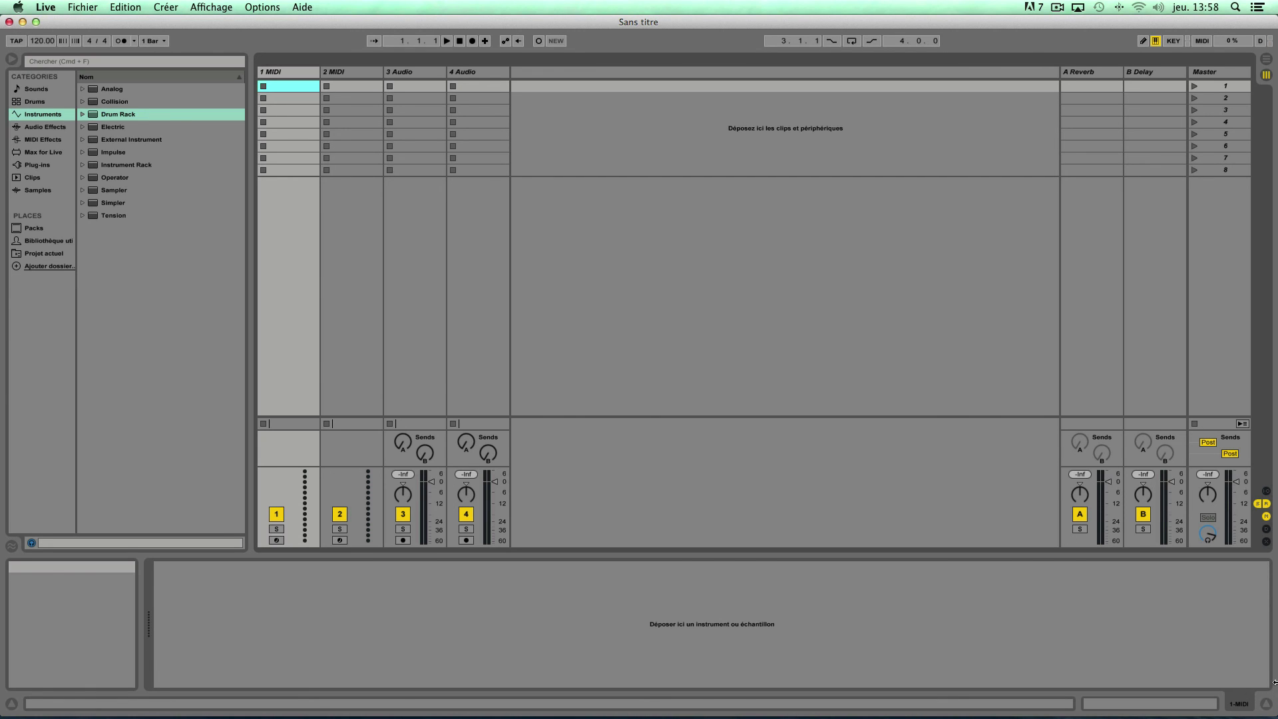
Step: Narrow the Live window to uncover the desktop files, open the Converti en AIFF folder and place its window over the session
{"action": "left_click_drag", "start_coordinate": [1273, 682], "coordinate": [1182, 683]}
{"action": "left_click", "coordinate": [1233, 350]}
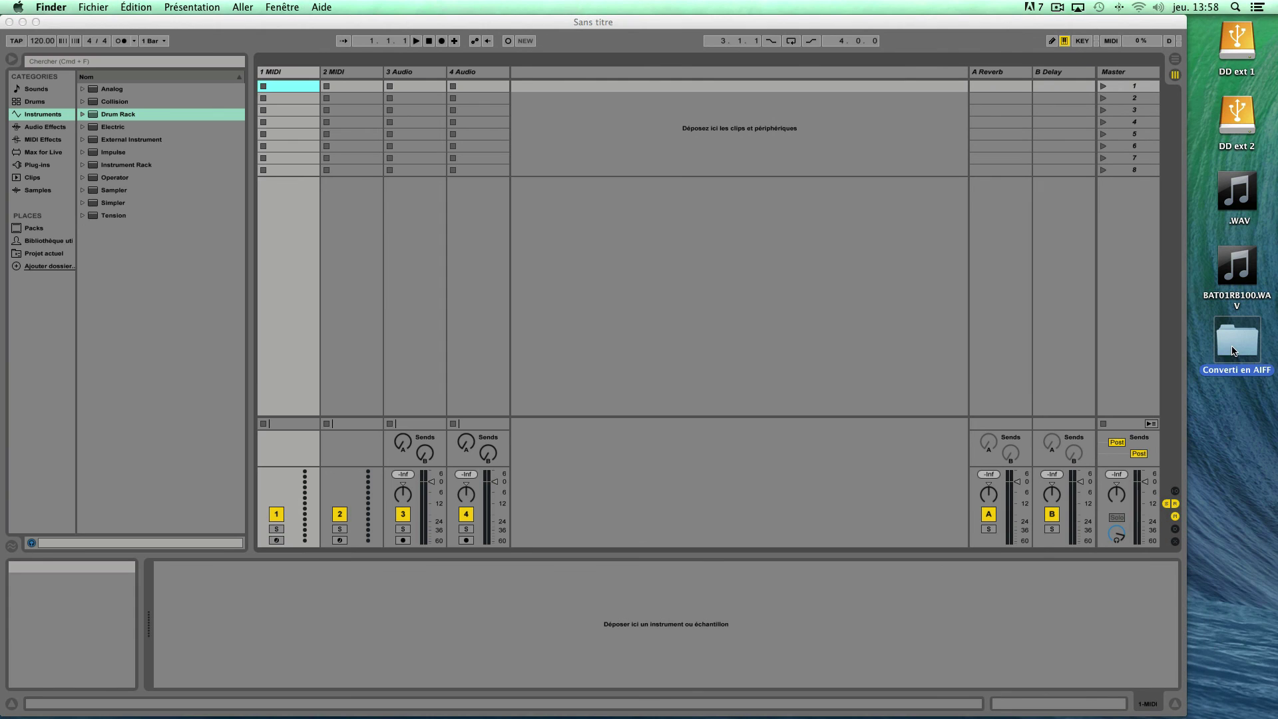
{"action": "double_click", "coordinate": [1233, 350]}
{"action": "left_click_drag", "start_coordinate": [614, 214], "coordinate": [894, 325]}
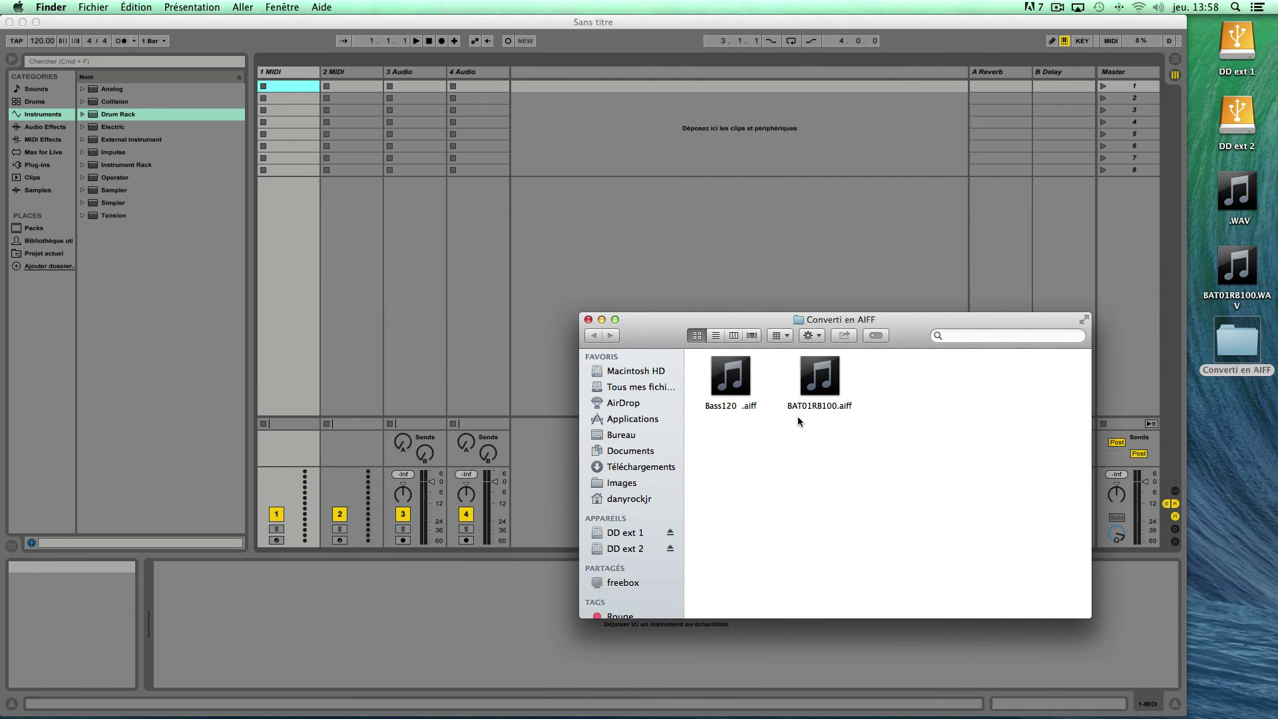
Step: Load BAT01RB100.aiff into the first clip slot of the 3 Audio track and launch the clip
{"action": "left_click_drag", "start_coordinate": [818, 376], "coordinate": [418, 102]}
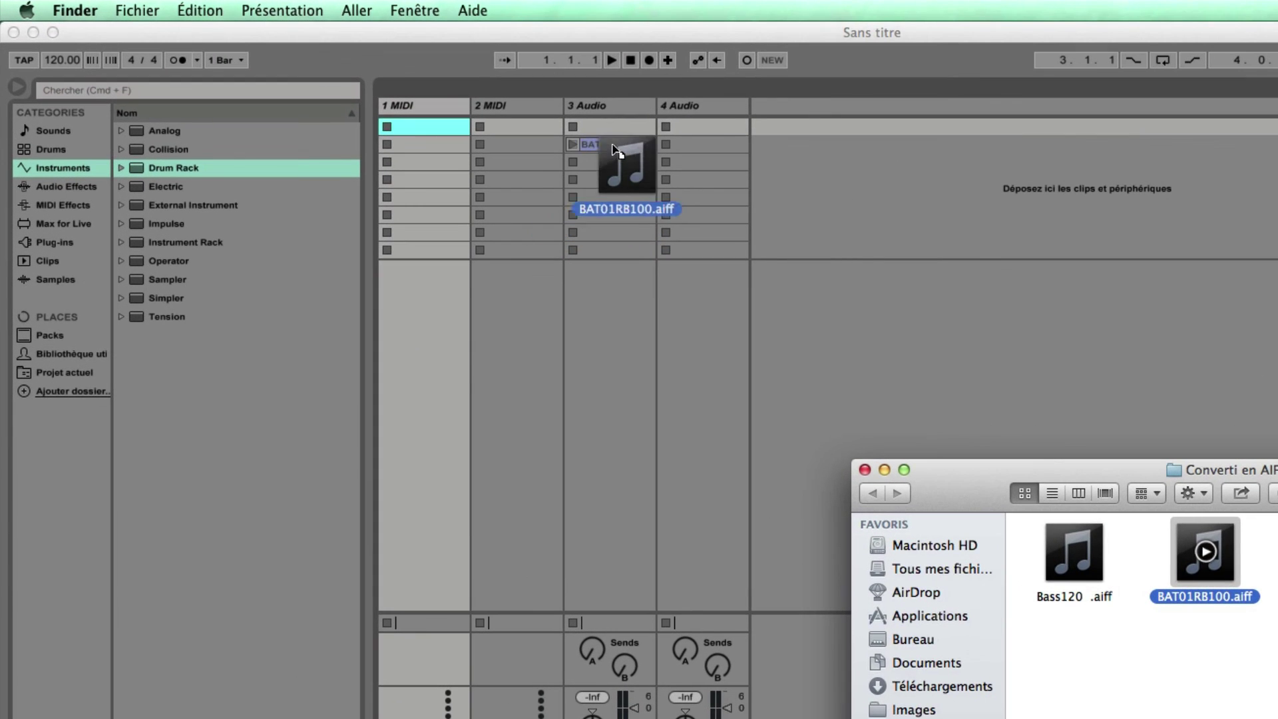
{"action": "left_click_drag", "start_coordinate": [614, 148], "coordinate": [612, 127]}
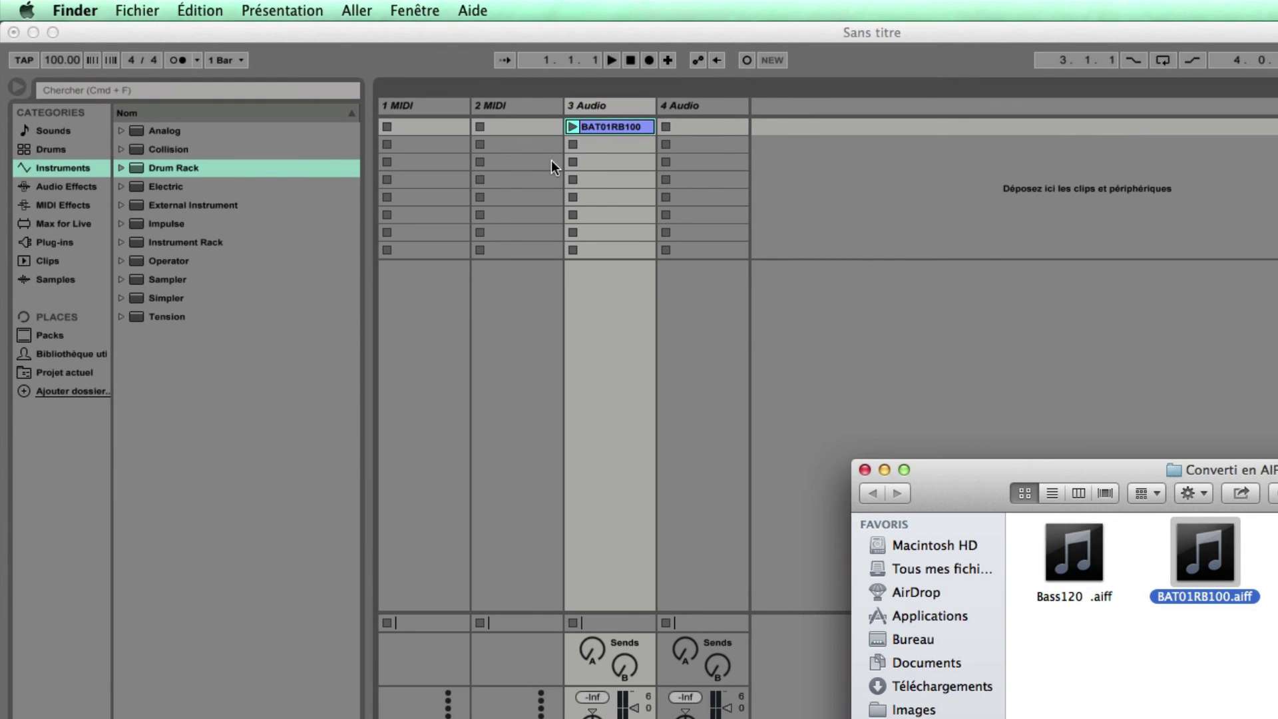
{"action": "left_click", "coordinate": [568, 130]}
{"action": "left_click", "coordinate": [571, 127]}
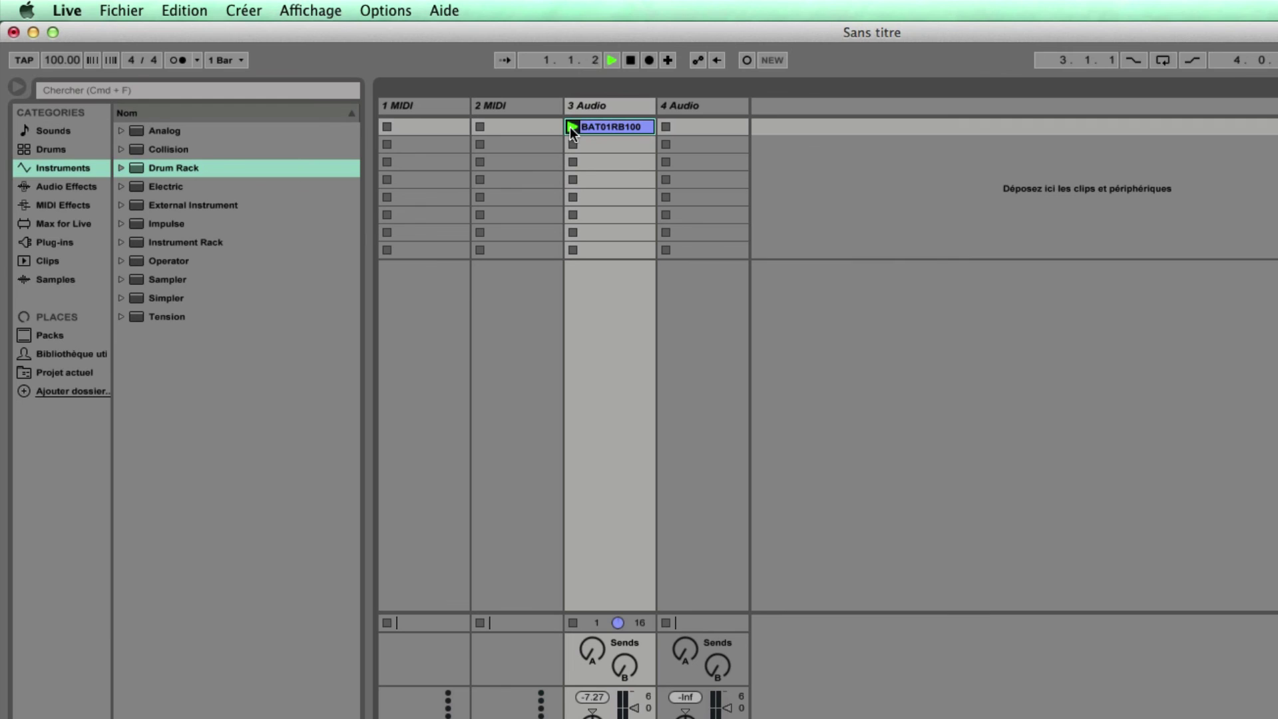
Step: Show the BAT01RB100 clip's waveform, stop playback, and replay the clip to check it against the set's tempo before stopping it
{"action": "double_click", "coordinate": [625, 128]}
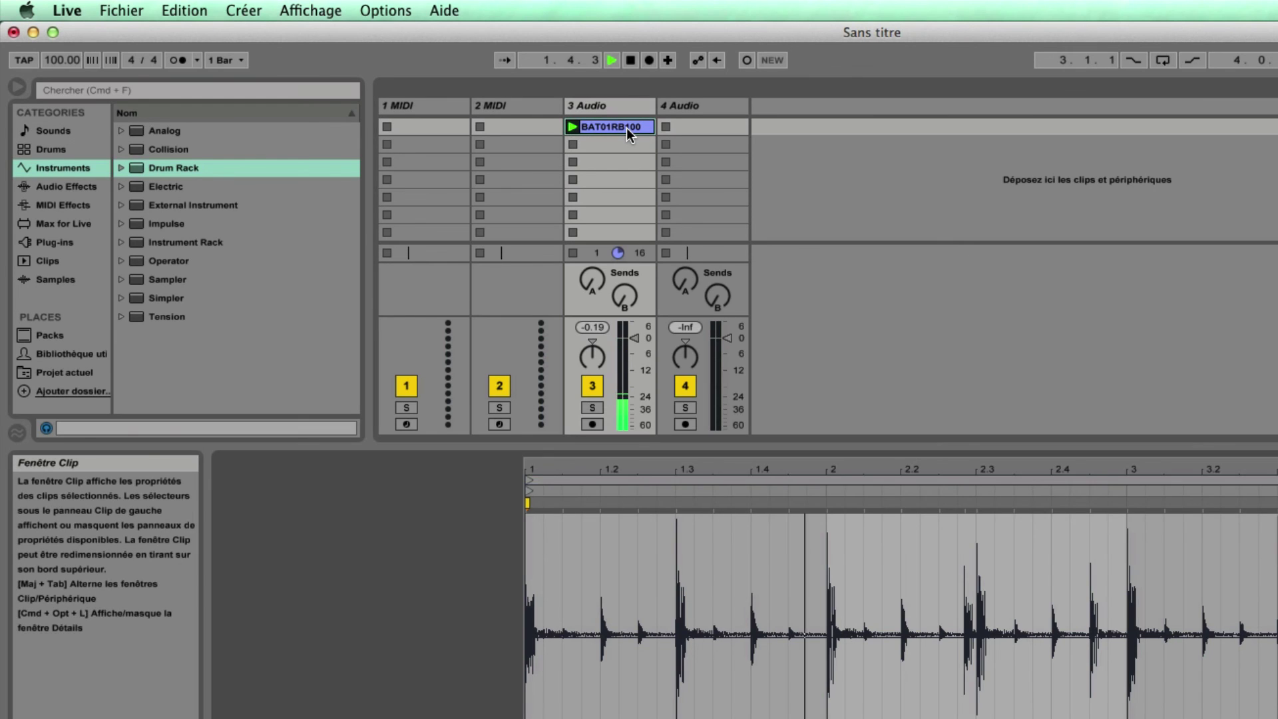
{"action": "key", "text": "space"}
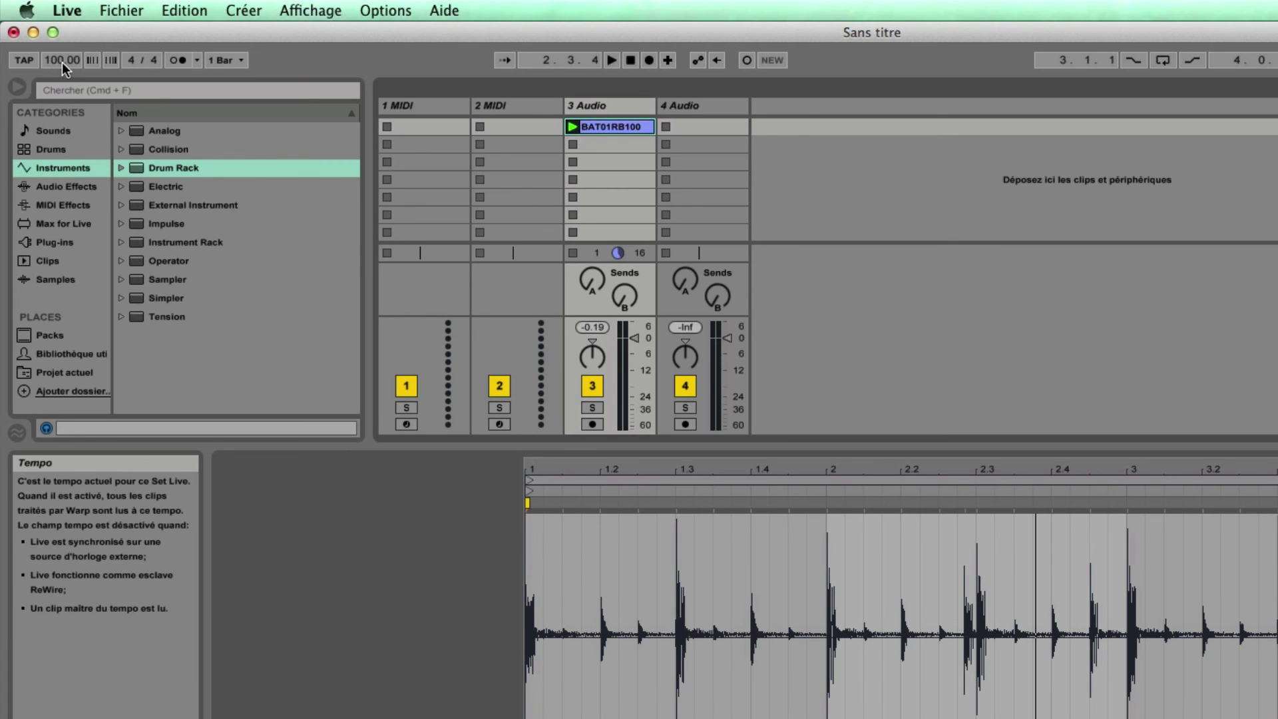
{"action": "left_click", "coordinate": [604, 104]}
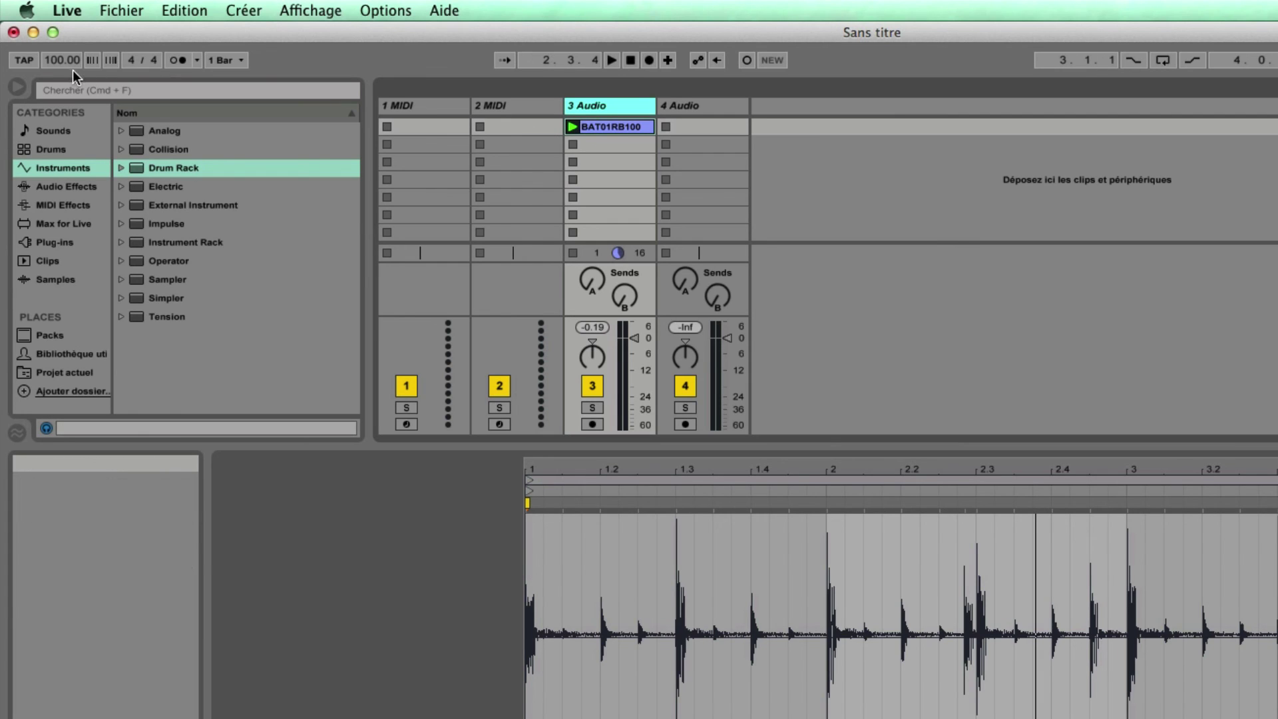
{"action": "left_click", "coordinate": [573, 127]}
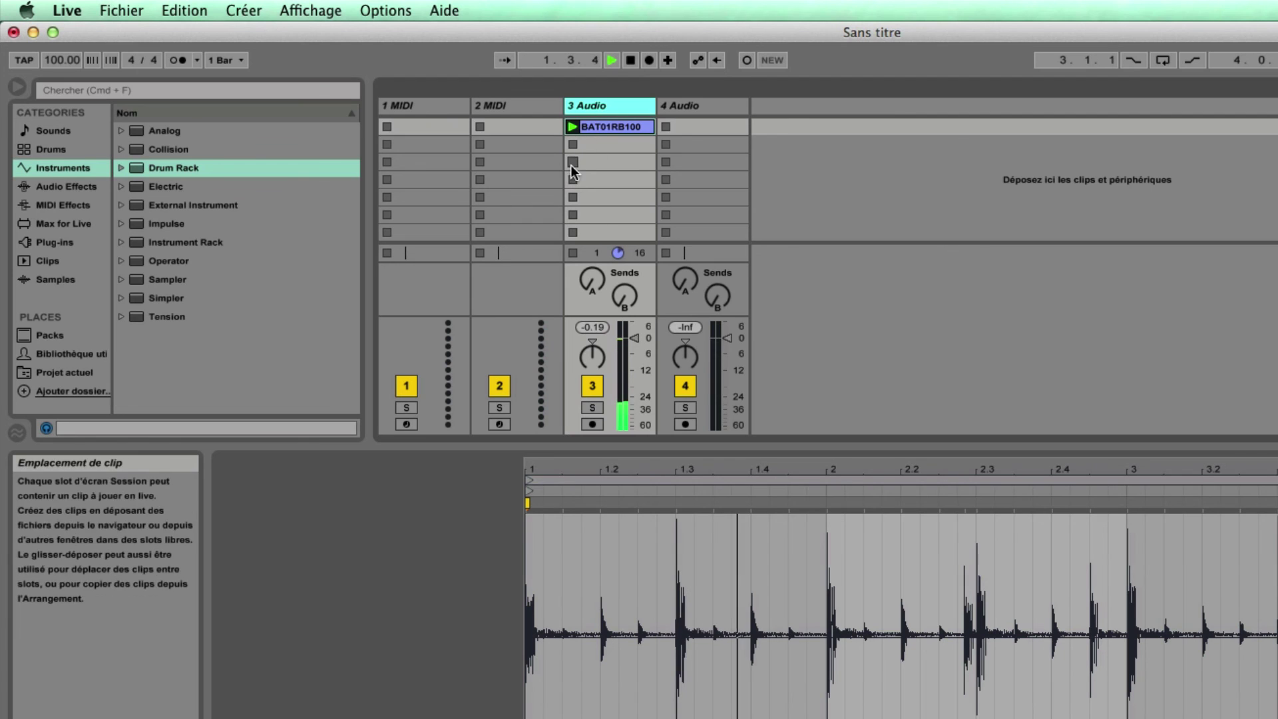
{"action": "left_click", "coordinate": [573, 143]}
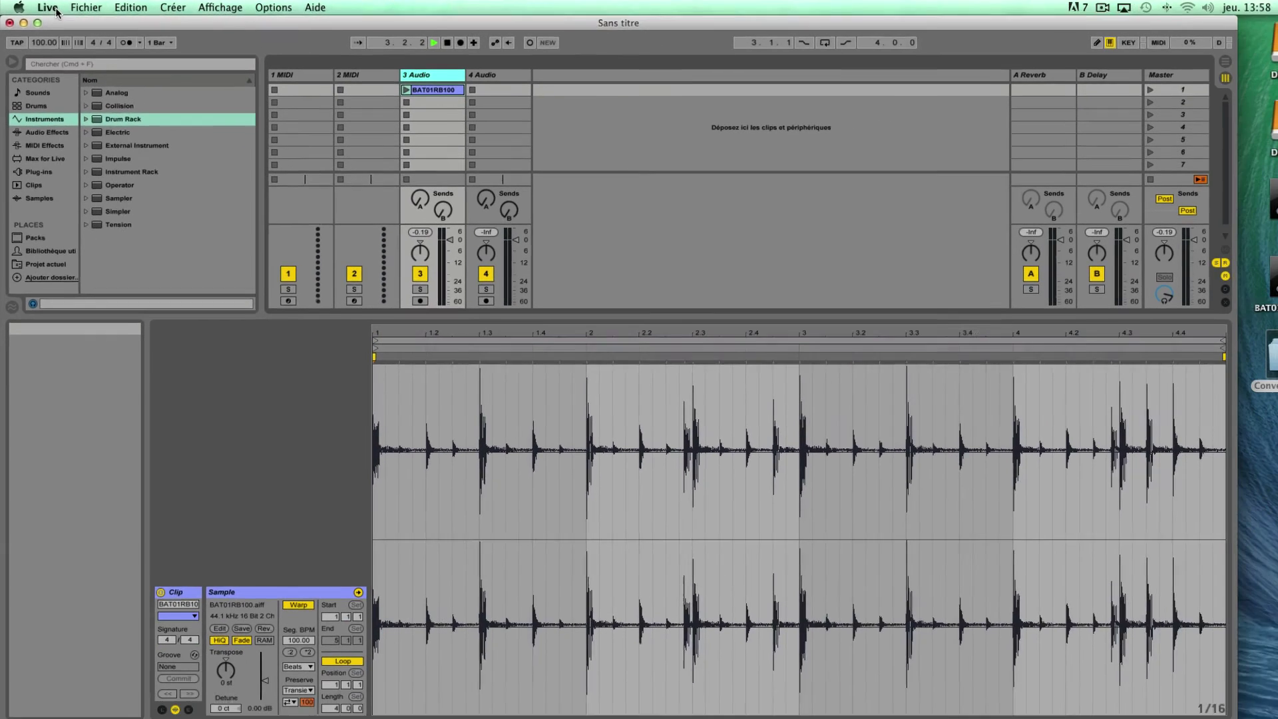
Step: Quit Ableton Live
{"action": "left_click", "coordinate": [67, 10]}
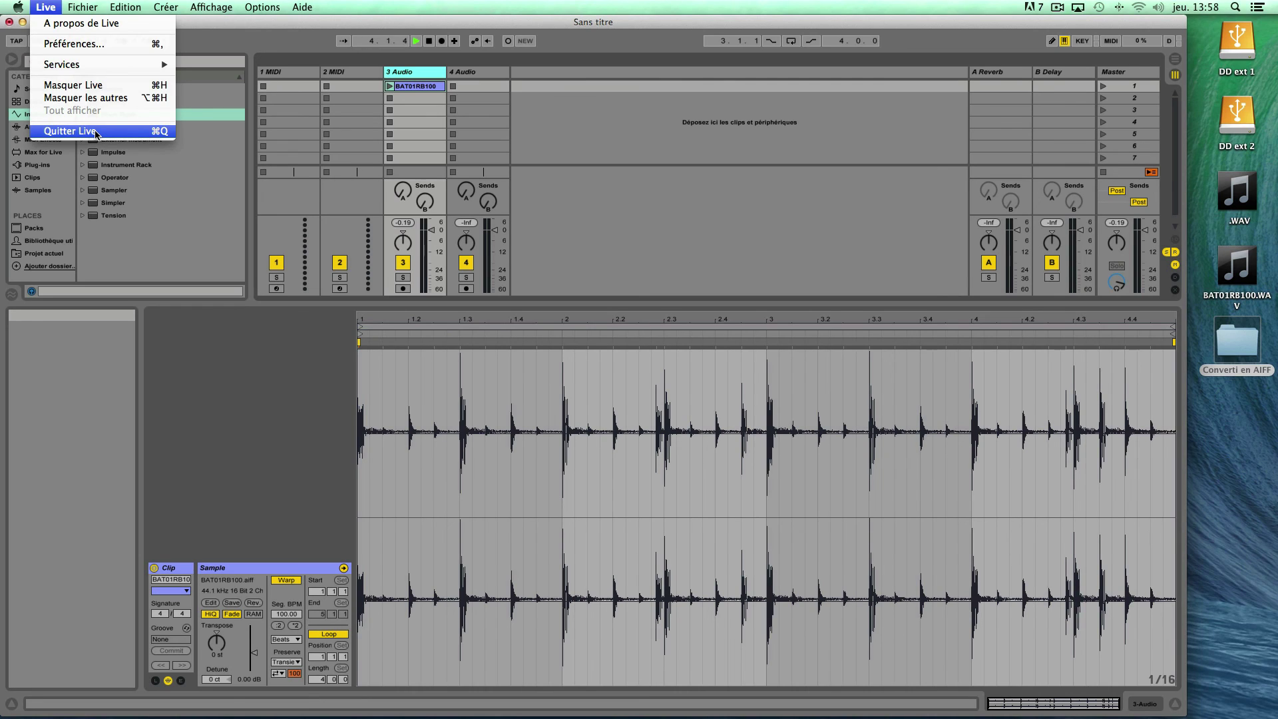